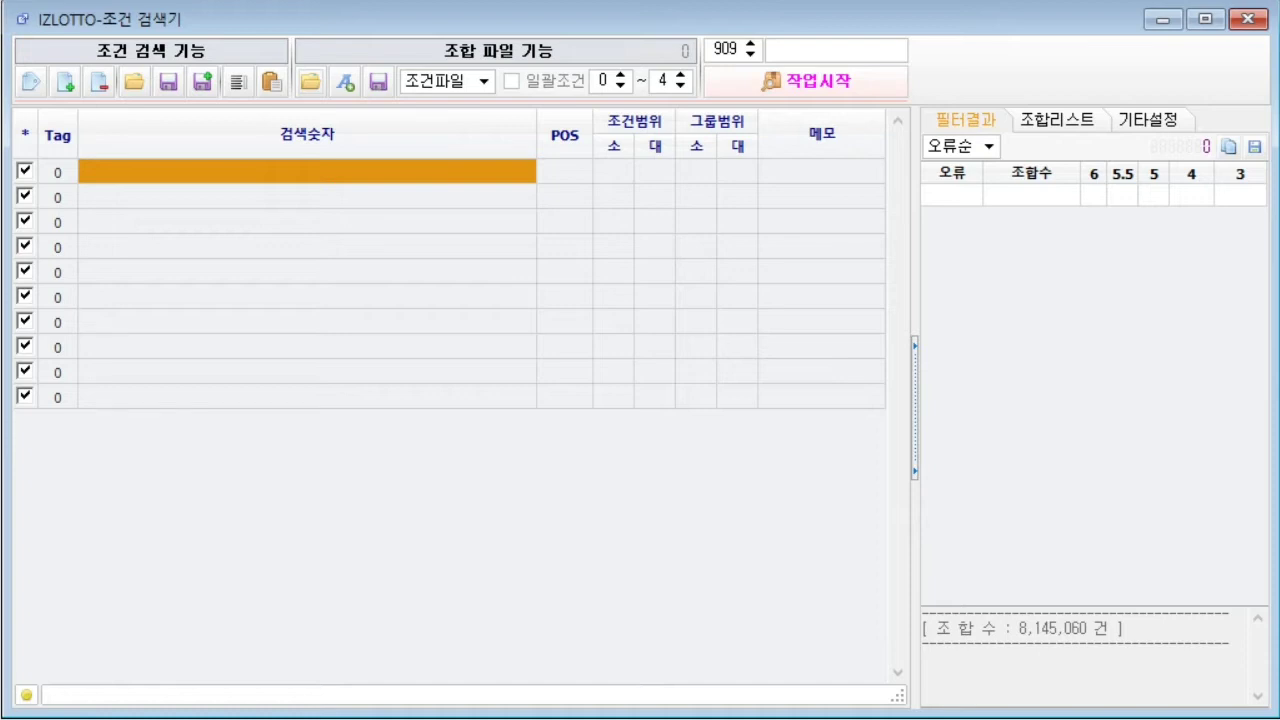
- Load MANIA등급용+조합파일_R4321436.ilo from the 조검검색강의#6 folder as a filter file (필터파일)
left_click(484, 82)
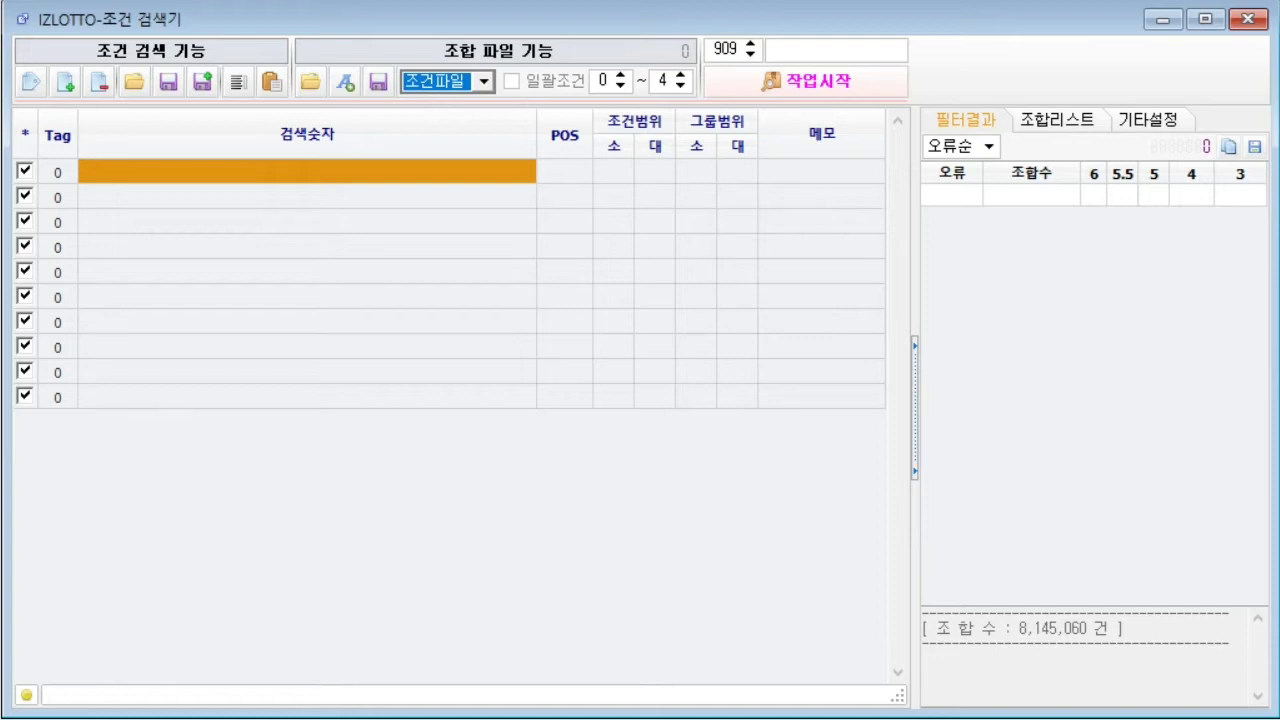
left_click(474, 80)
left_click(455, 116)
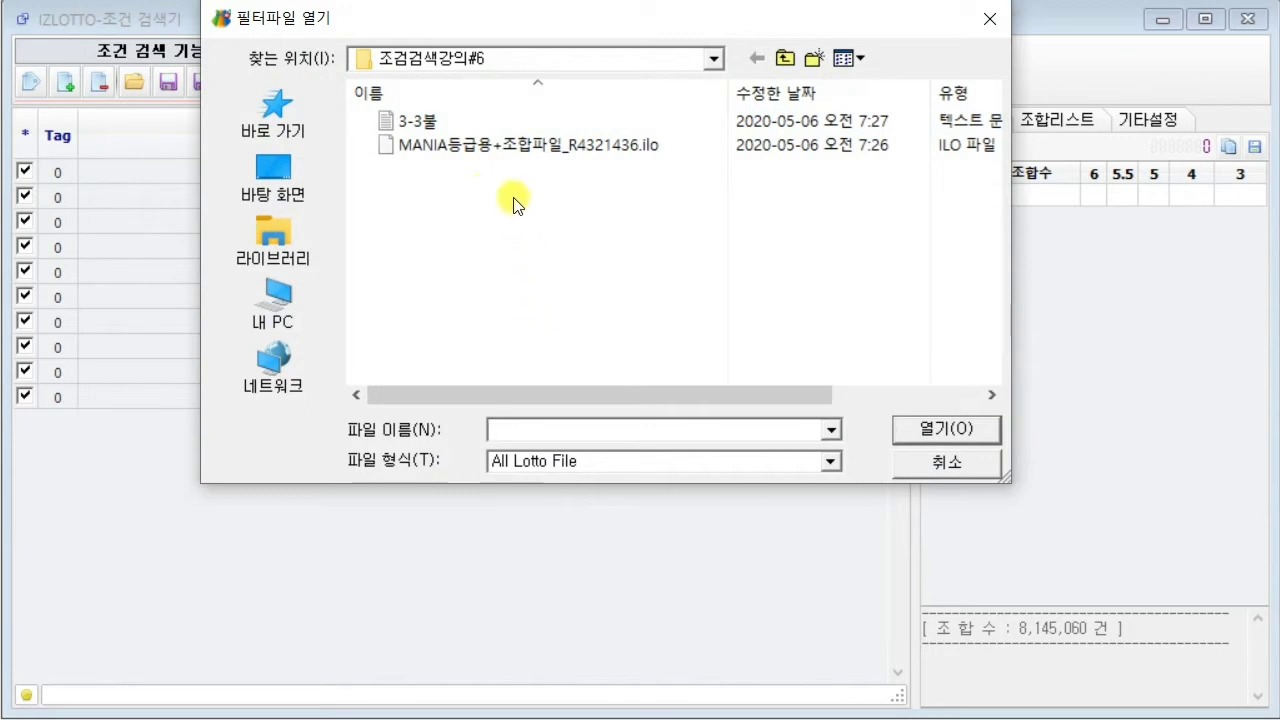
left_click(507, 148)
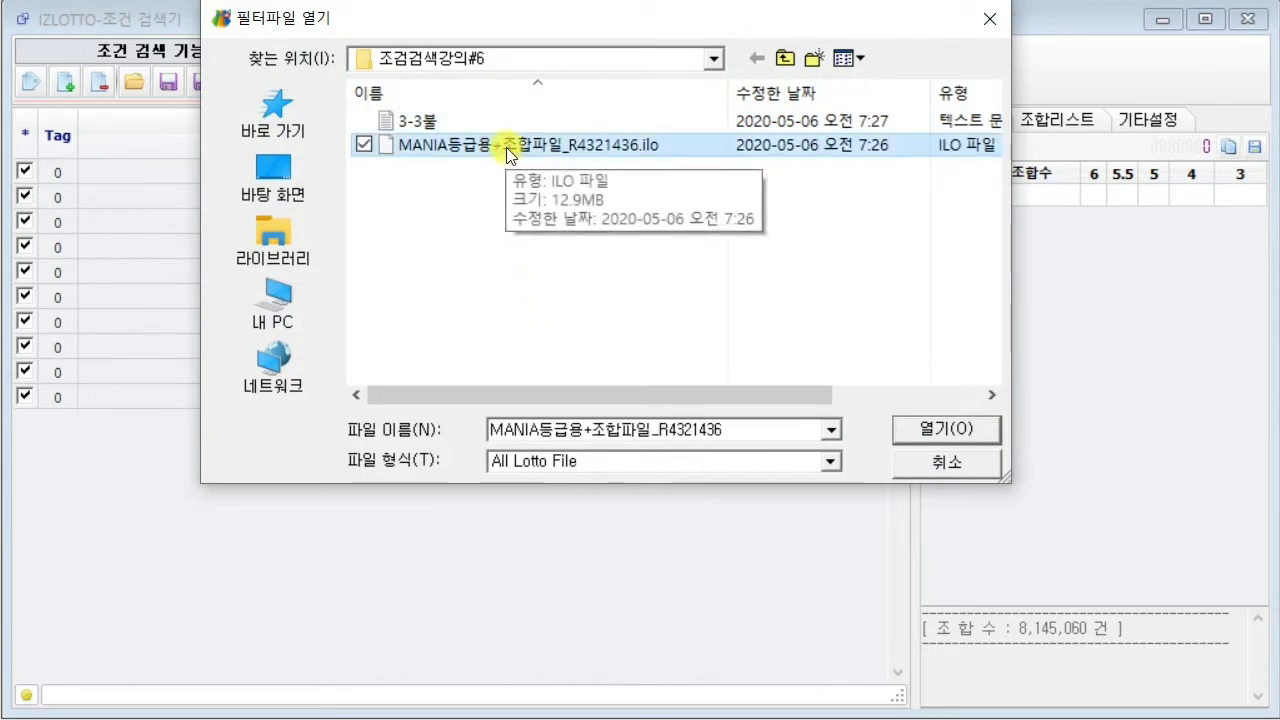
double_click(506, 147)
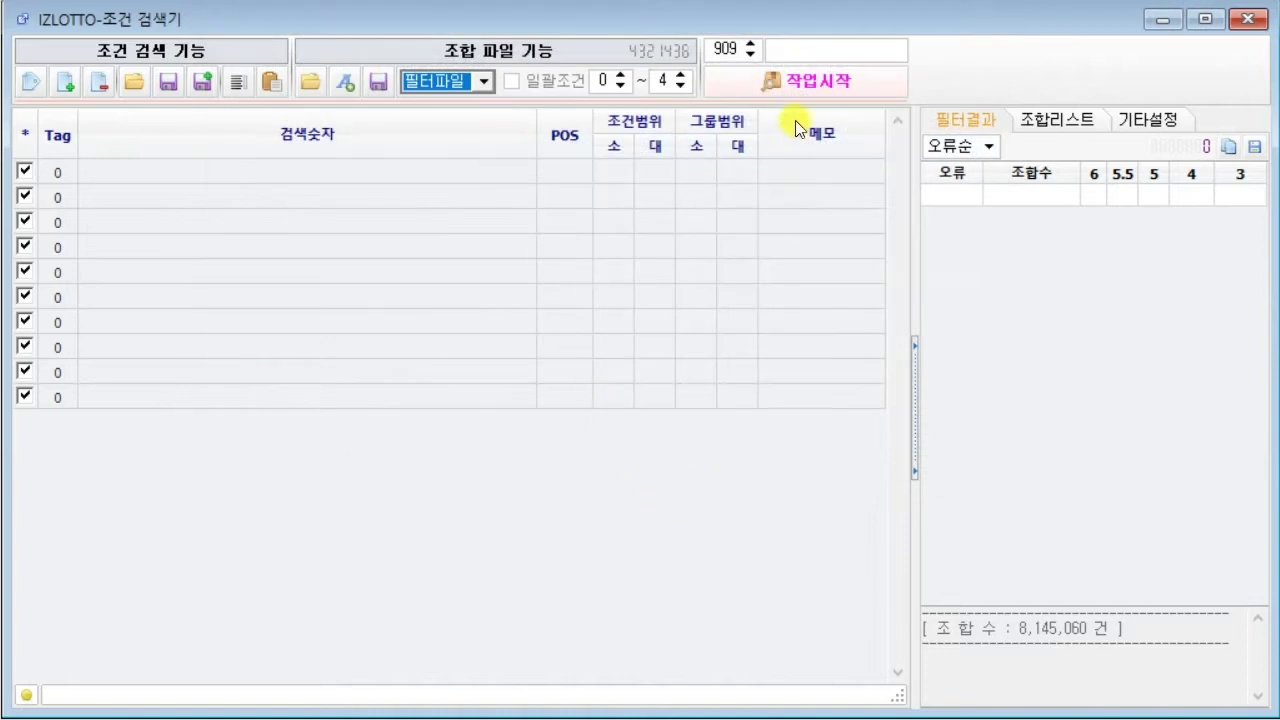
- Run the filtering job on the loaded combination file and check the loaded combination count and aggregation time
left_click(679, 86)
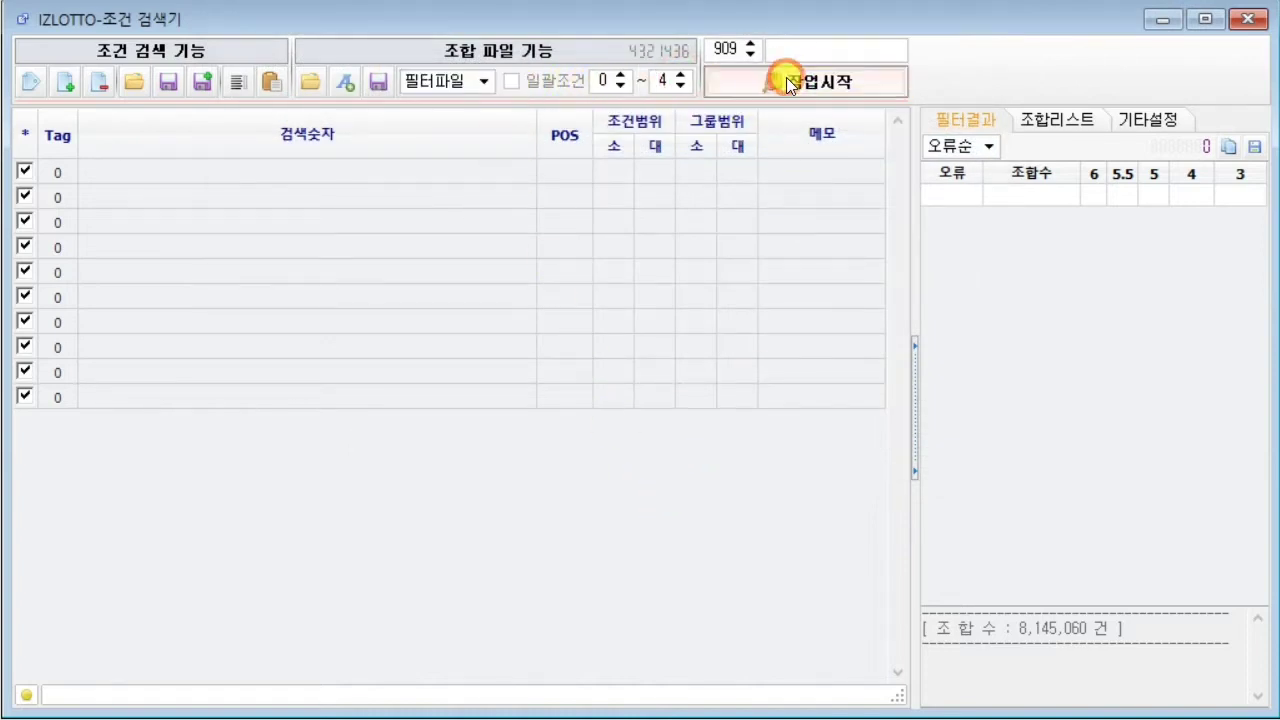
left_click(782, 440)
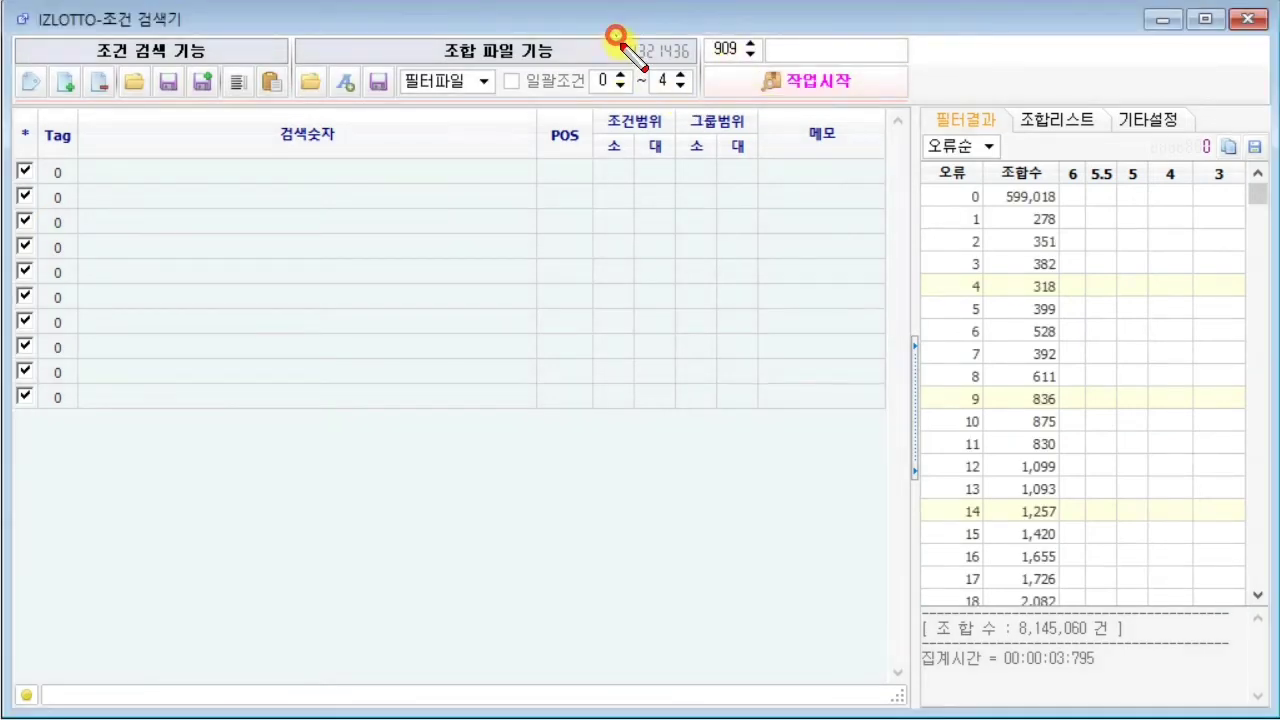
mouse_move(613, 36)
left_mouse_down()
mouse_move(708, 56)
mouse_move(705, 66)
left_mouse_up()
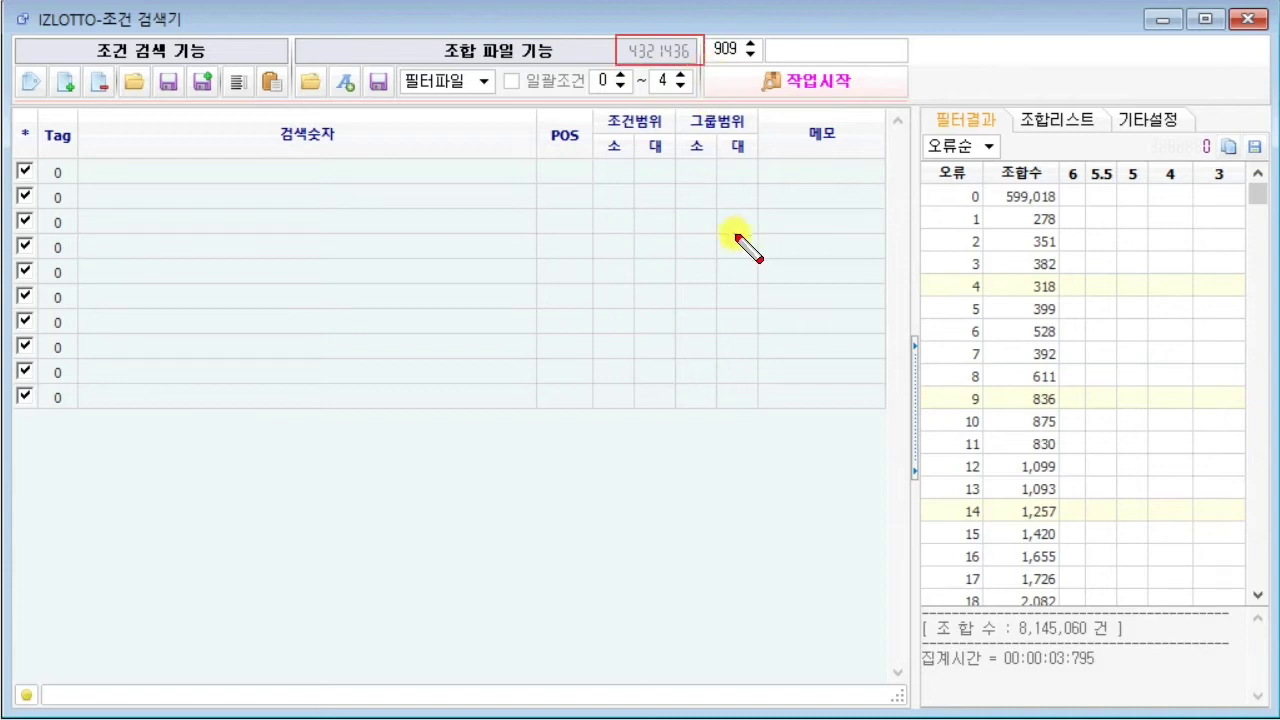
key("Escape")
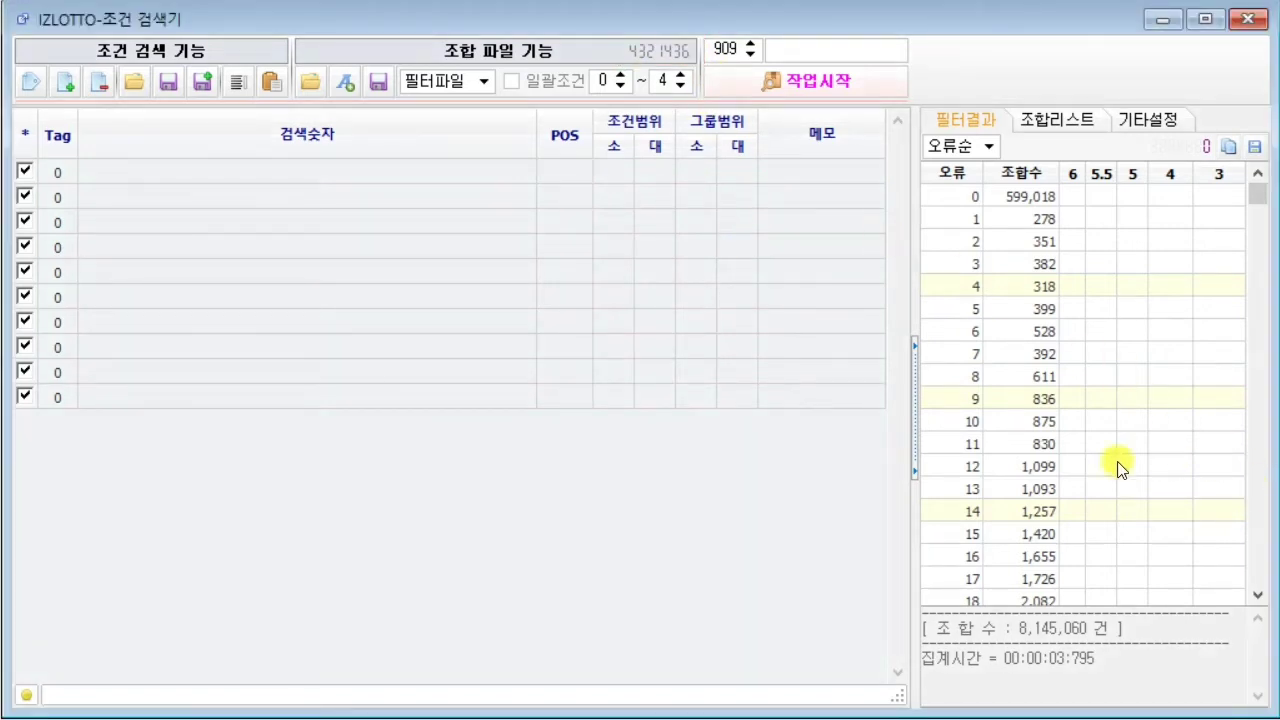
key("ctrl+2")
left_click_drag(1000, 638, 1110, 670)
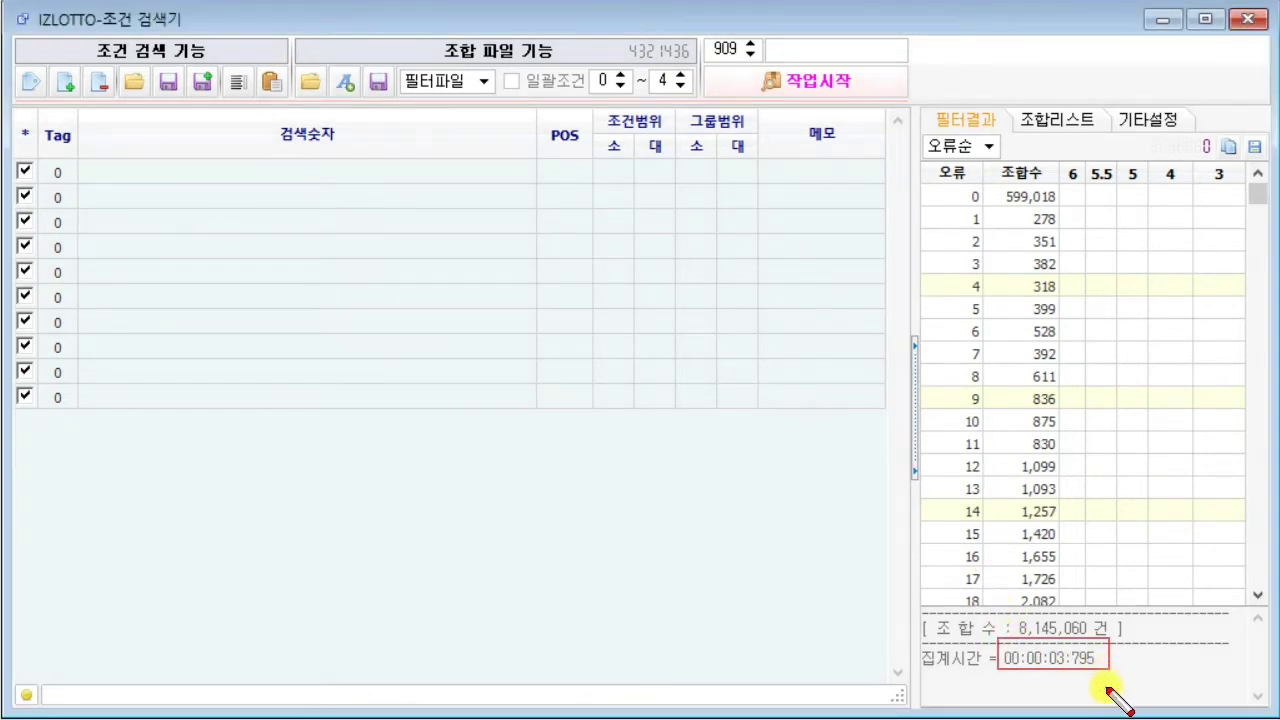
key("Escape")
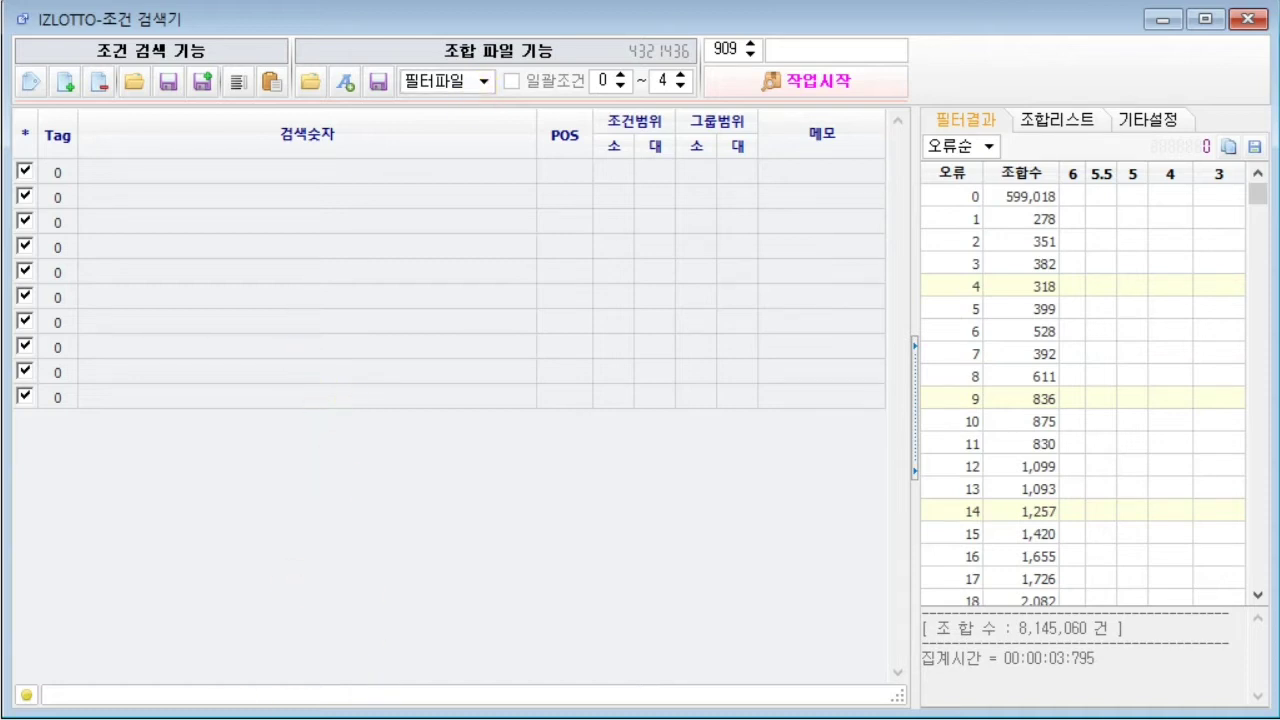
- Open the 3-3불 text file from the 조검검색강의#6 folder in Notepad and close the folder window
right_click(230, 718)
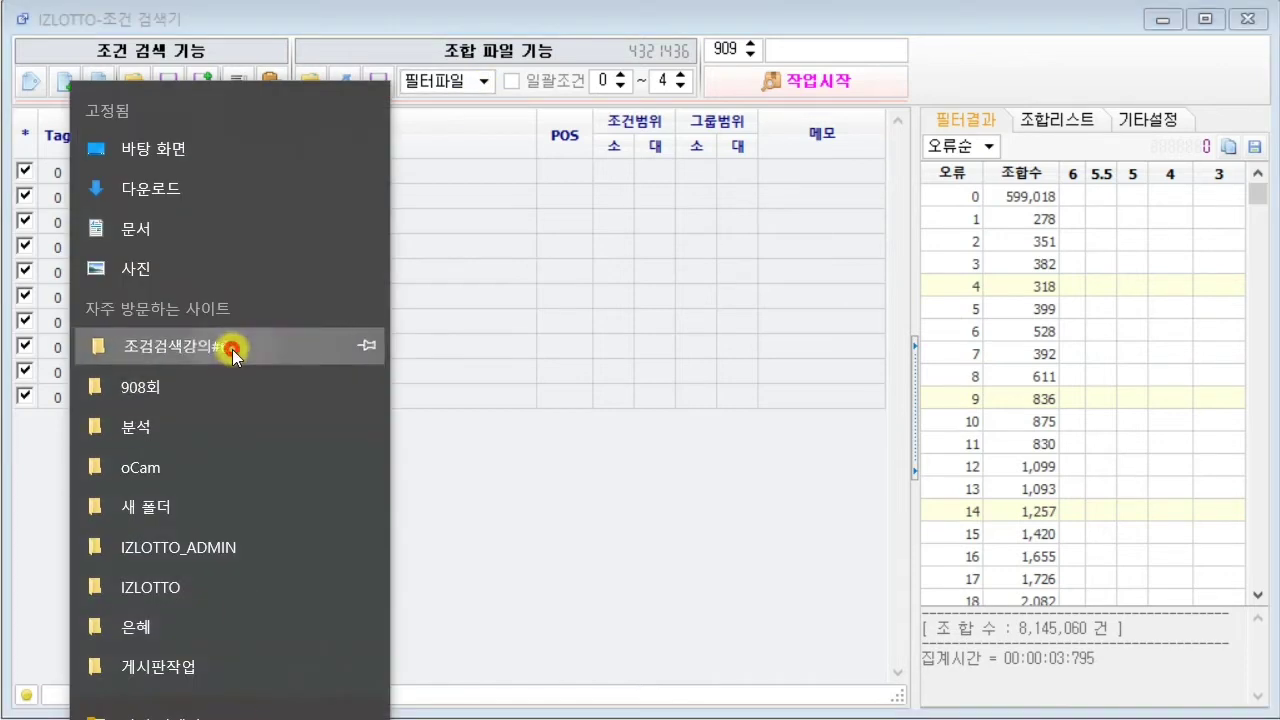
left_click(238, 348)
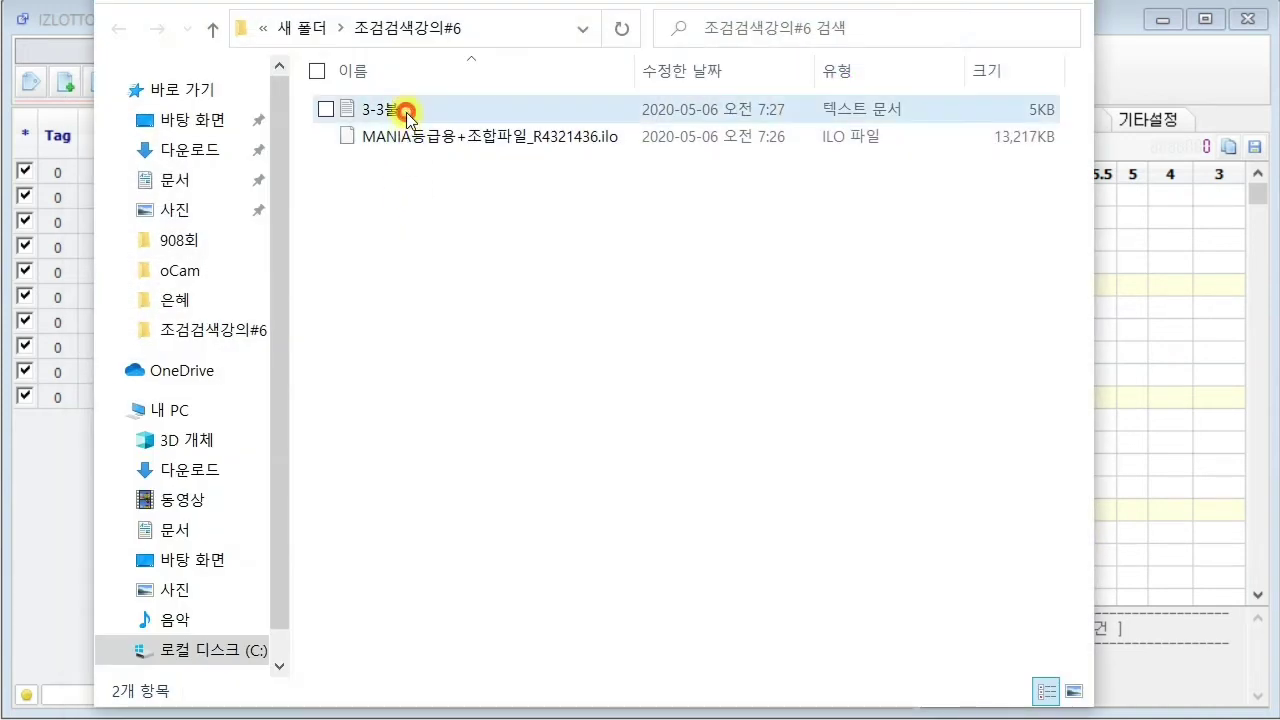
double_click(390, 108)
left_click(975, 5)
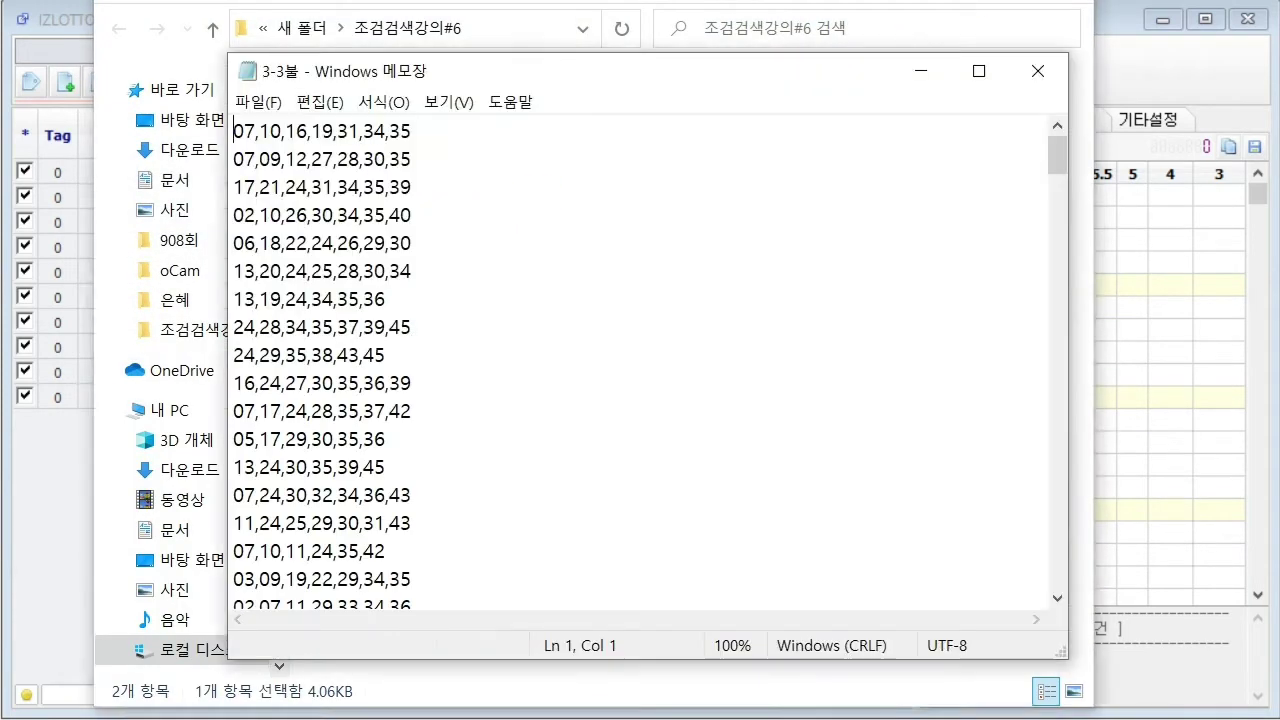
left_click(583, 348)
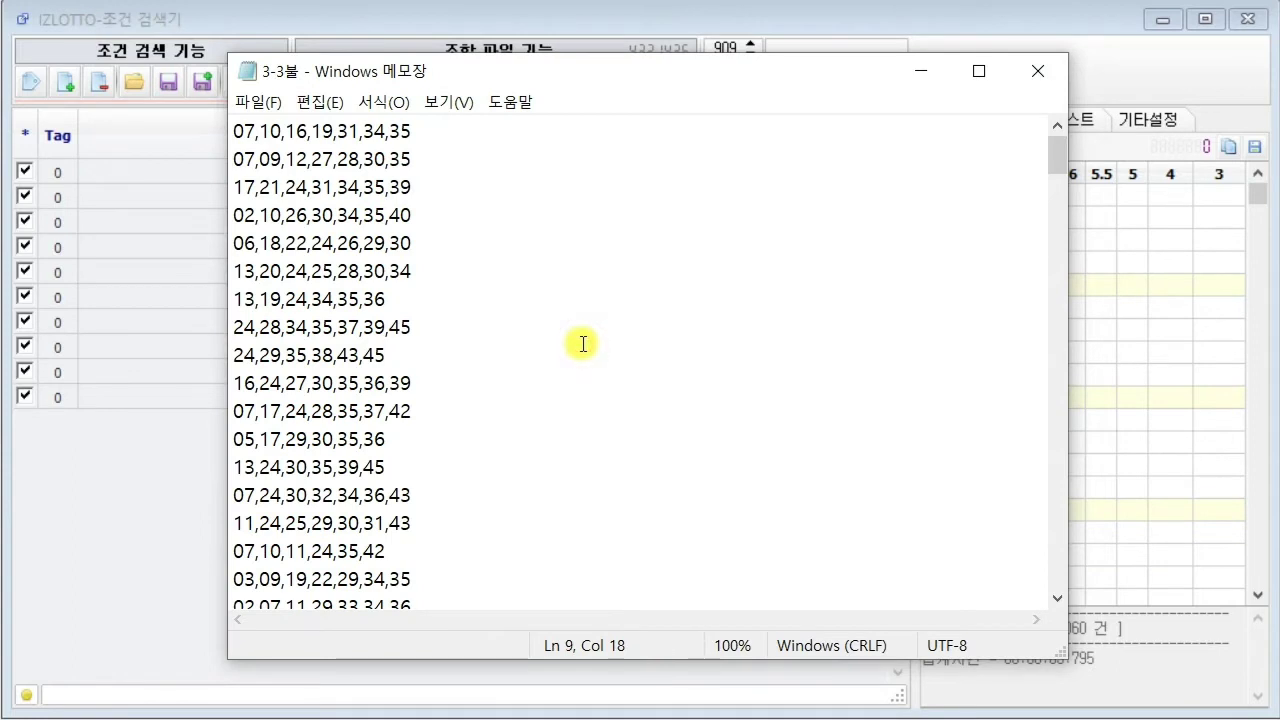
- Examine the comma-separated number rows of different lengths in the 3-3불 file, and minimize Notepad
left_click(259, 132)
left_click(266, 158)
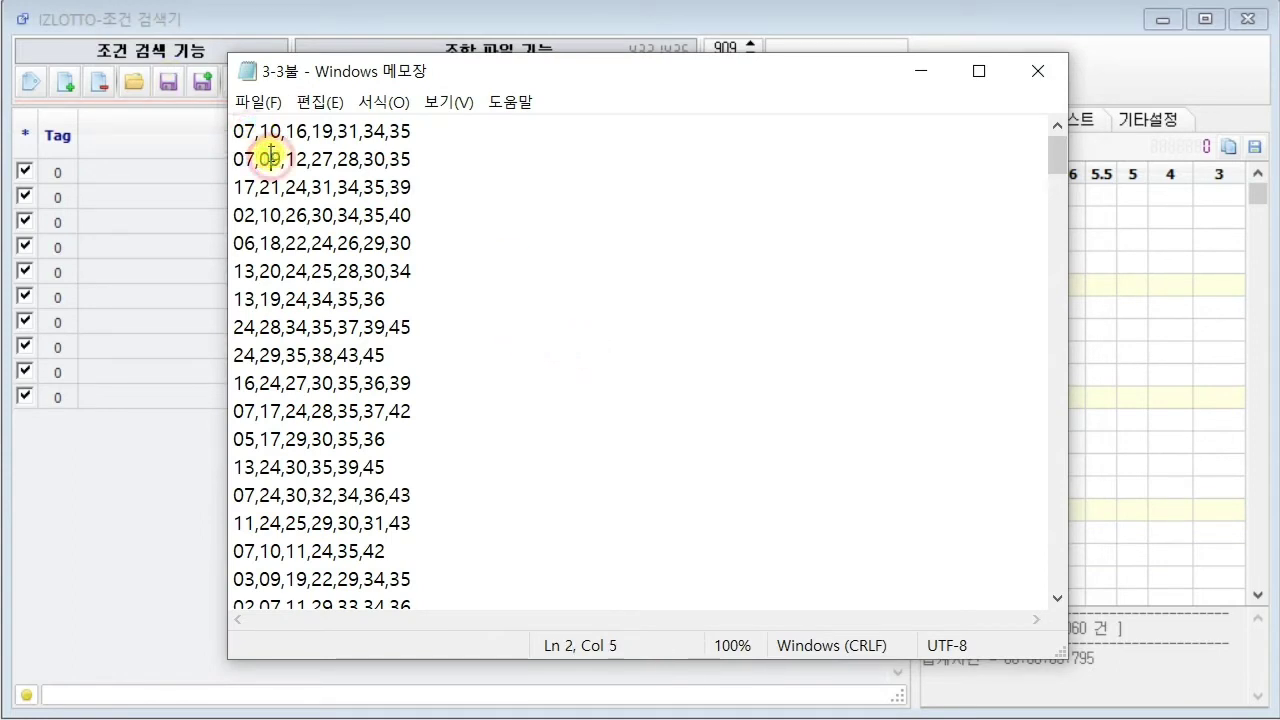
left_click(258, 132)
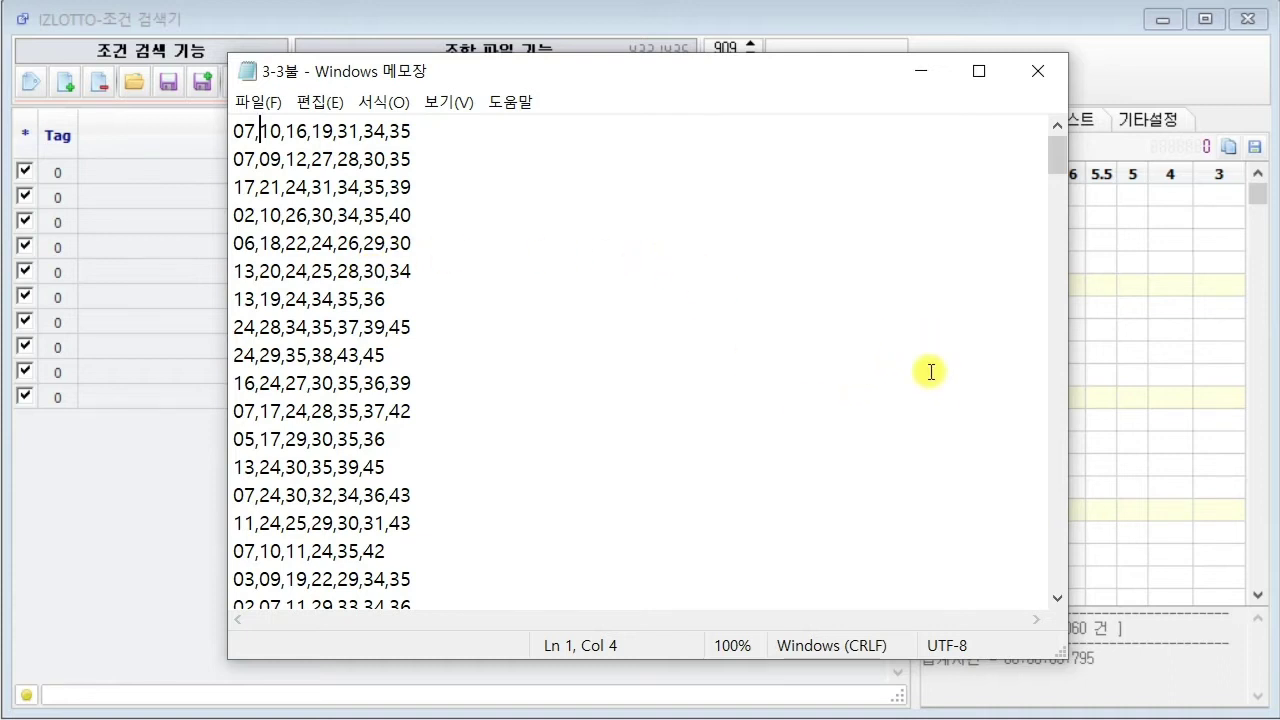
left_click_drag(436, 137, 220, 146)
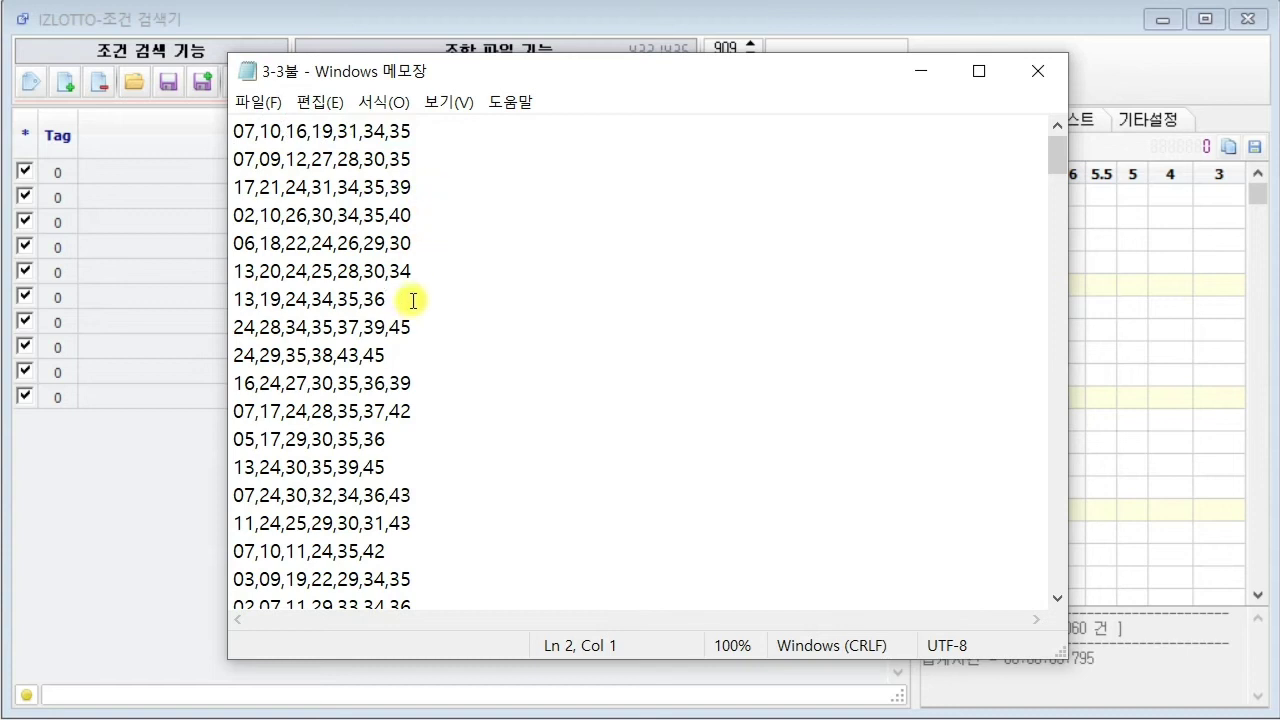
left_click_drag(412, 297, 206, 286)
left_click(424, 370)
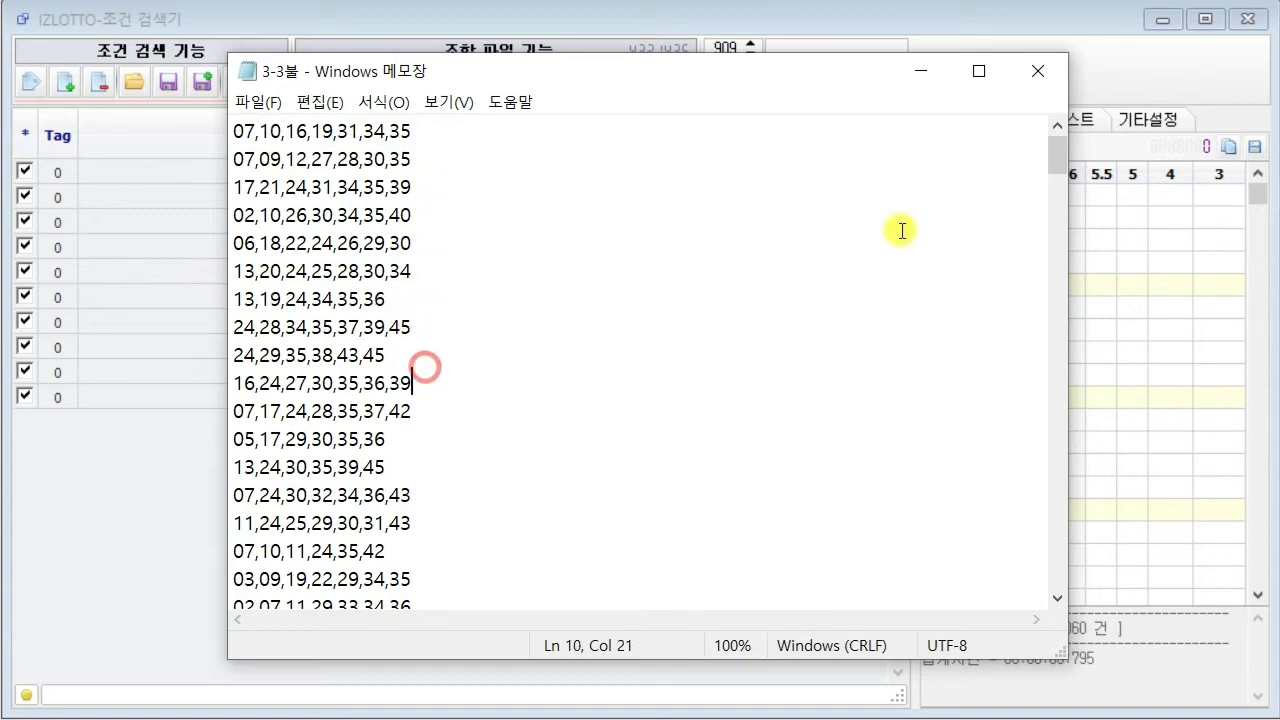
left_click(920, 70)
- Load the 3-3불 text file as the filter file (필터파일), replacing the loaded combinations
left_click(477, 77)
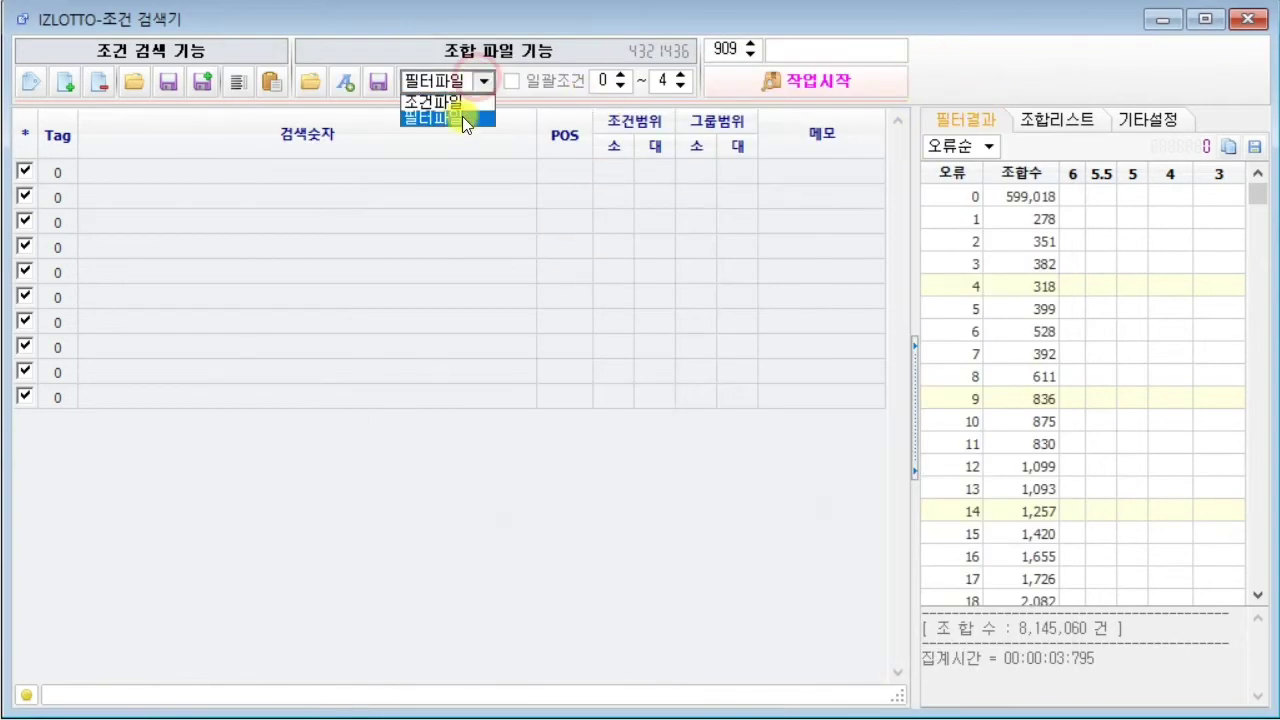
left_click(451, 114)
double_click(454, 122)
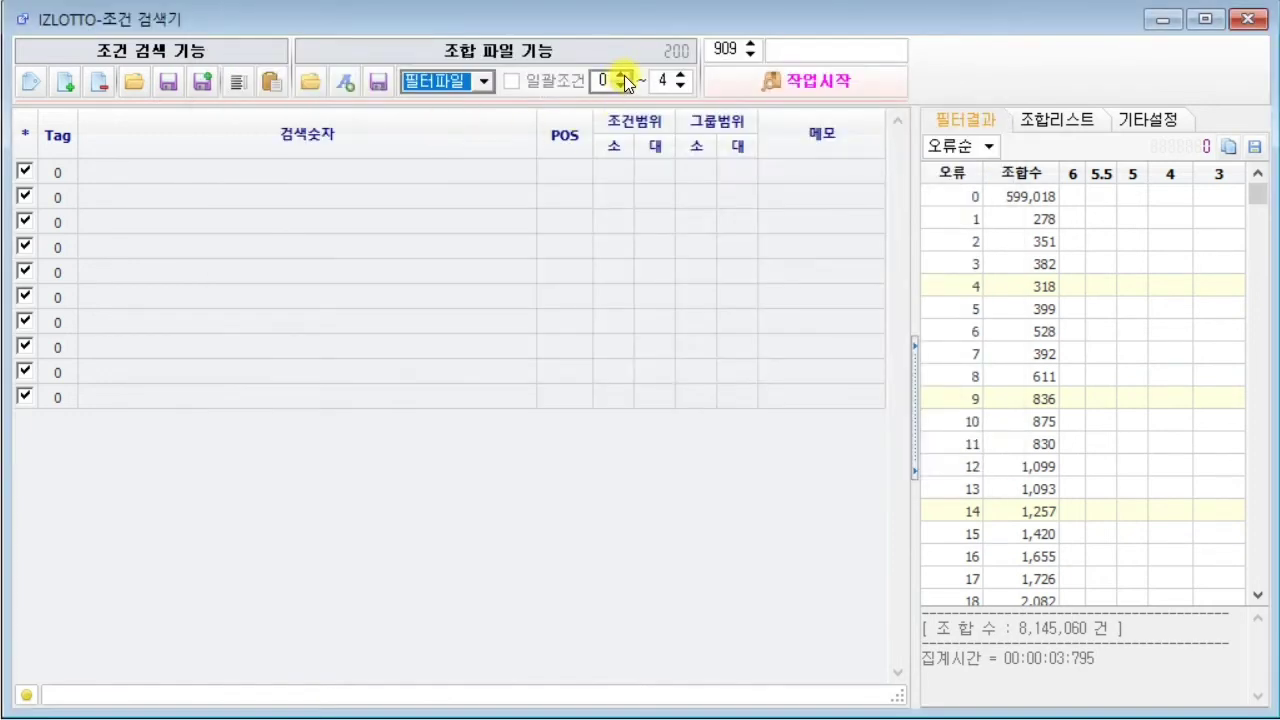
- Set the batch condition range (일괄조건) to 3~3 and run the filtering job
left_click(624, 75)
left_click(625, 75)
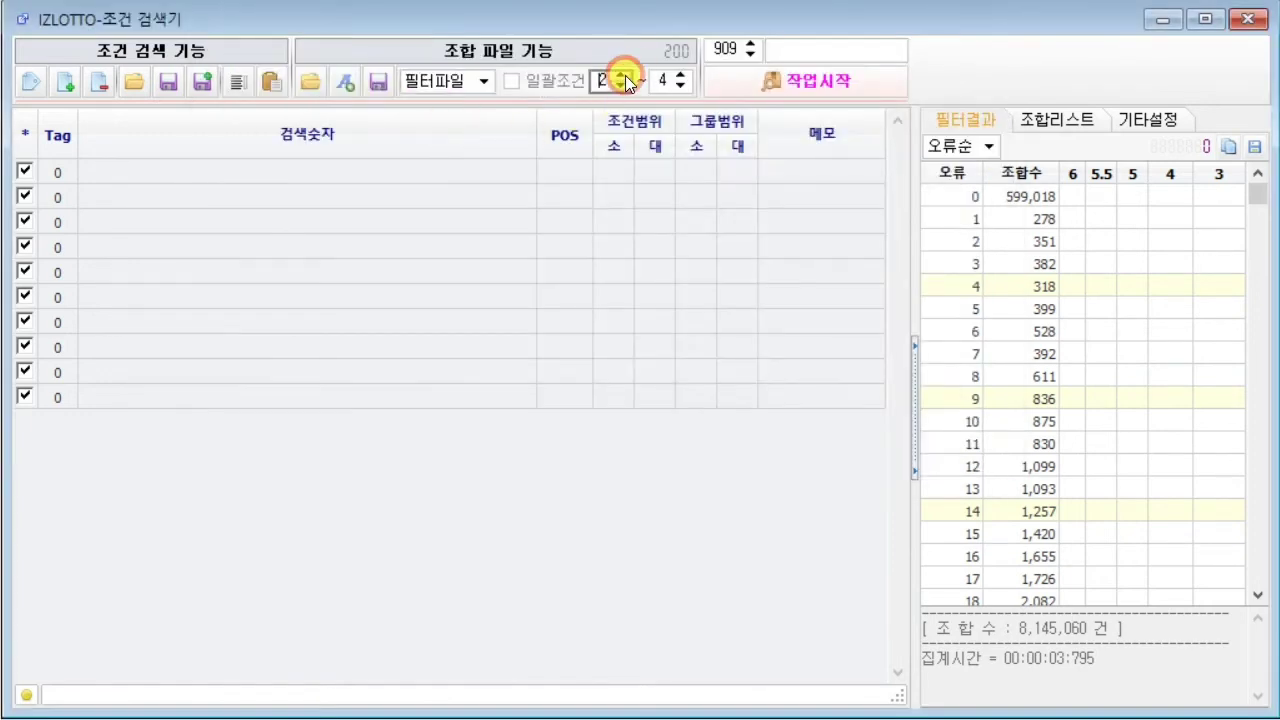
left_click(683, 86)
left_click(755, 80)
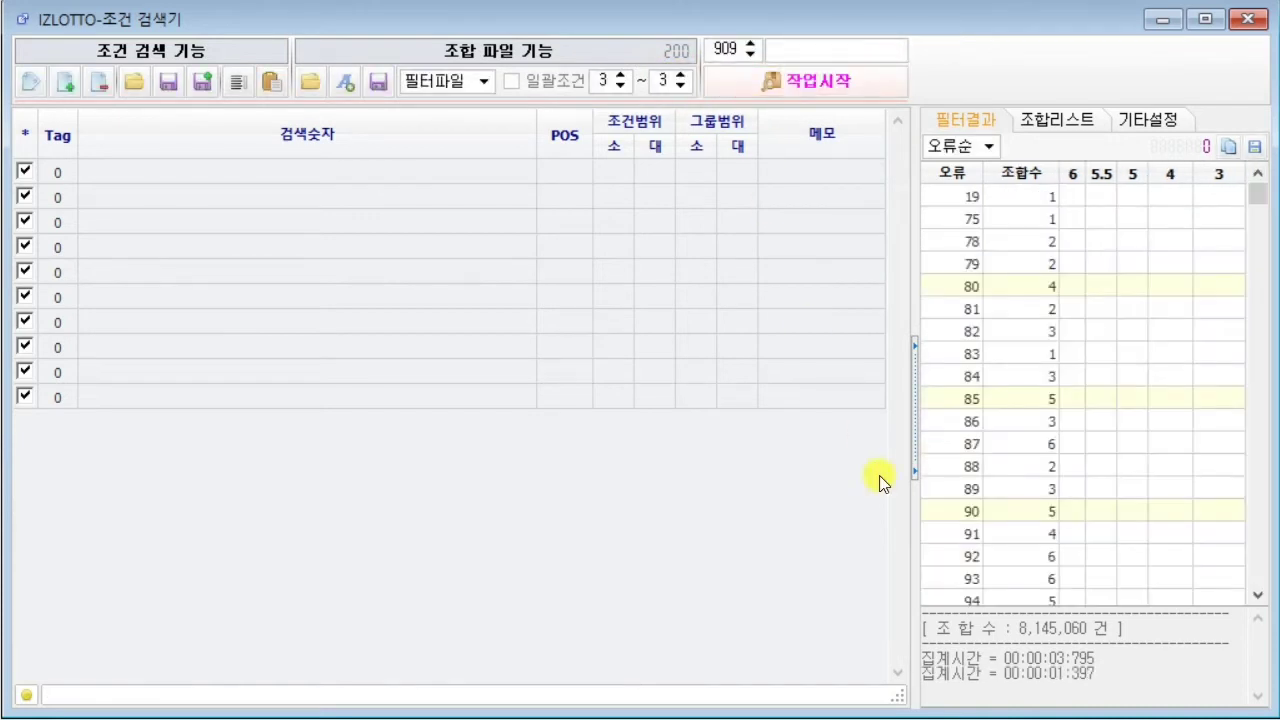
- Review the latest aggregation time, the filter results for error counts 200 down to 196, and the batch condition setting
left_click_drag(1096, 673, 1031, 670)
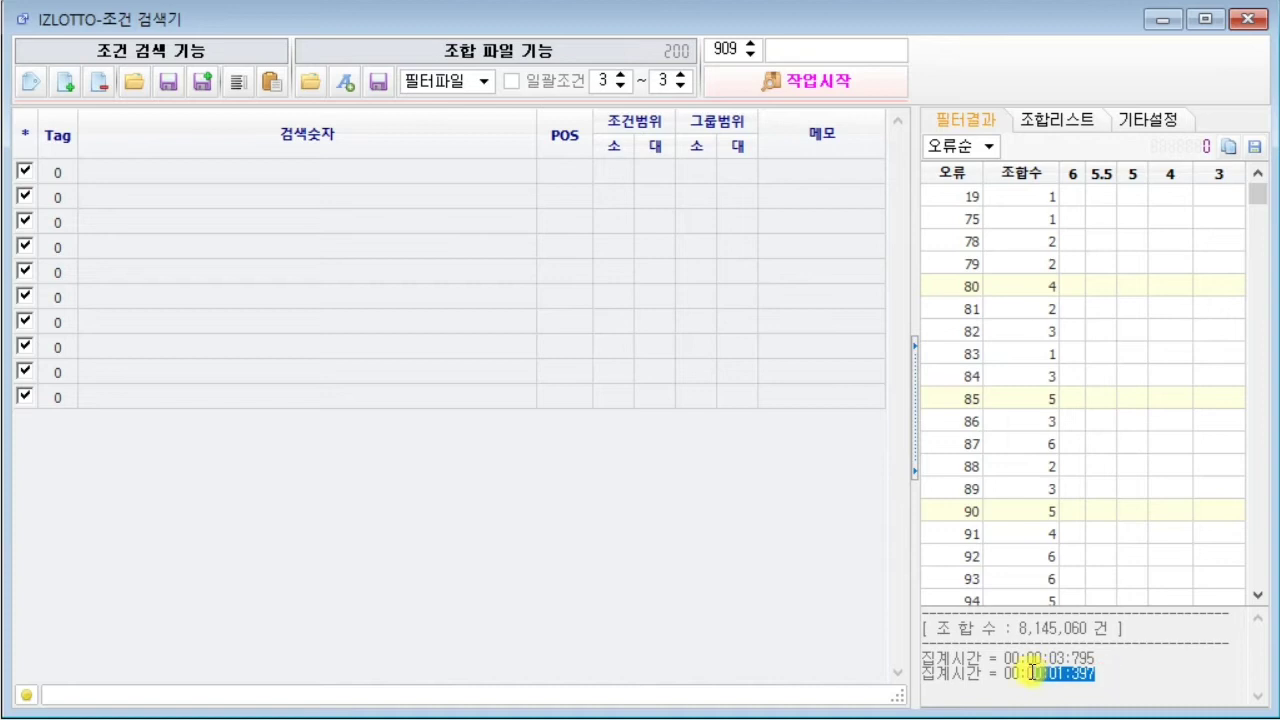
left_click_drag(1255, 193, 1250, 620)
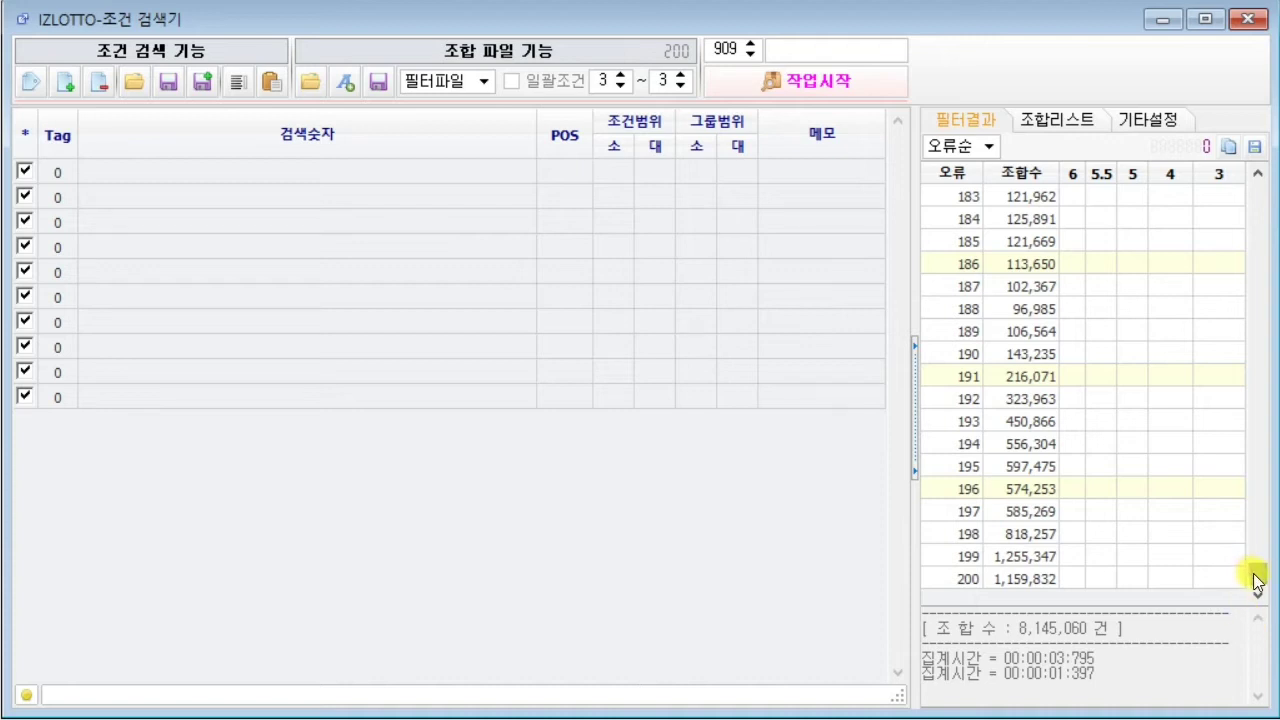
left_click(1087, 577)
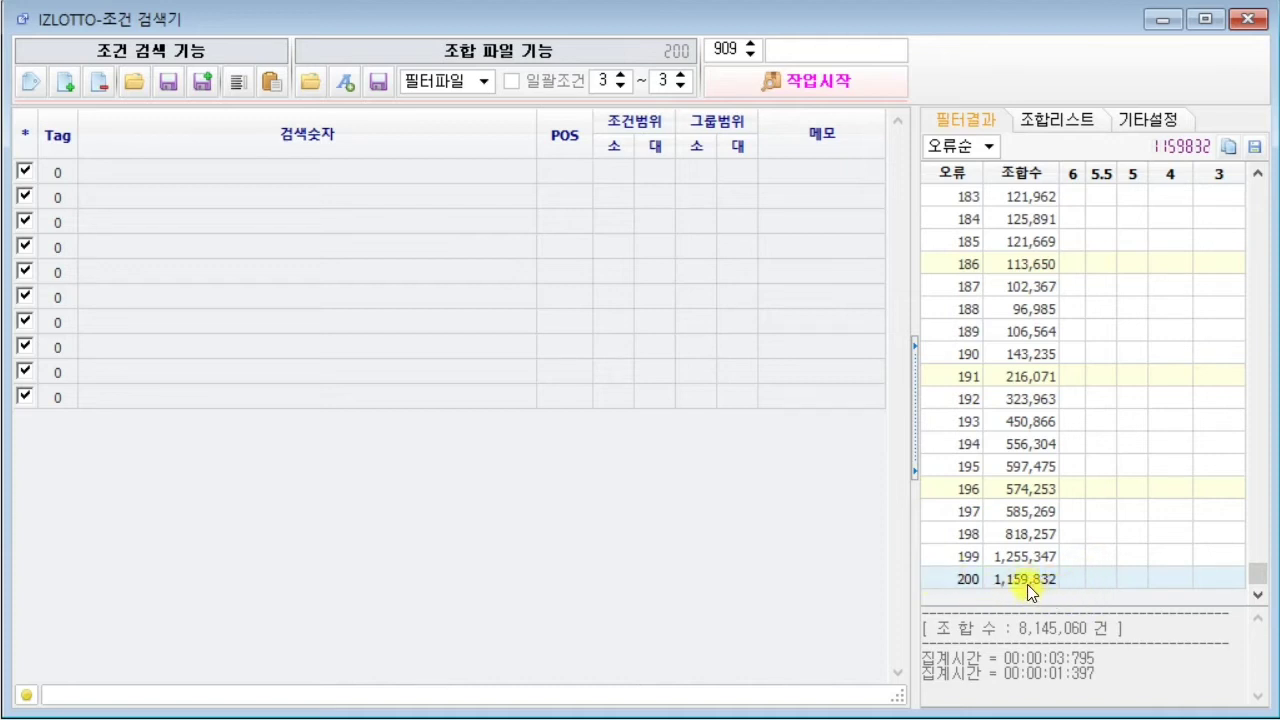
left_click(1007, 556)
left_click(1009, 532)
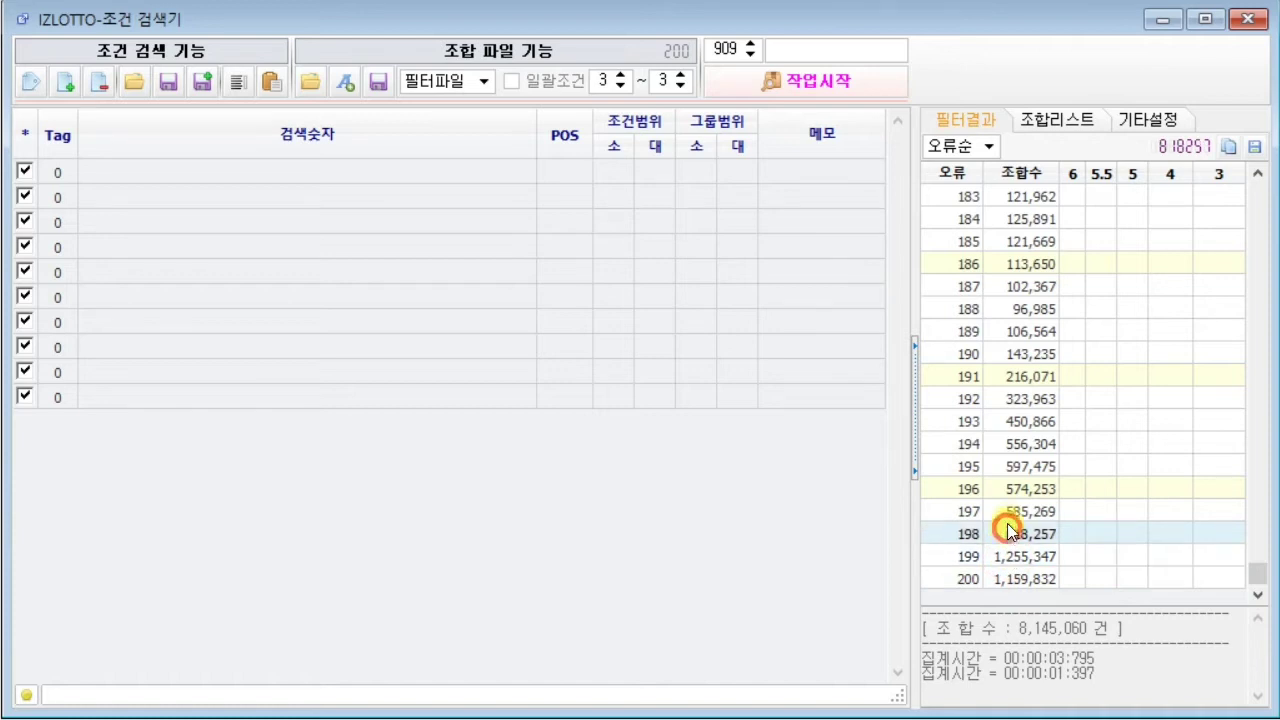
left_click(1010, 511)
left_click(1012, 489)
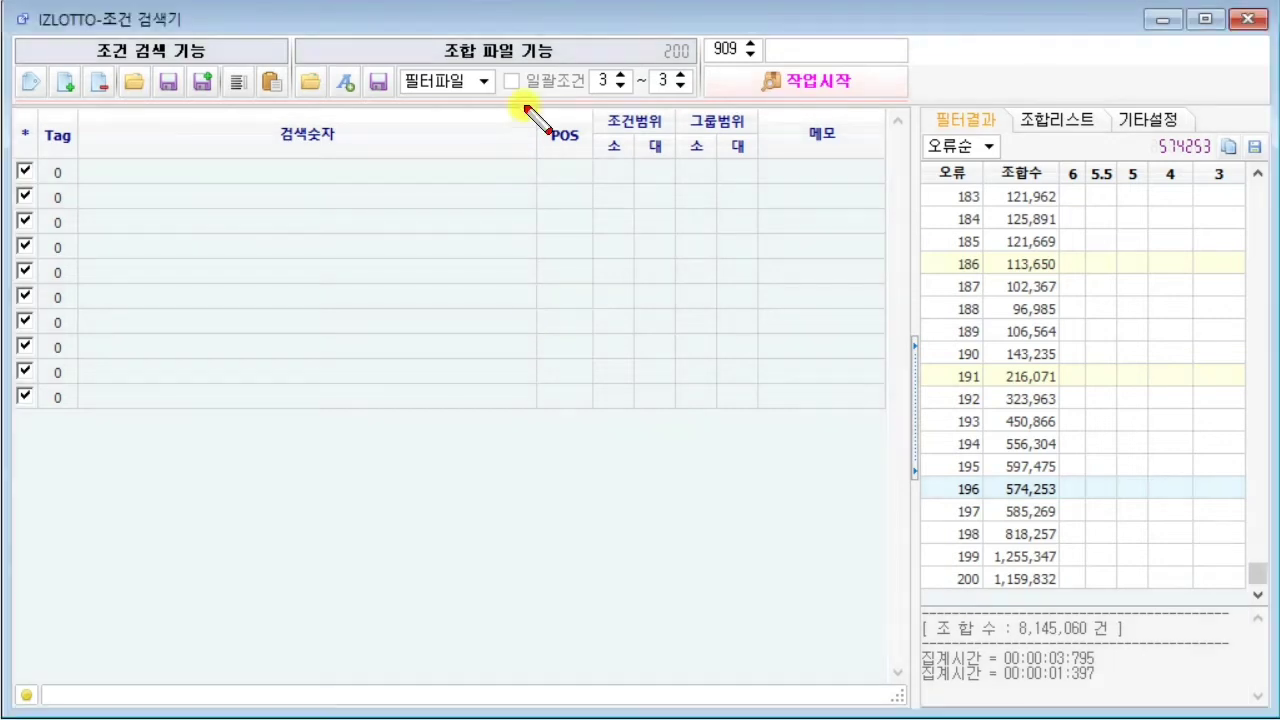
left_click(678, 88)
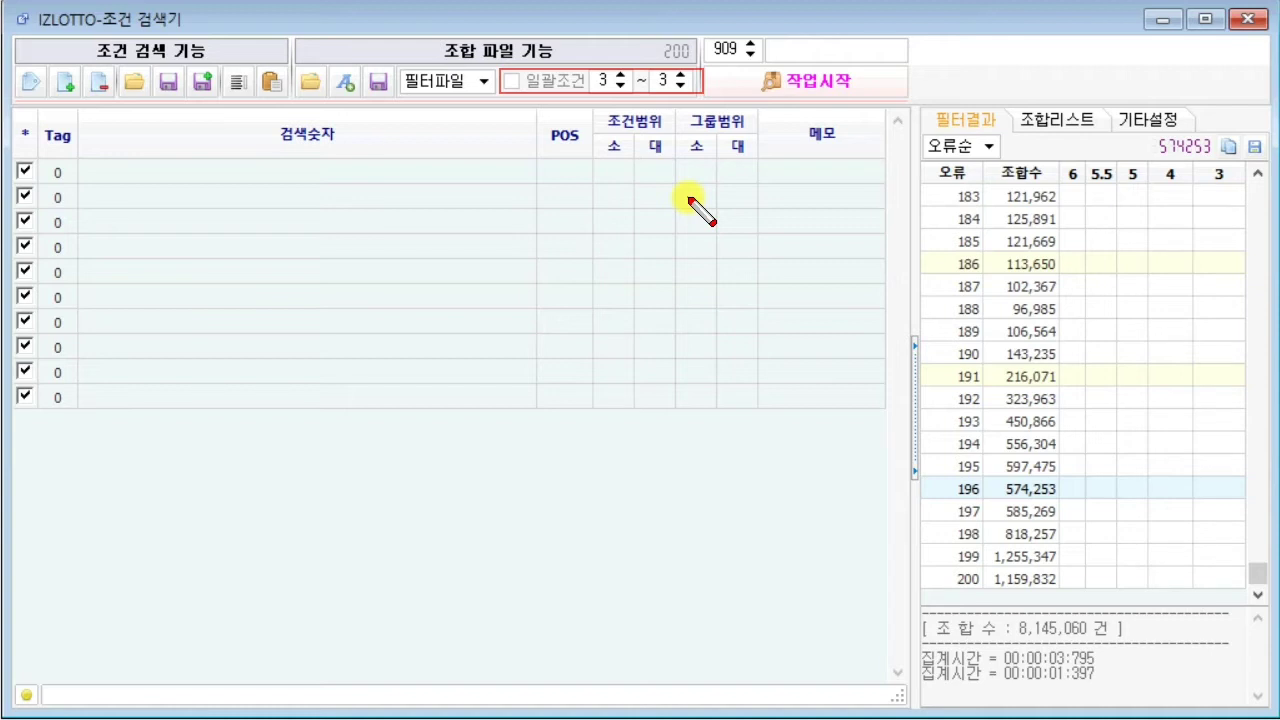
key("Escape")
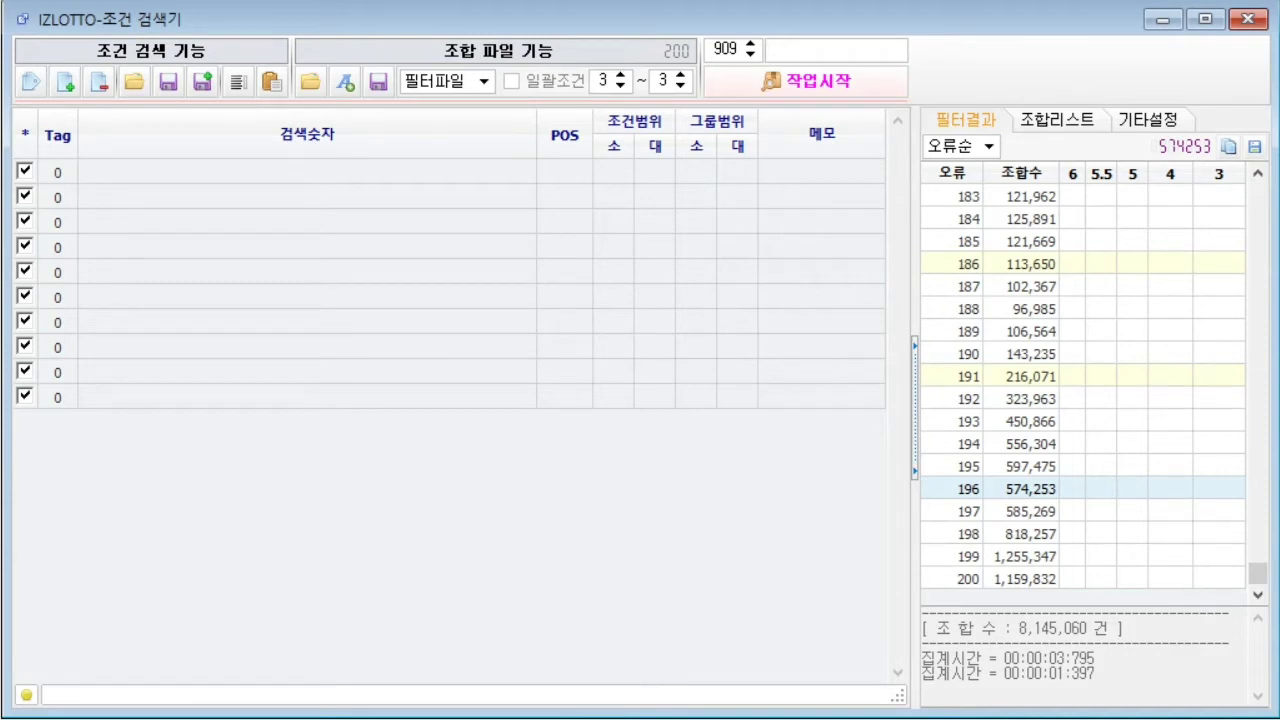
- Open the 임시조건 text file from the 조검검색강의#6 folder in Notepad and close the folder window
right_click(232, 719)
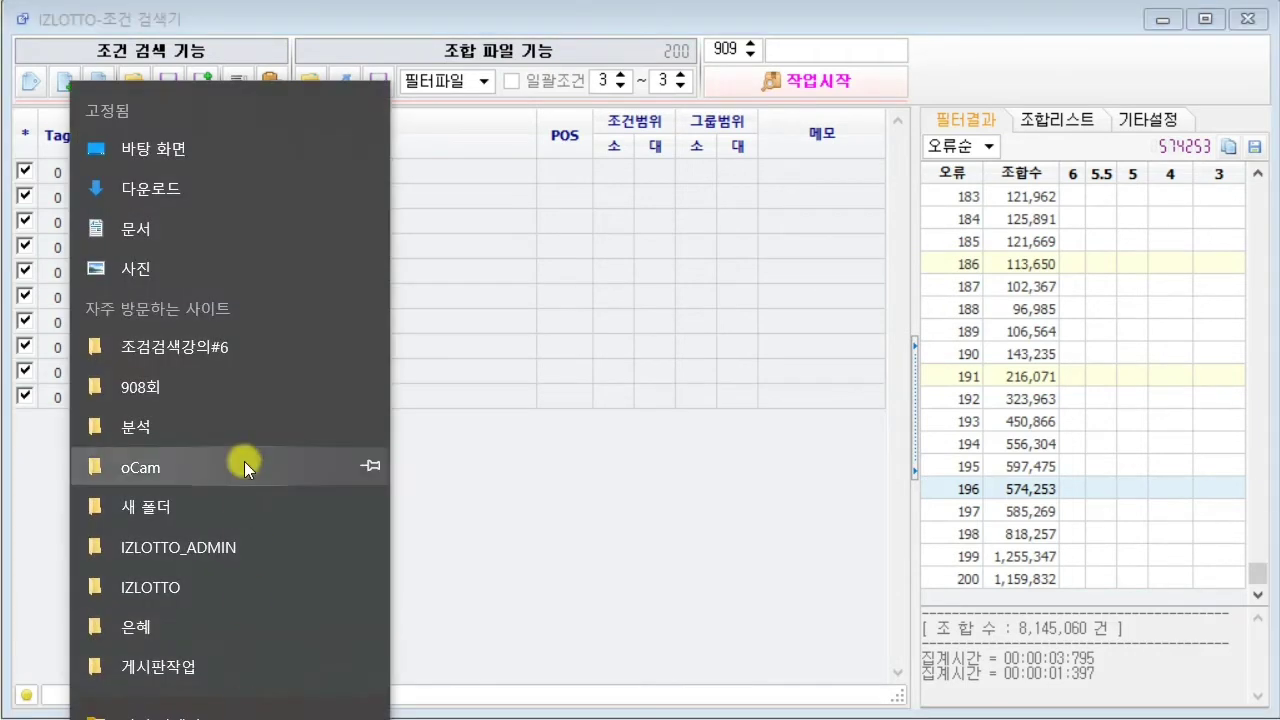
left_click(220, 355)
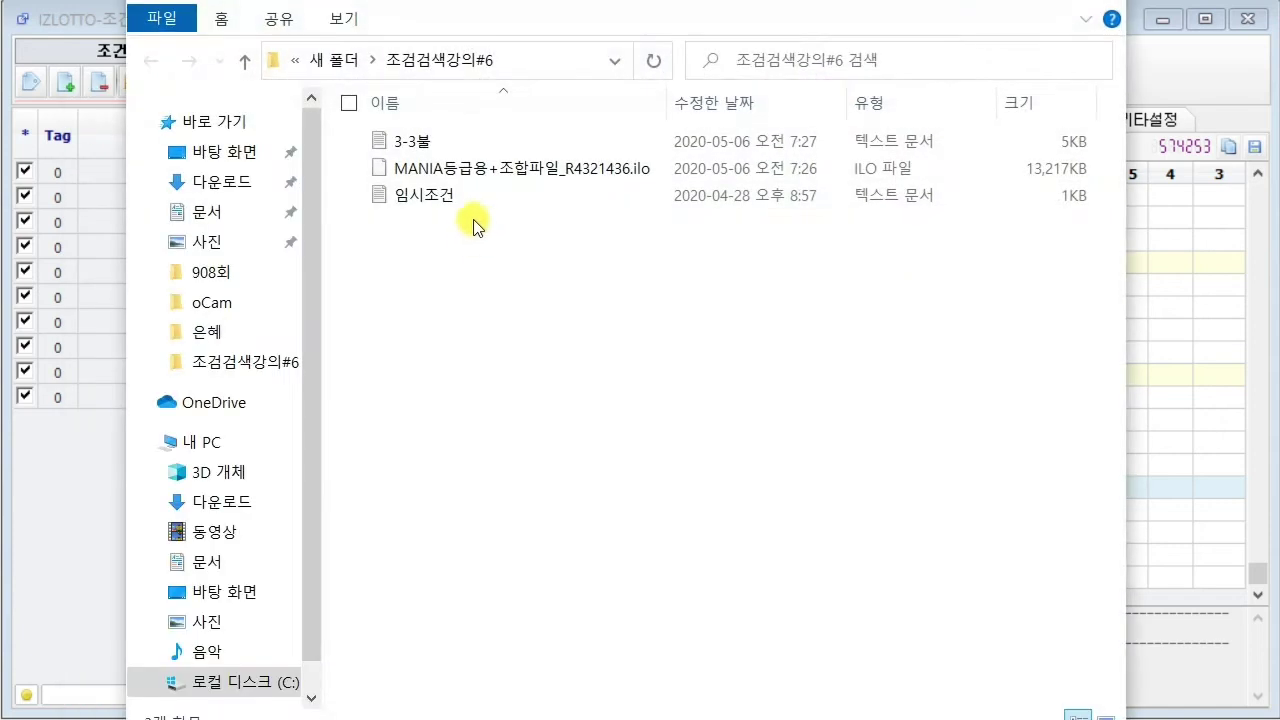
left_click(459, 193)
double_click(459, 193)
left_click(524, 318)
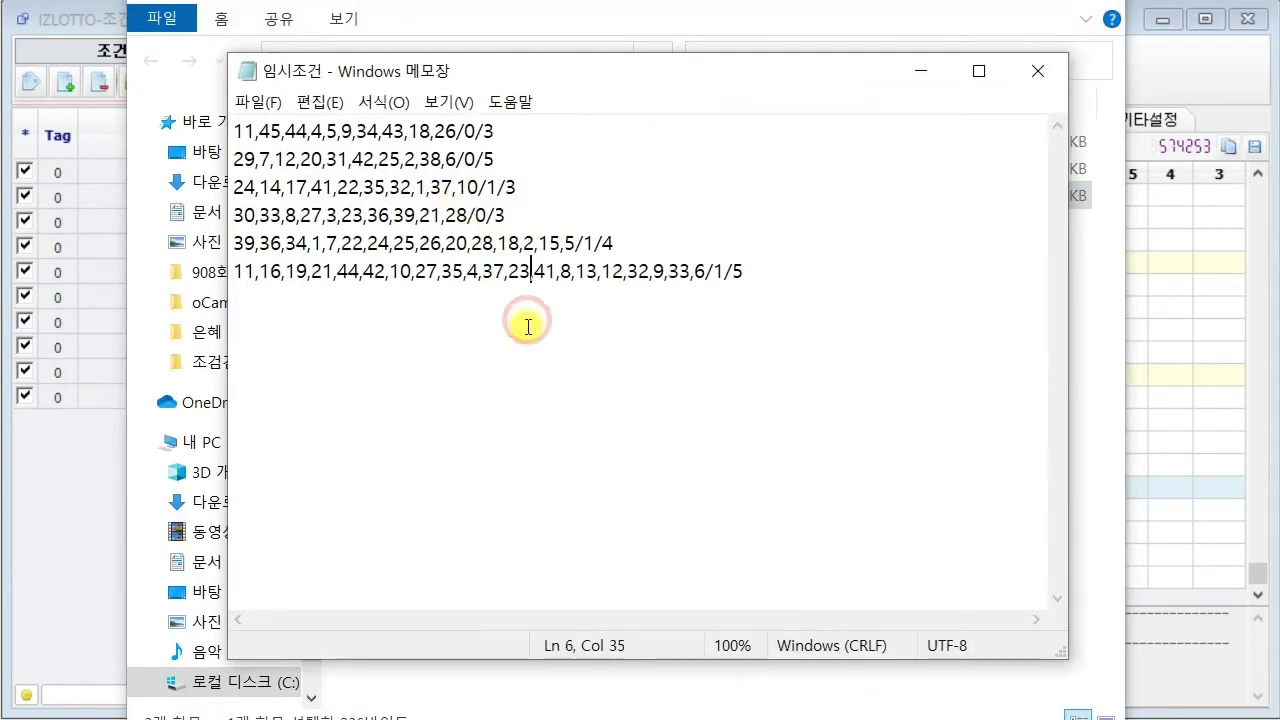
left_click(1098, 4)
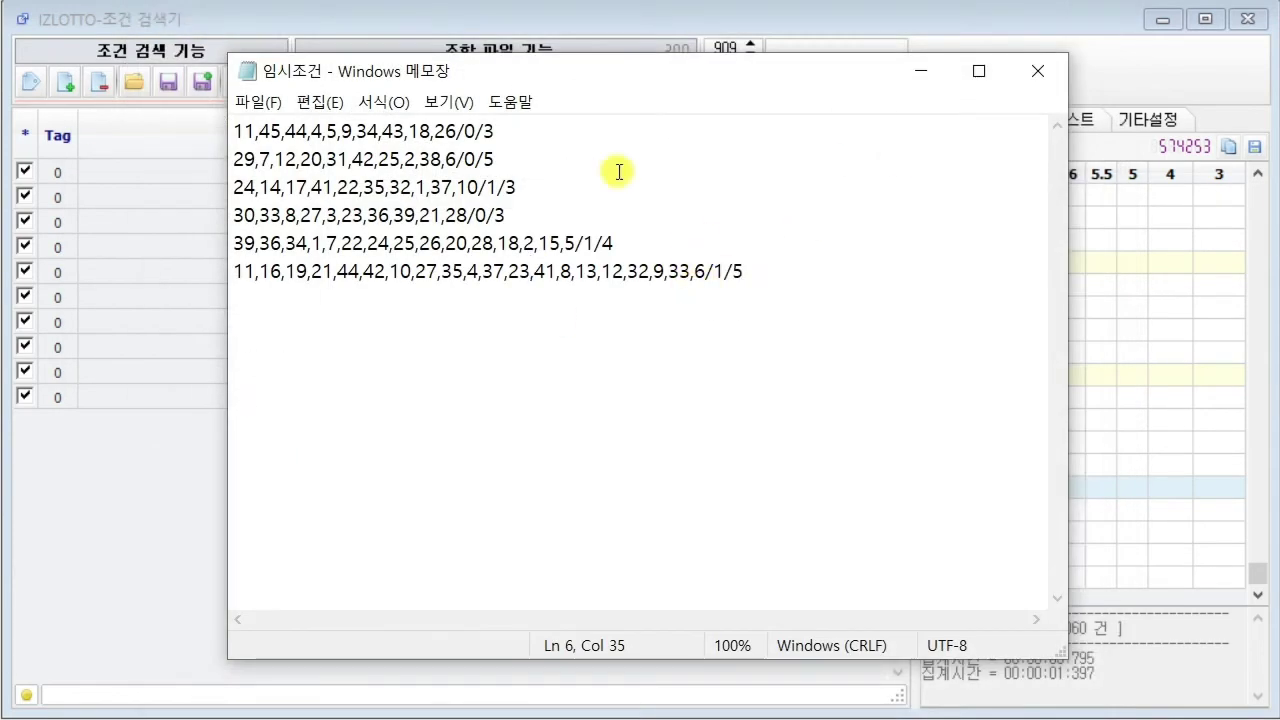
- Examine the number list and slash-separated condition range of the first line in 임시조건, then the format of the remaining lines
left_click_drag(456, 131, 230, 131)
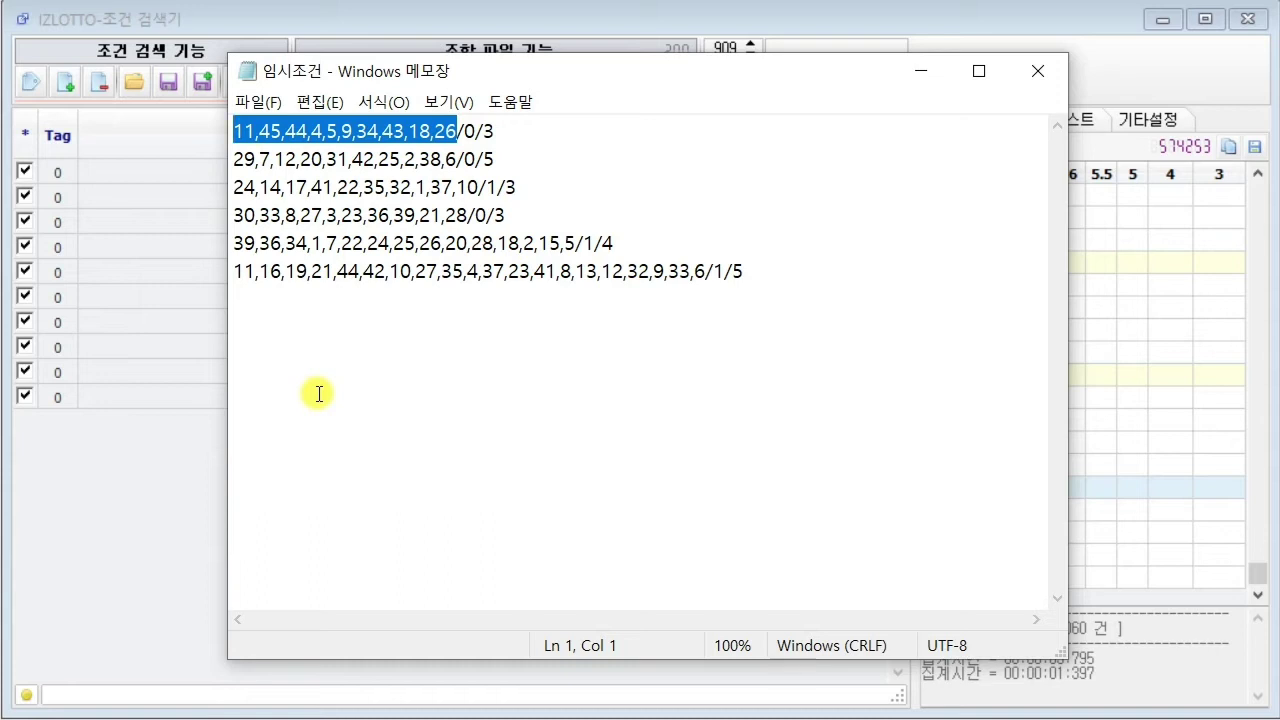
left_click(505, 131)
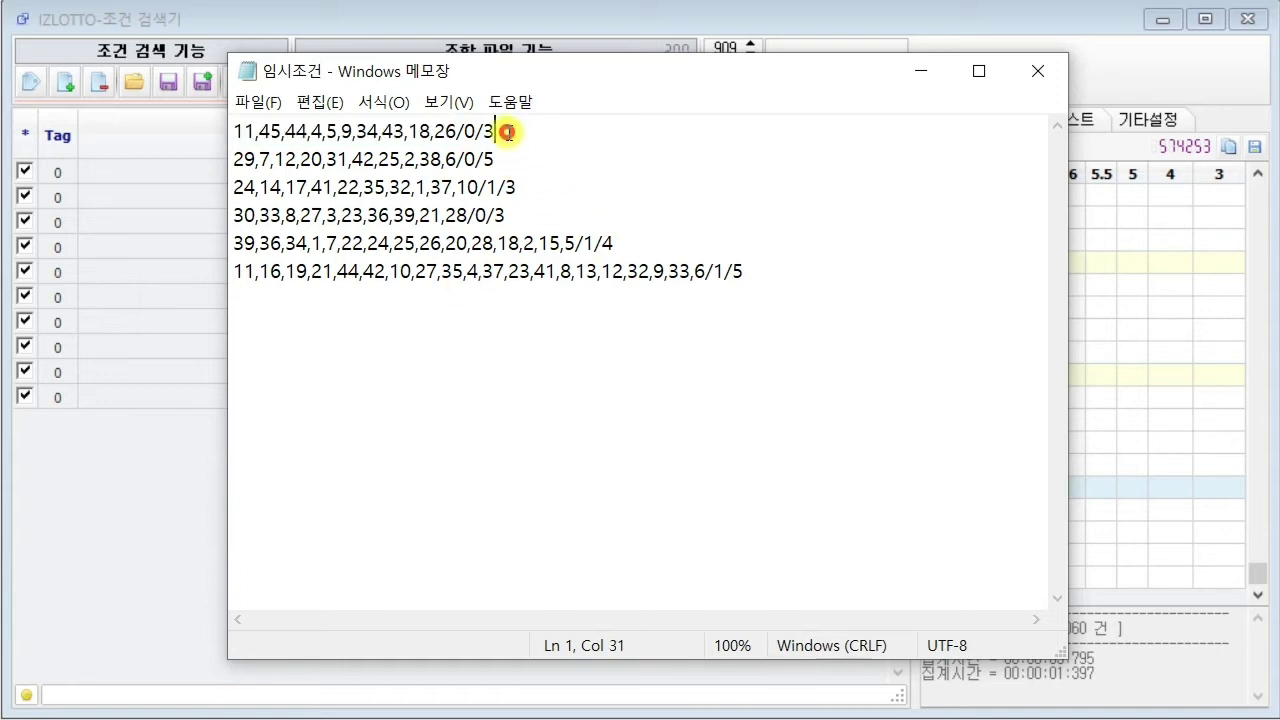
key("Left")
key("Left")
key("Left")
key("Left")
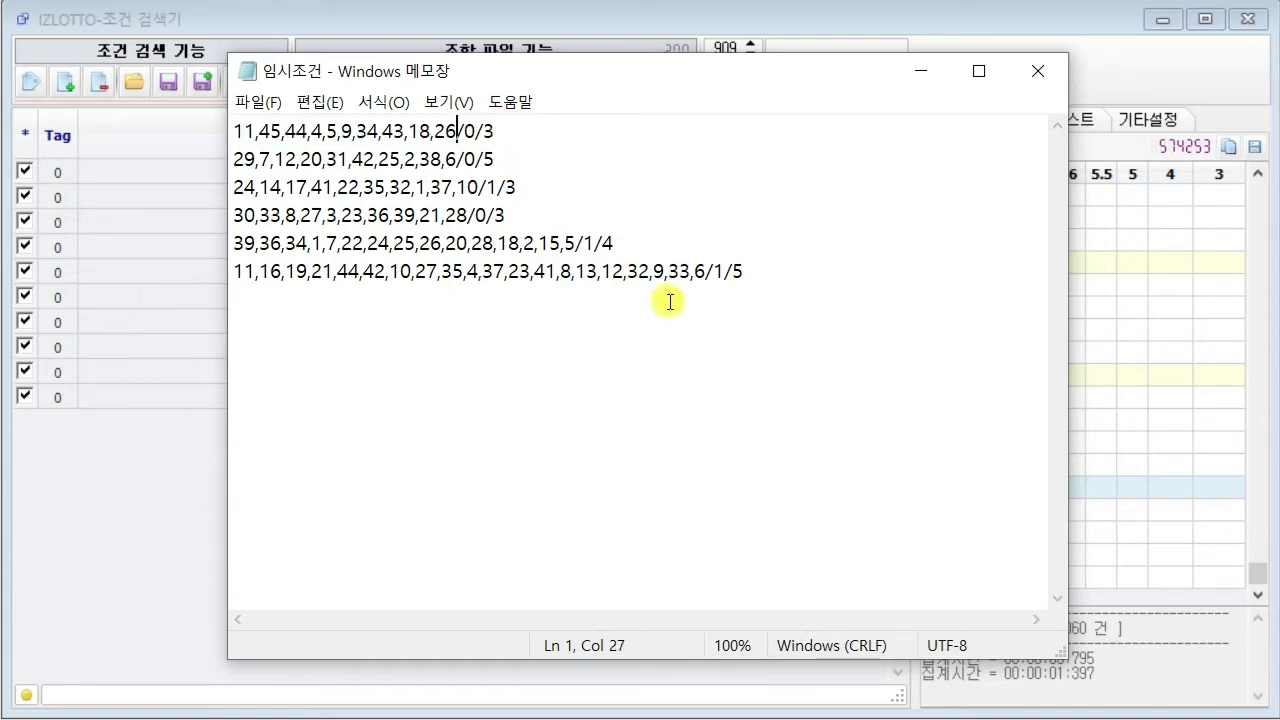
key("Right")
key("Left")
key("Right")
key("Left")
key("Right")
key("Right")
key("Left")
key("Right")
key("Left")
key("Right")
key("Right")
left_click_drag(805, 317, 291, 135)
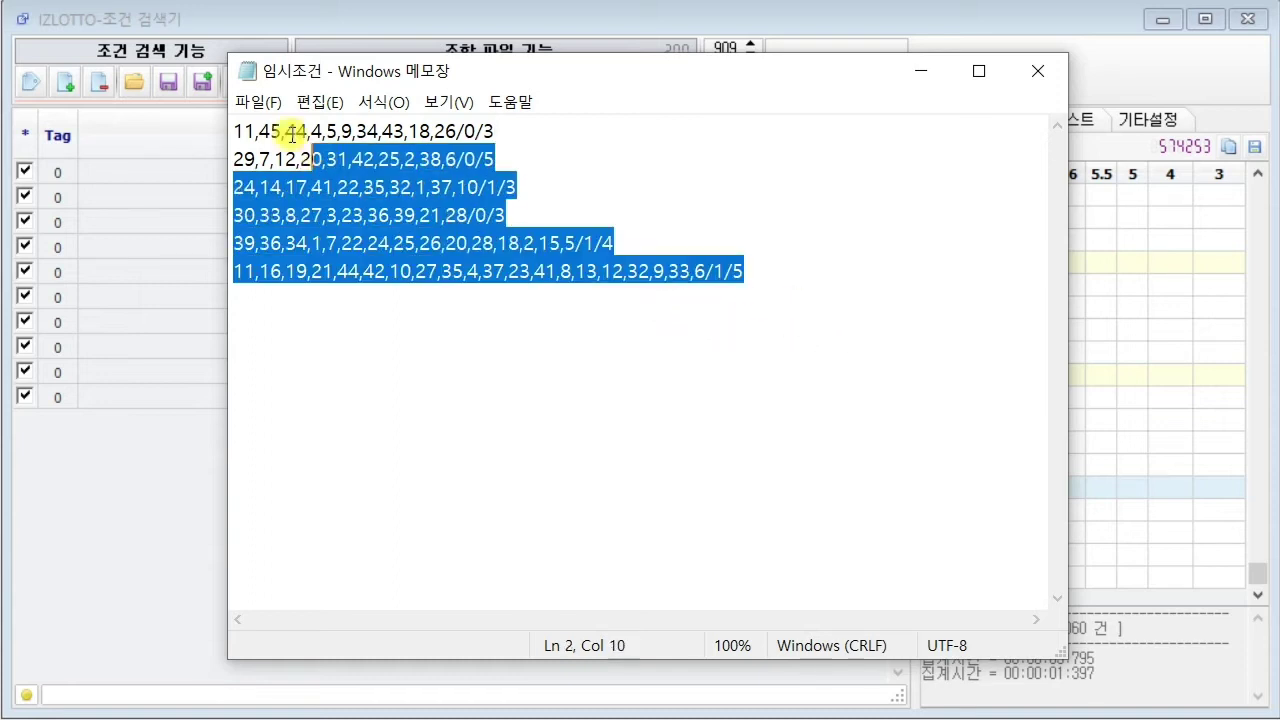
left_click(414, 323)
- Switch to IZLOTTO, load the 임시조건 text file as the filter file (필터파일), and run the filtering job
left_click(889, 713)
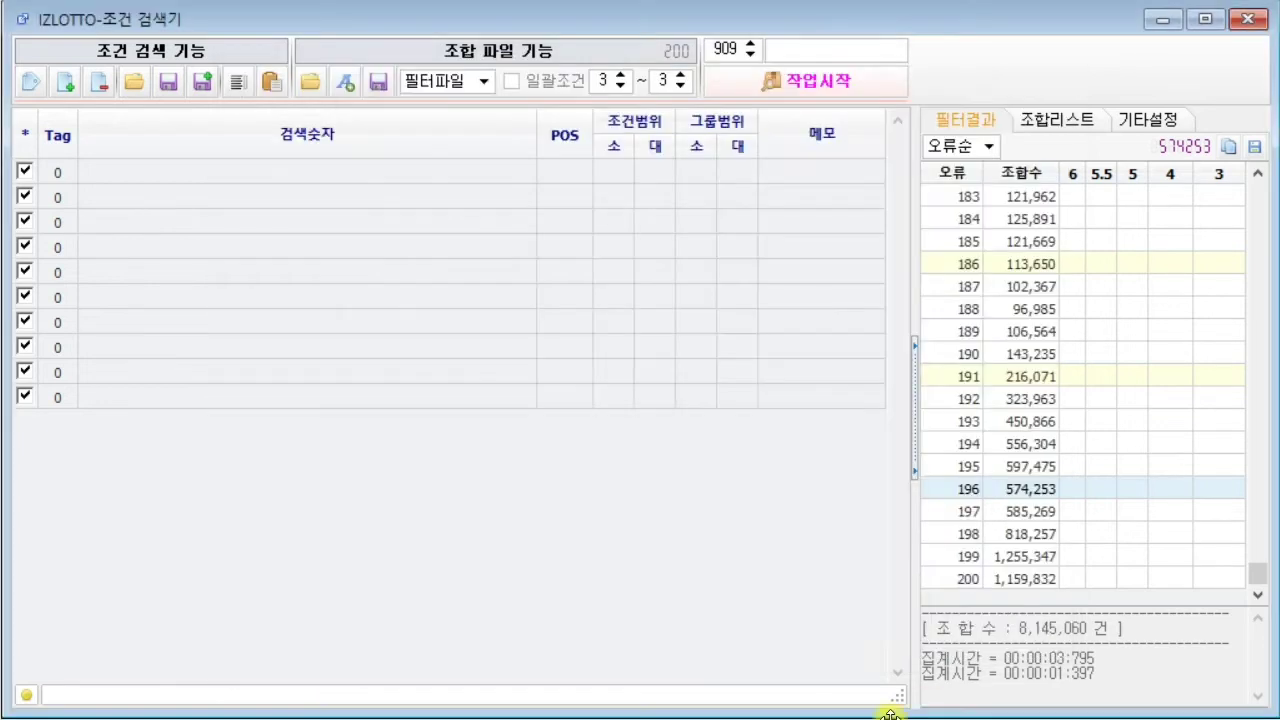
left_click(445, 81)
left_click(448, 119)
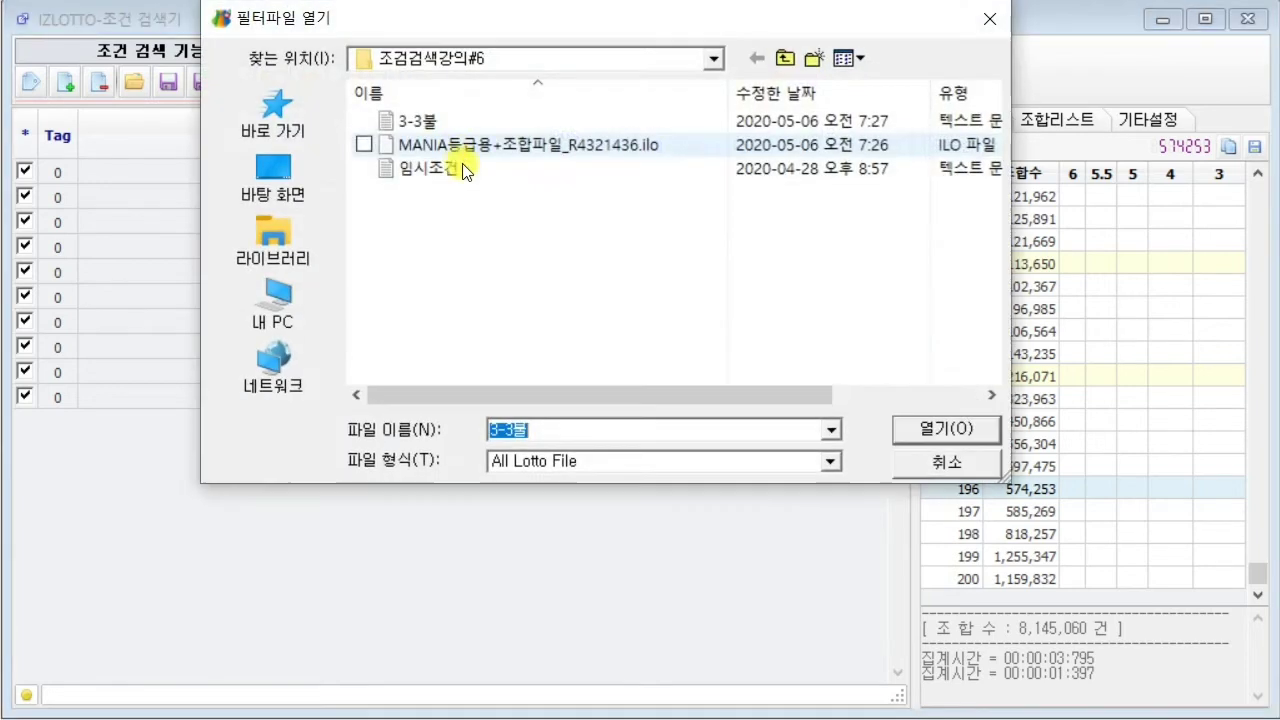
double_click(455, 169)
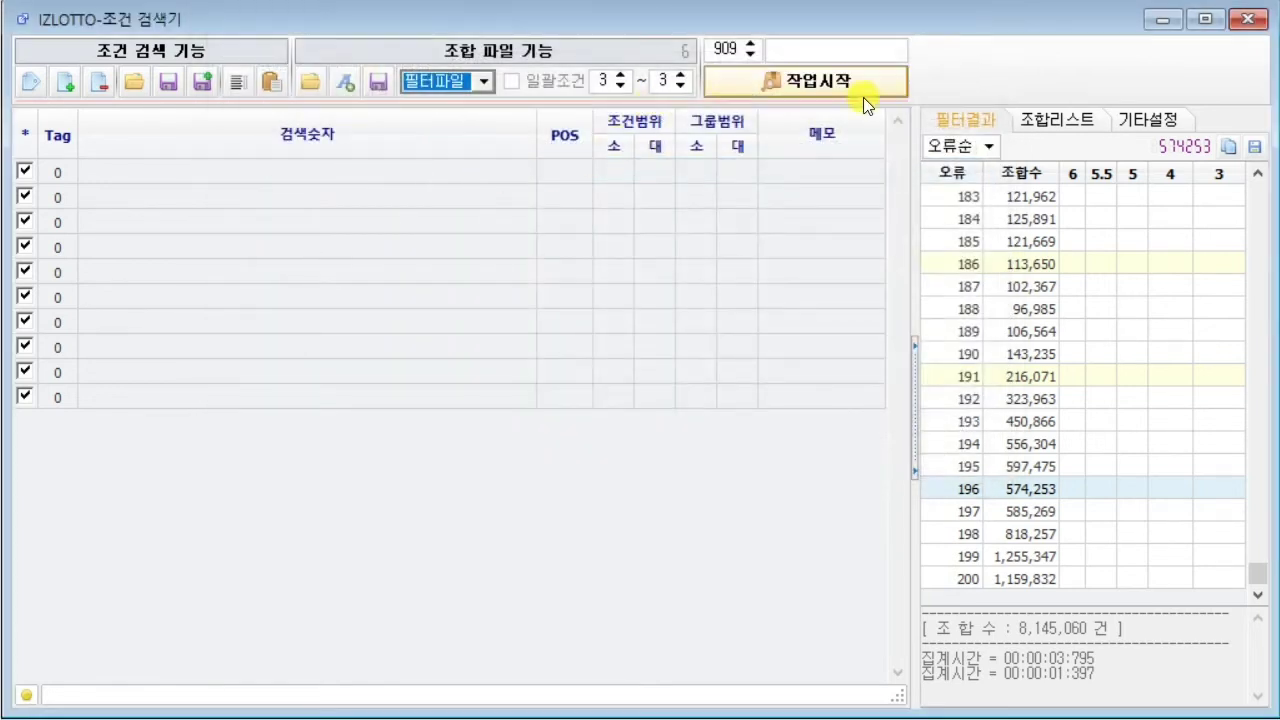
left_click(858, 90)
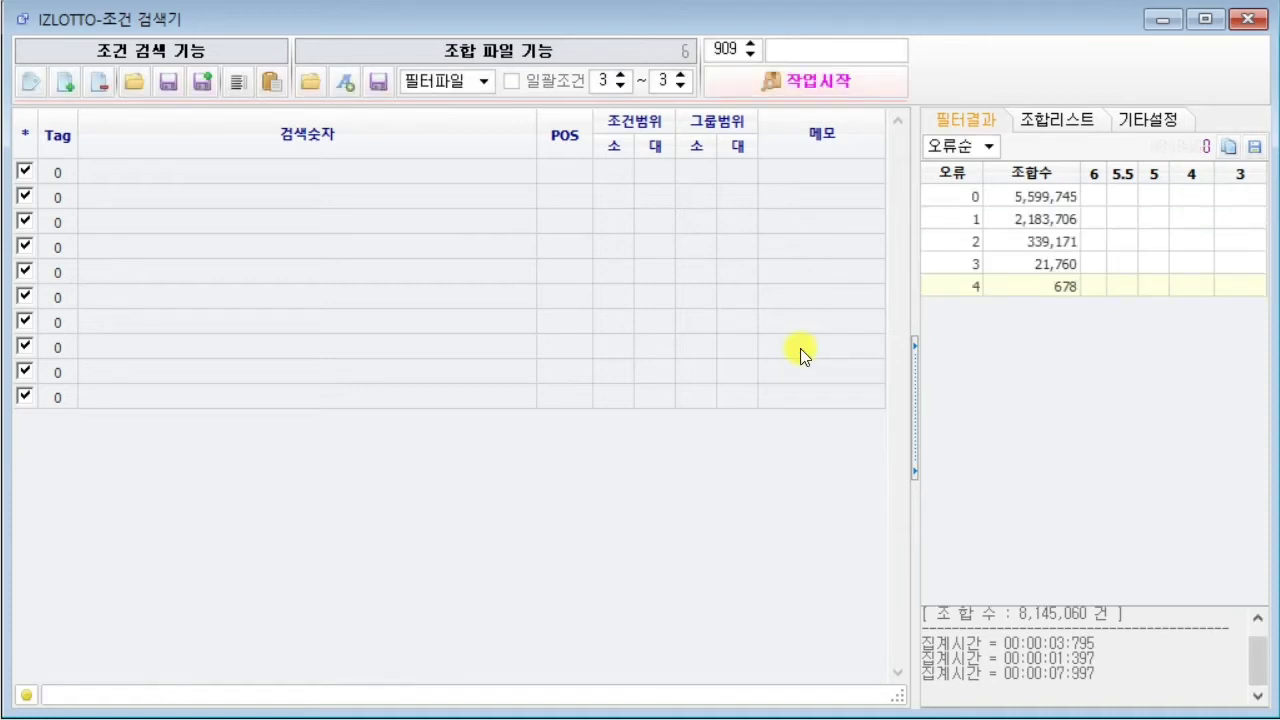
- Review the condition ranges ending the 임시조건 lines in Notepad against the filter results in IZLOTTO
left_click(640, 719)
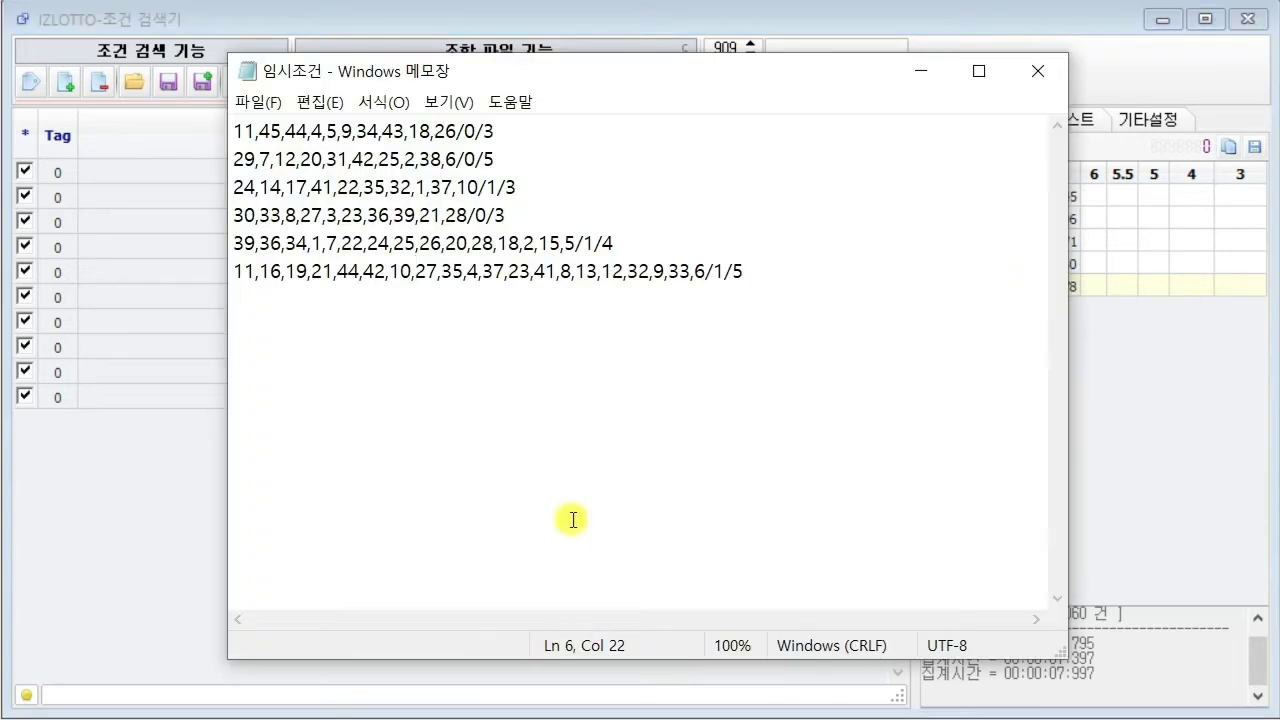
left_click_drag(766, 265, 725, 265)
left_click_drag(628, 243, 583, 241)
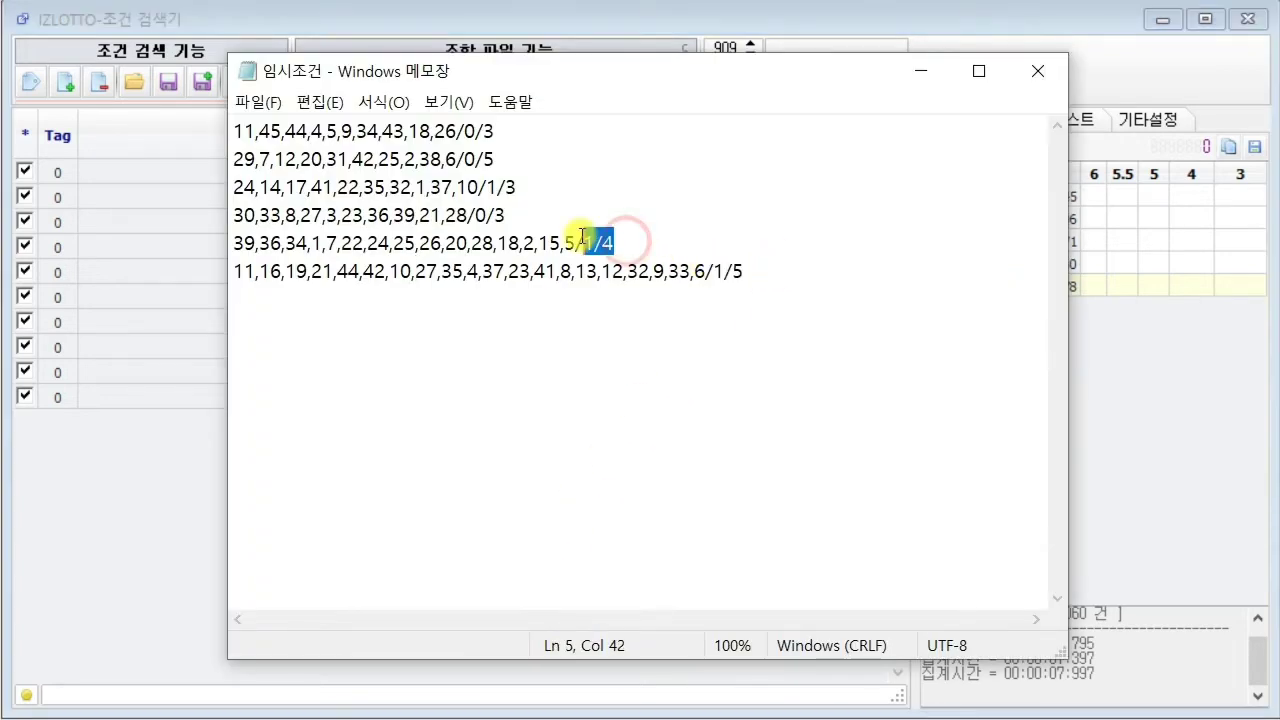
left_click_drag(518, 215, 459, 213)
left_click(518, 188)
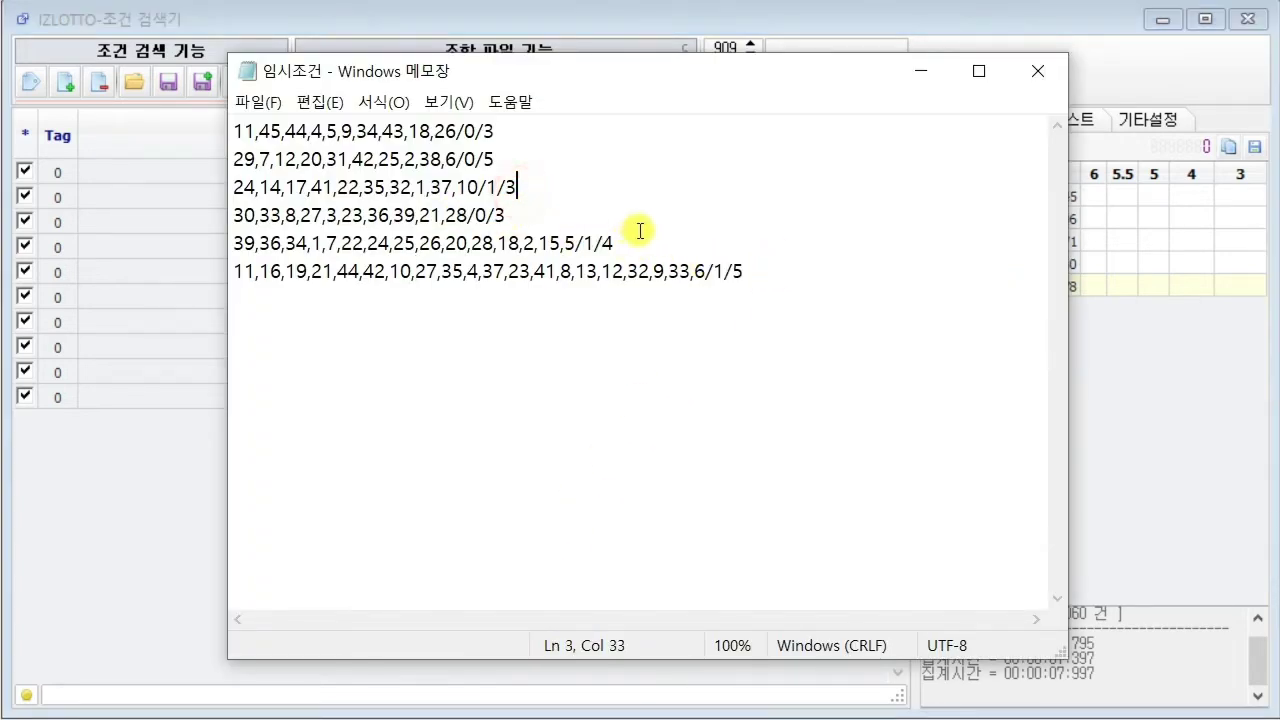
left_click(640, 231)
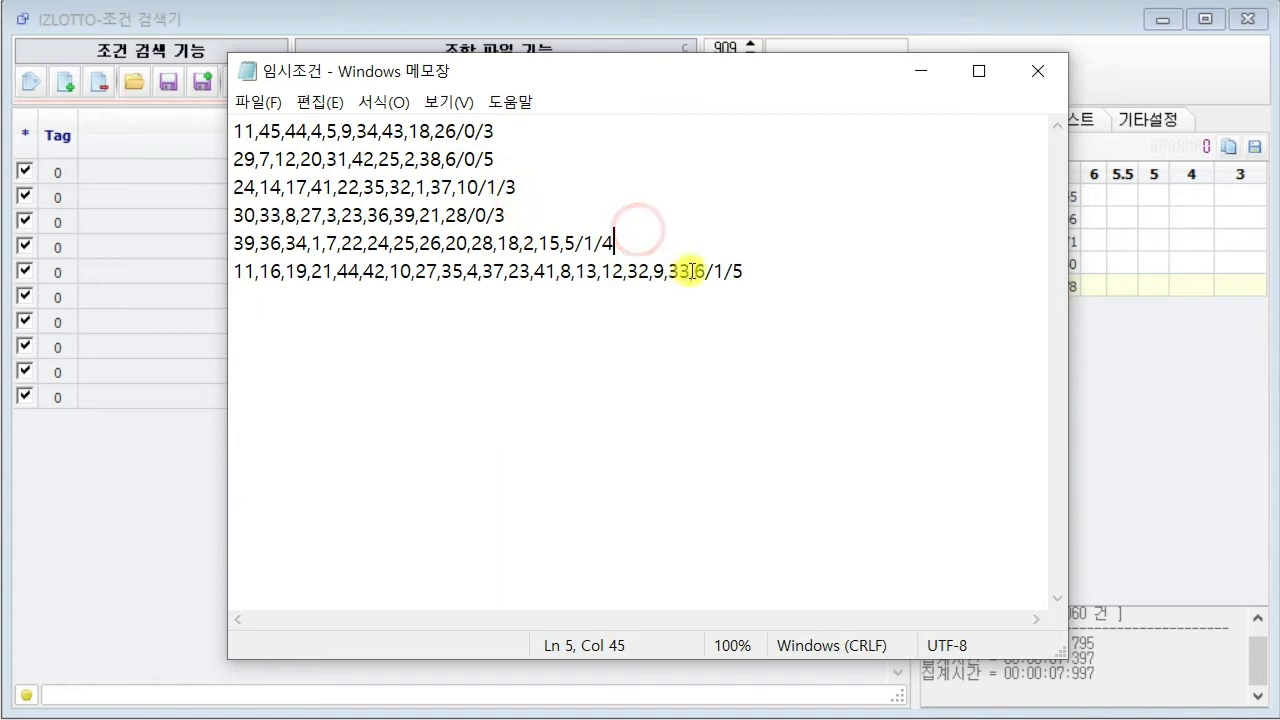
left_click(1120, 517)
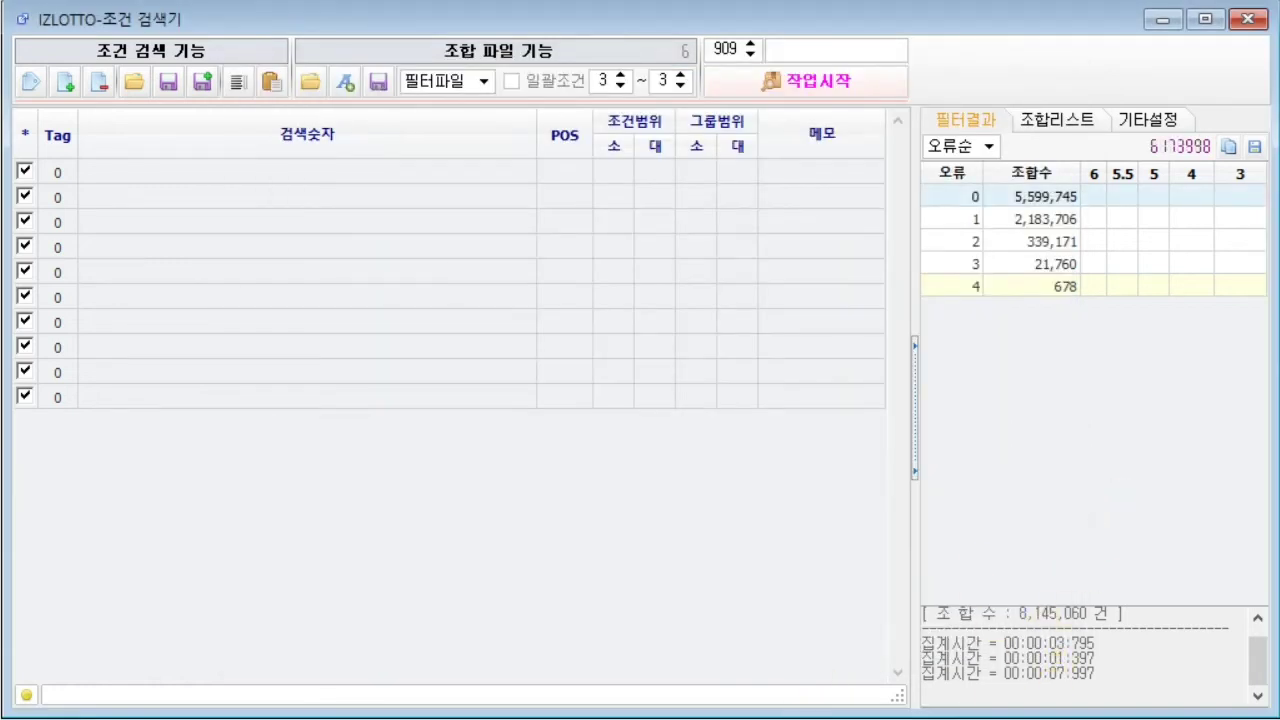
key("alt+Tab")
left_click_drag(780, 325, 200, 82)
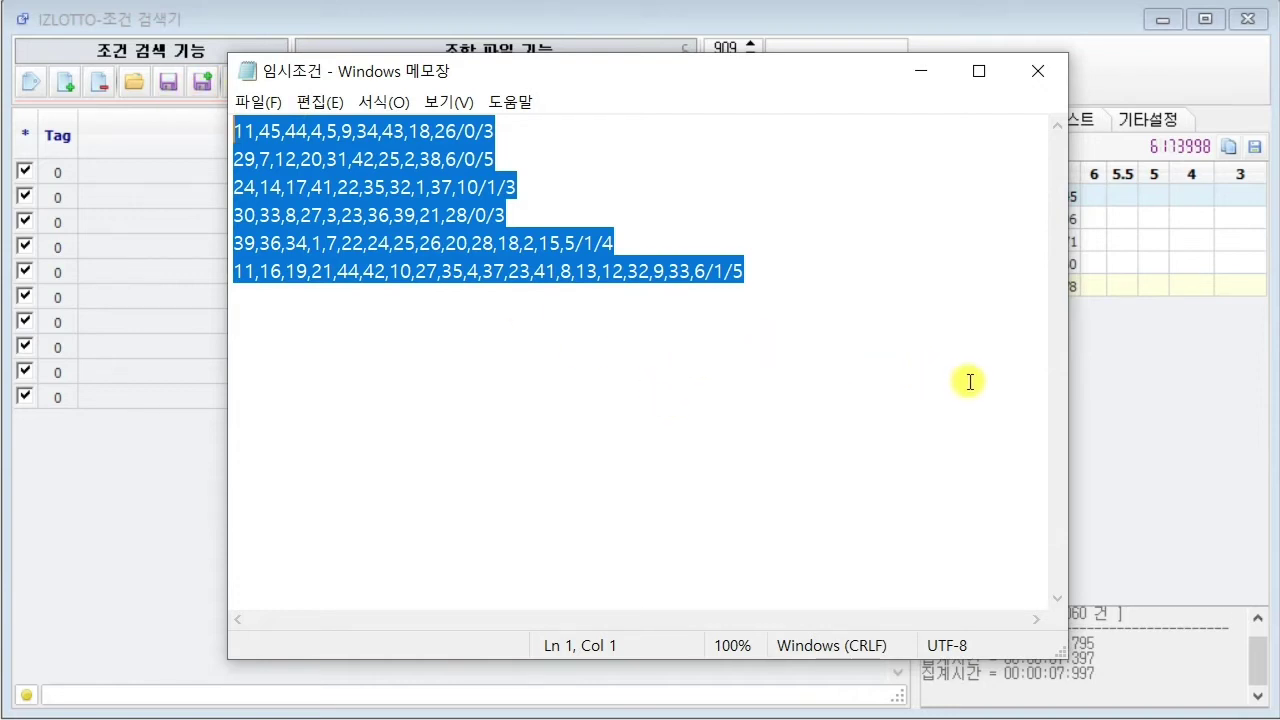
left_click(1135, 405)
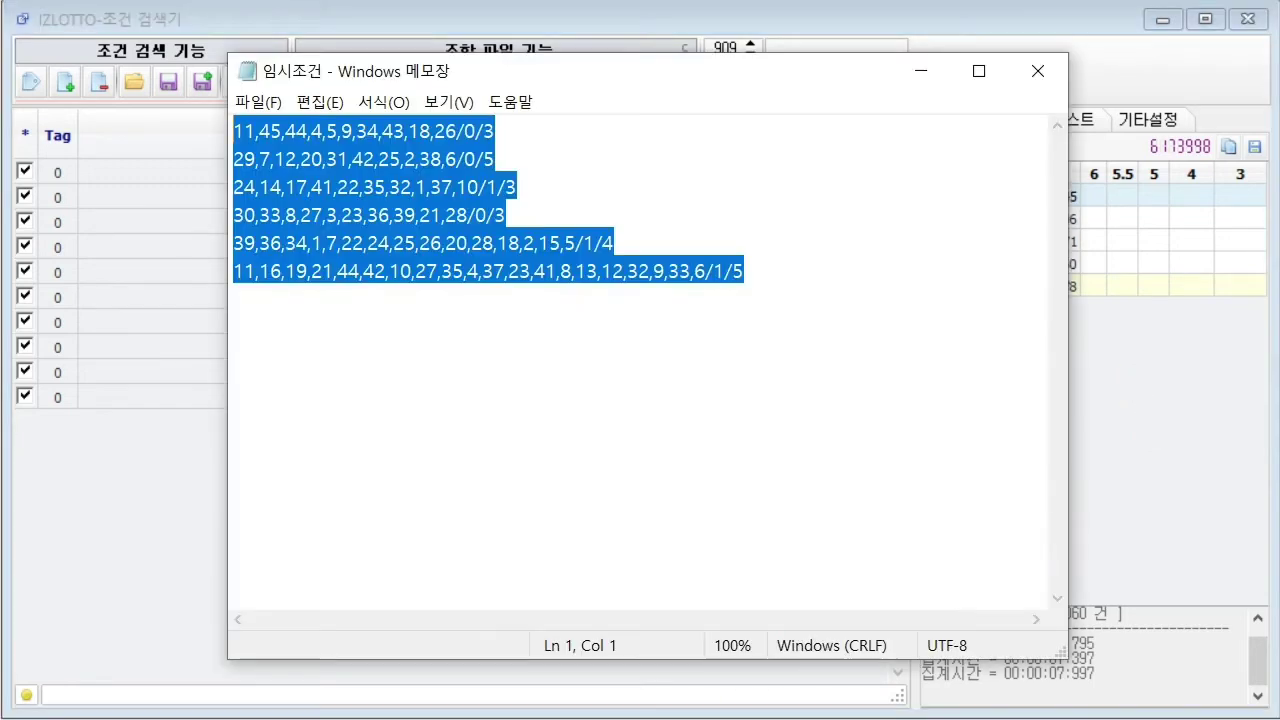
- Examine the per-line ranges of the last four 임시조건 lines again and return to IZLOTTO's batch condition setting
key("alt+Tab")
left_click(777, 277)
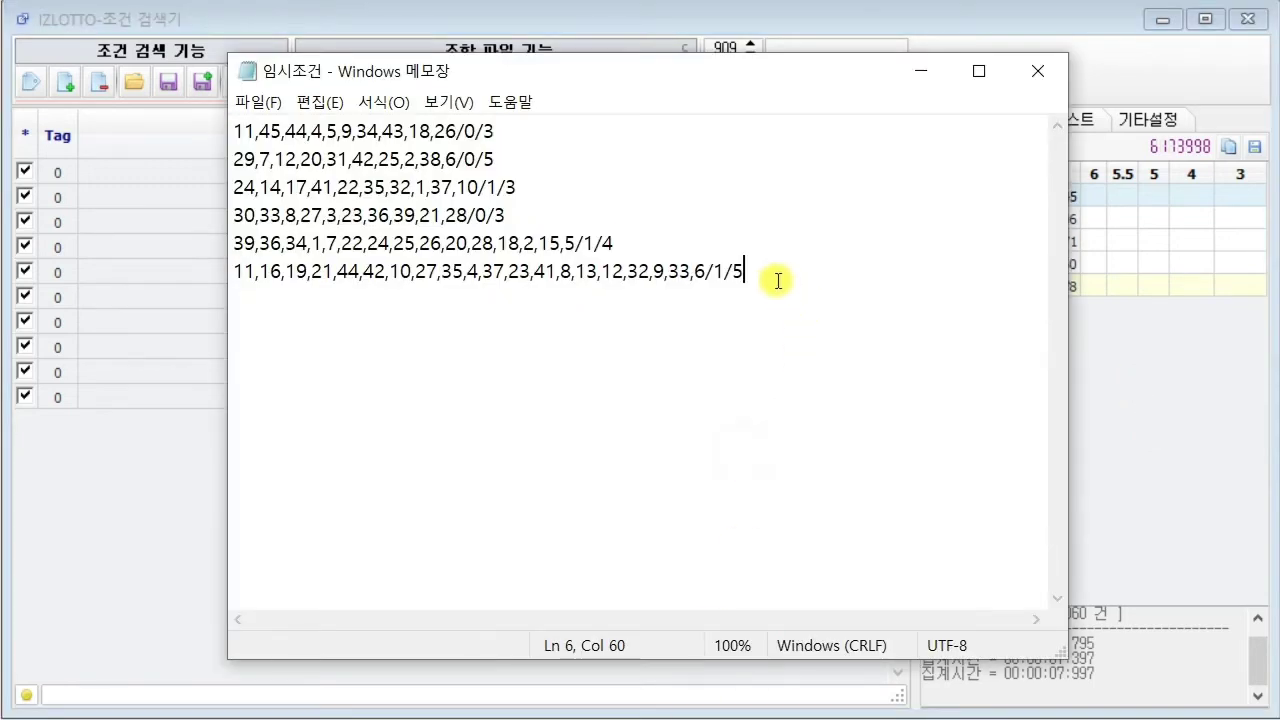
left_click_drag(766, 271, 714, 271)
left_click(727, 271)
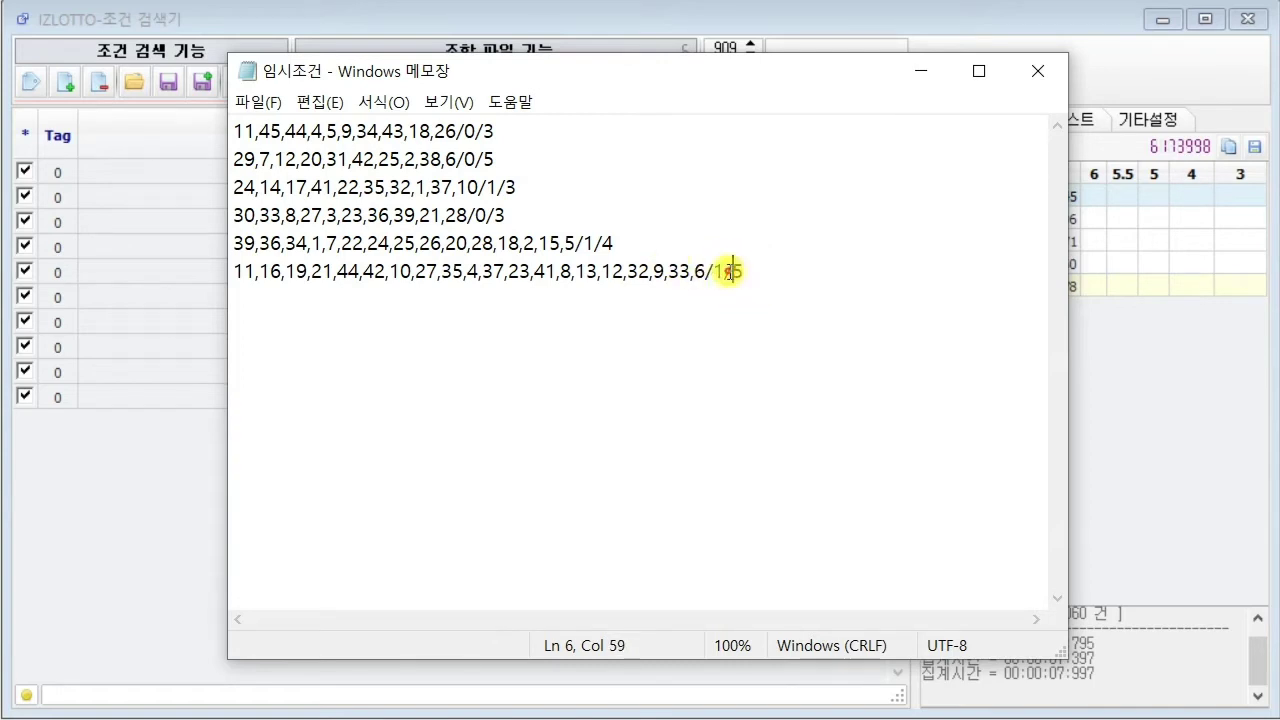
left_click_drag(634, 246, 480, 189)
left_click(602, 218)
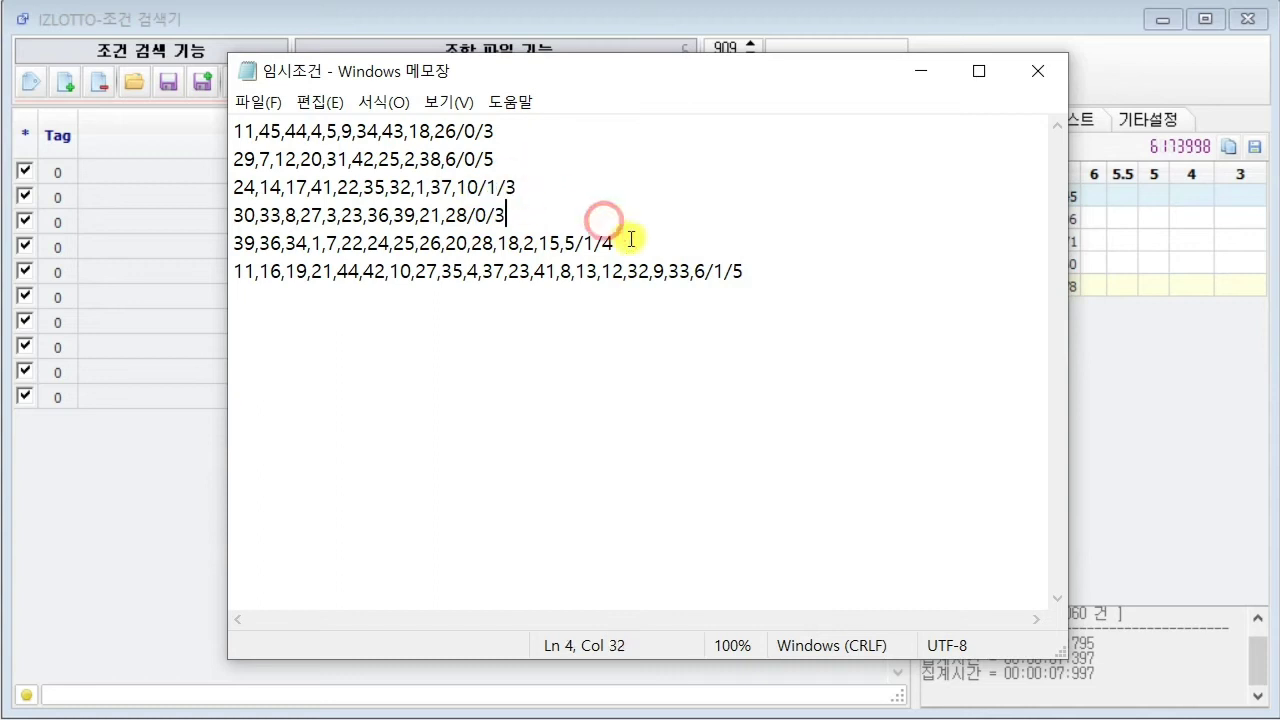
left_click(1150, 490)
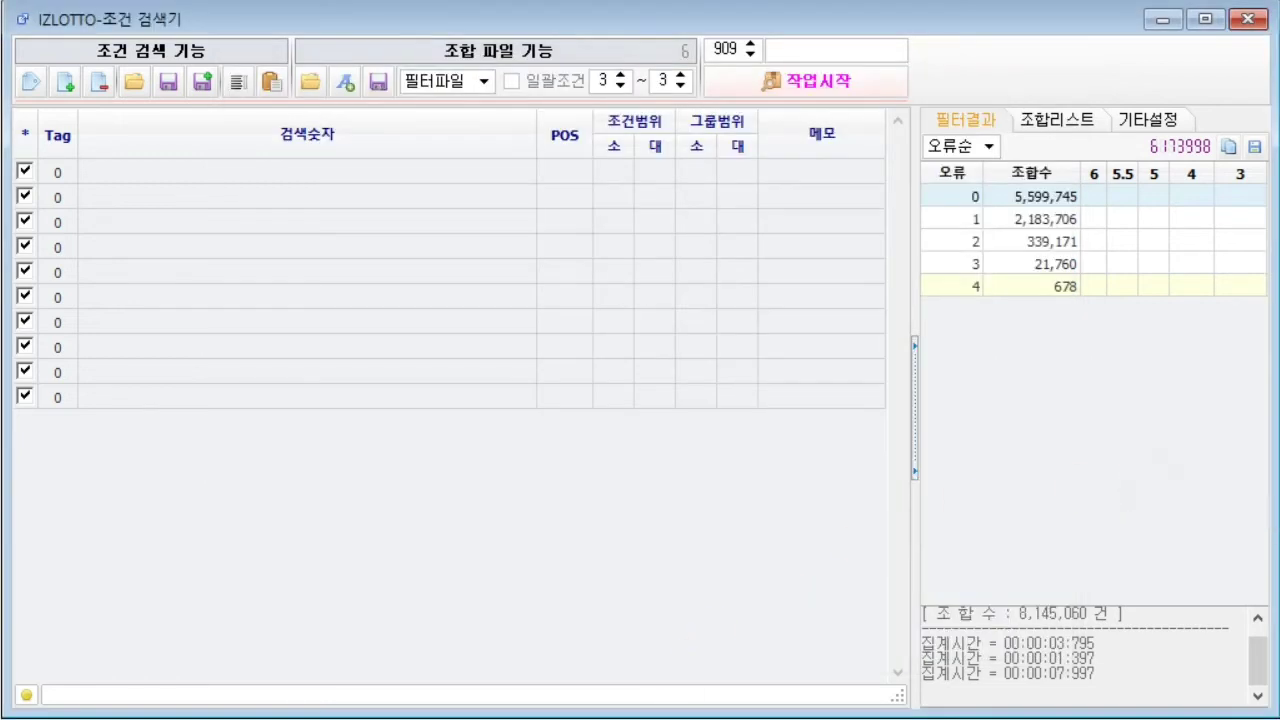
key("alt+Tab")
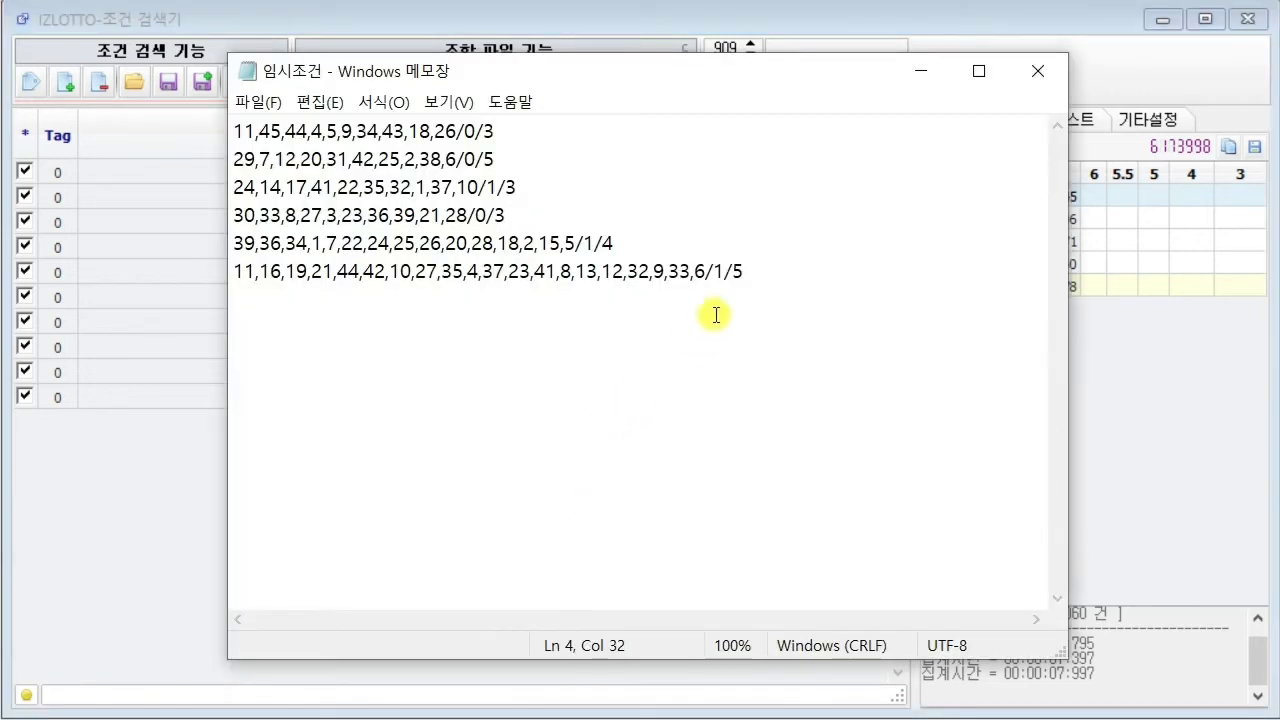
left_click_drag(748, 271, 716, 272)
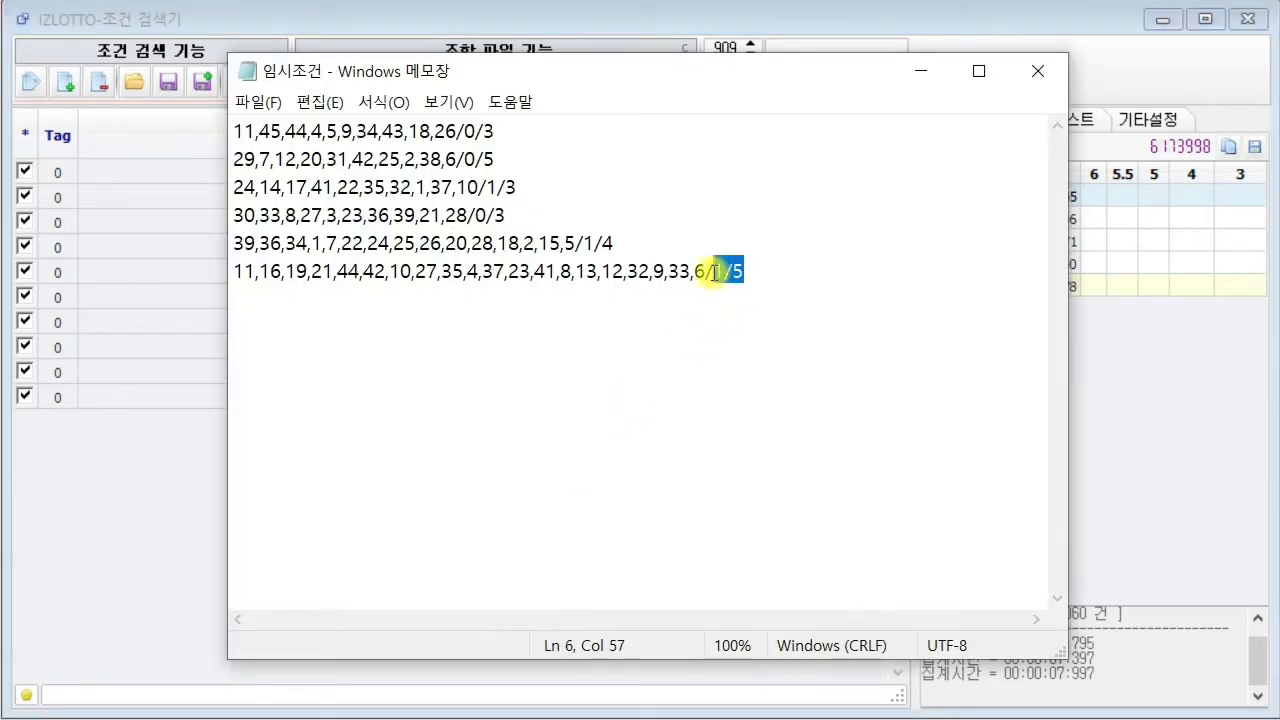
left_click(874, 356)
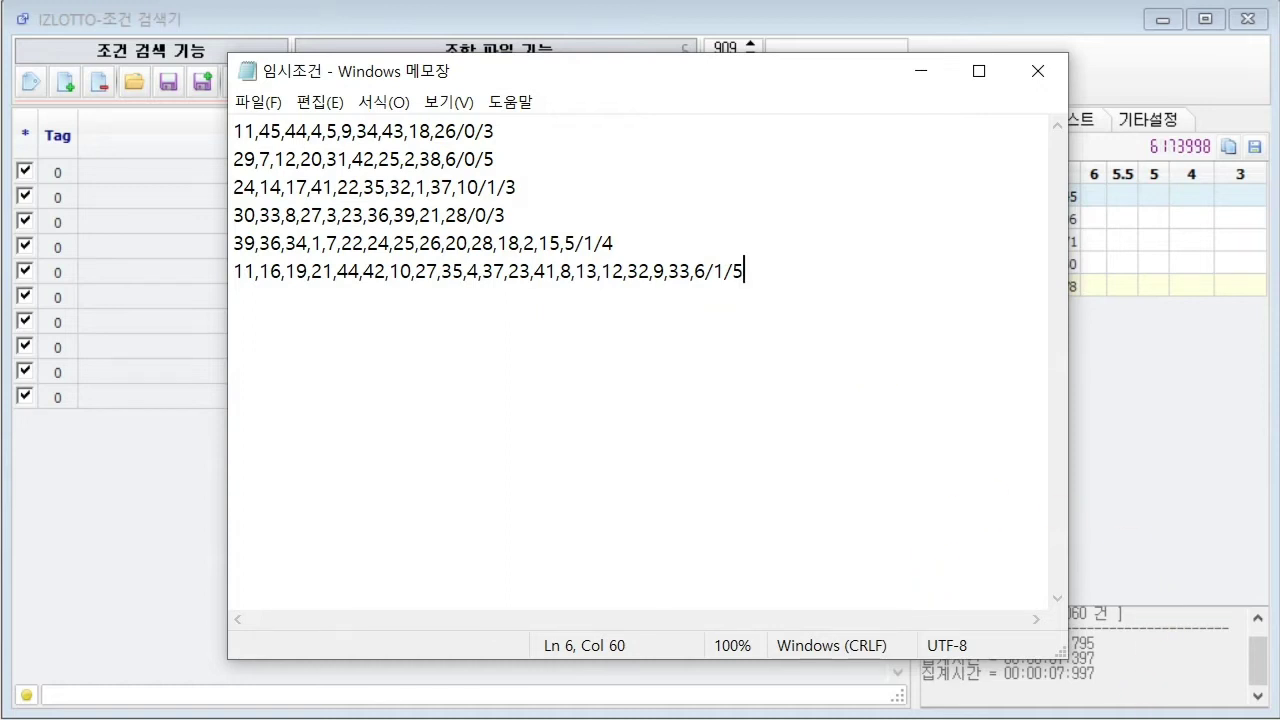
key("alt+Tab")
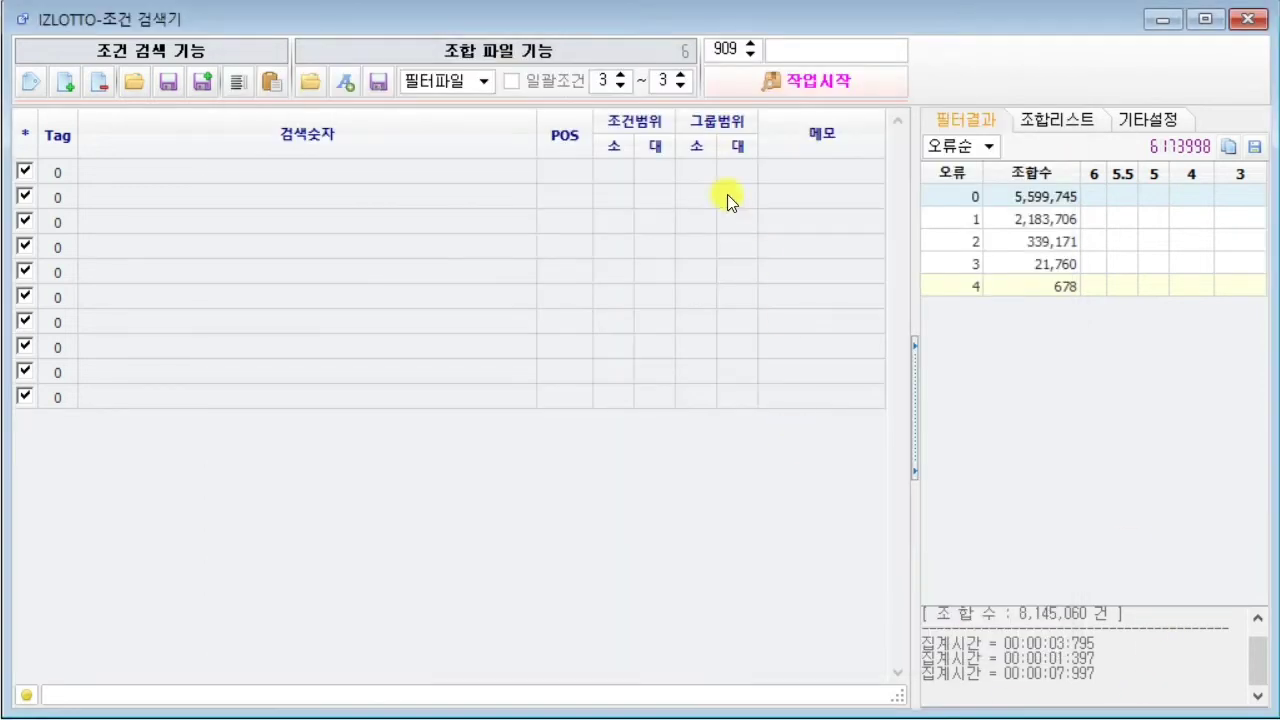
- Enable the batch condition (일괄조건) to override the per-line ranges in 임시조건, set it to 1~3, and run the job
left_click(539, 79)
key("alt+Tab")
left_click_drag(760, 279, 689, 275)
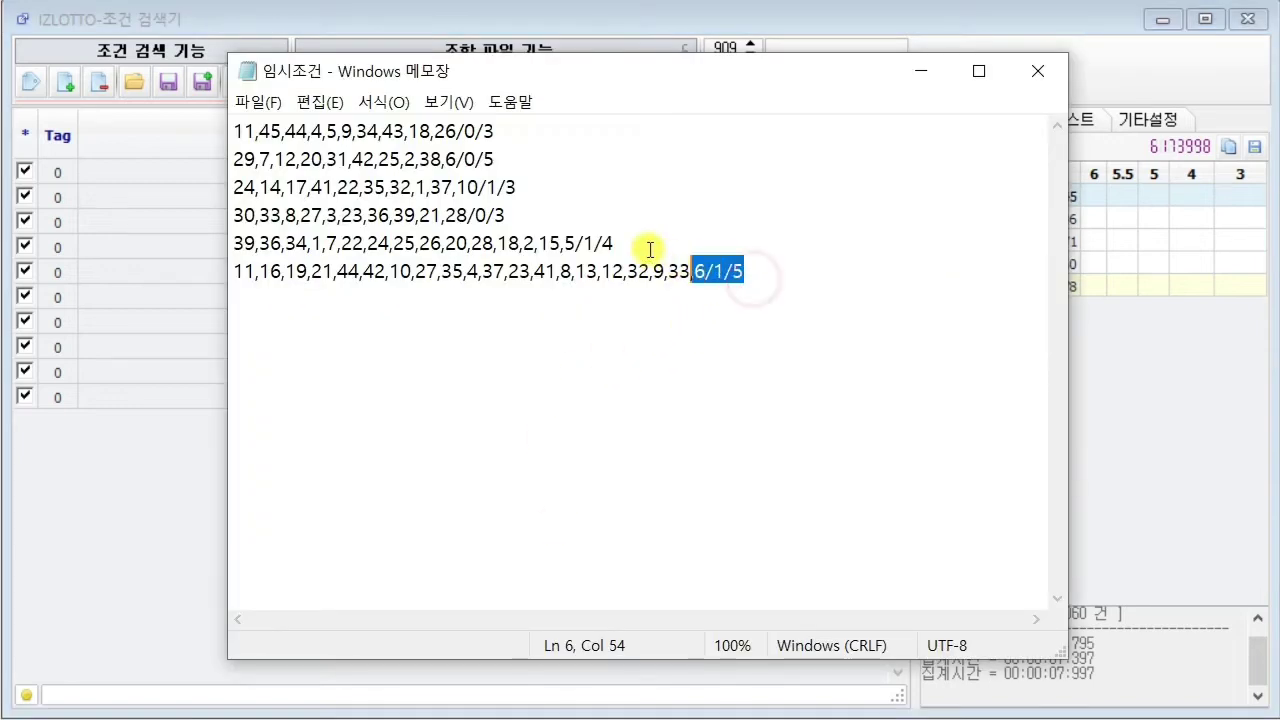
left_click_drag(627, 246, 478, 215)
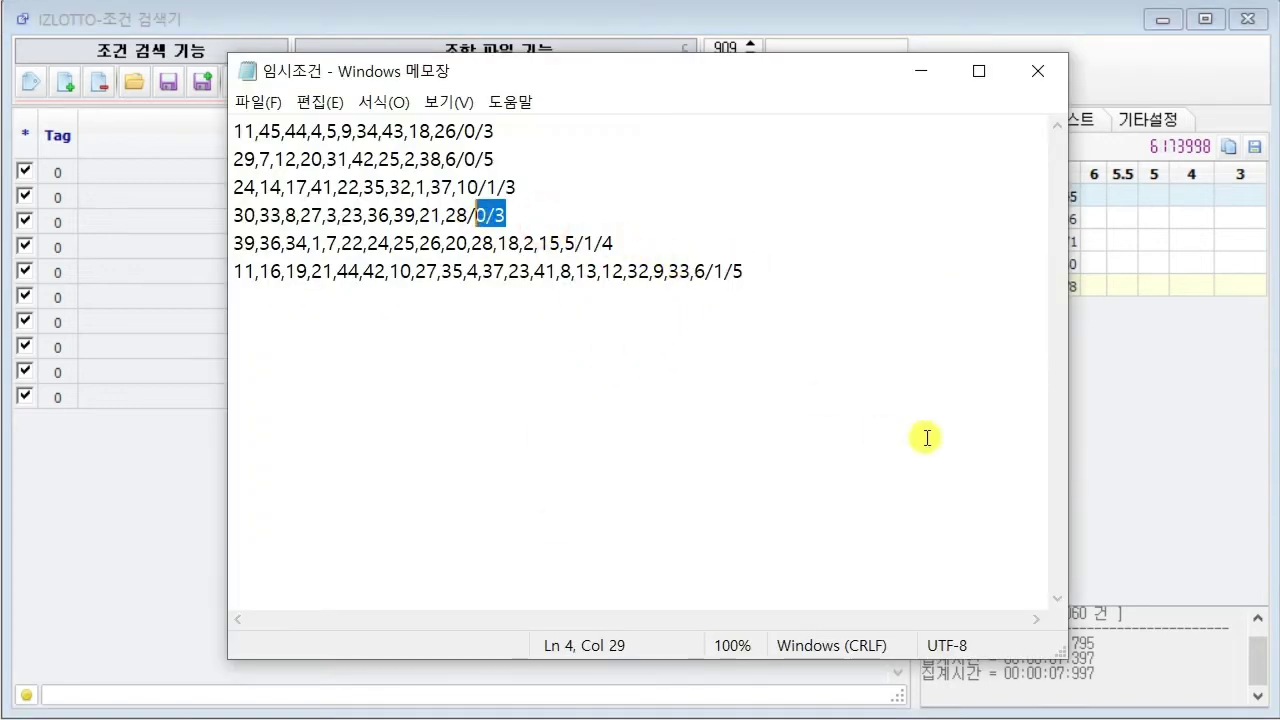
left_click(1147, 484)
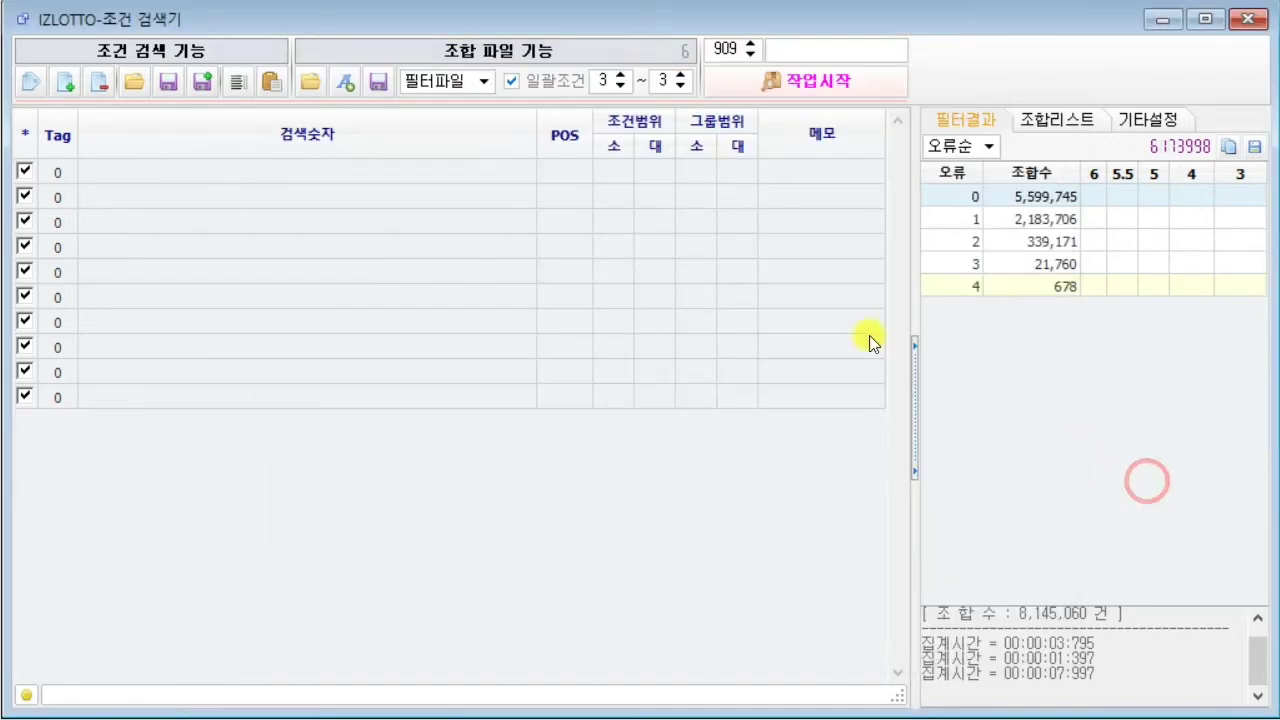
left_click(624, 89)
left_click(757, 77)
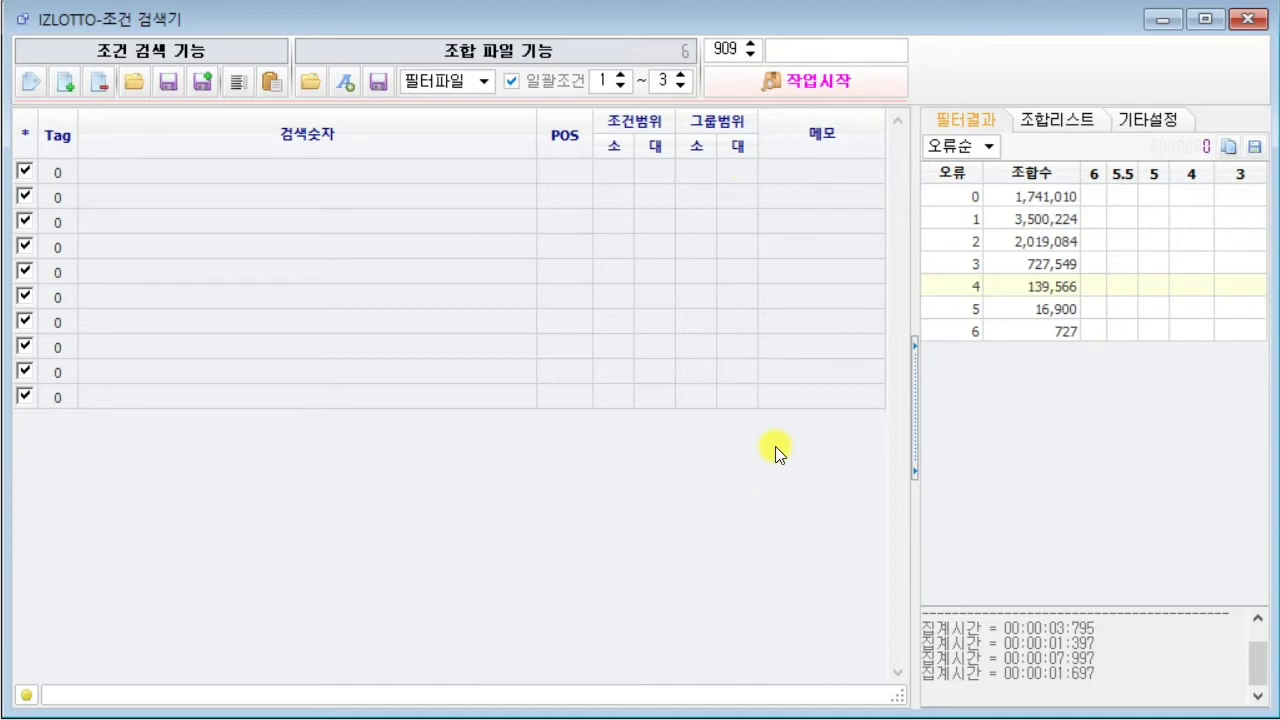
- Review the number lists in the last three 임시조건 lines alongside the batch condition range (일괄조건) in IZLOTTO
left_click(580, 717)
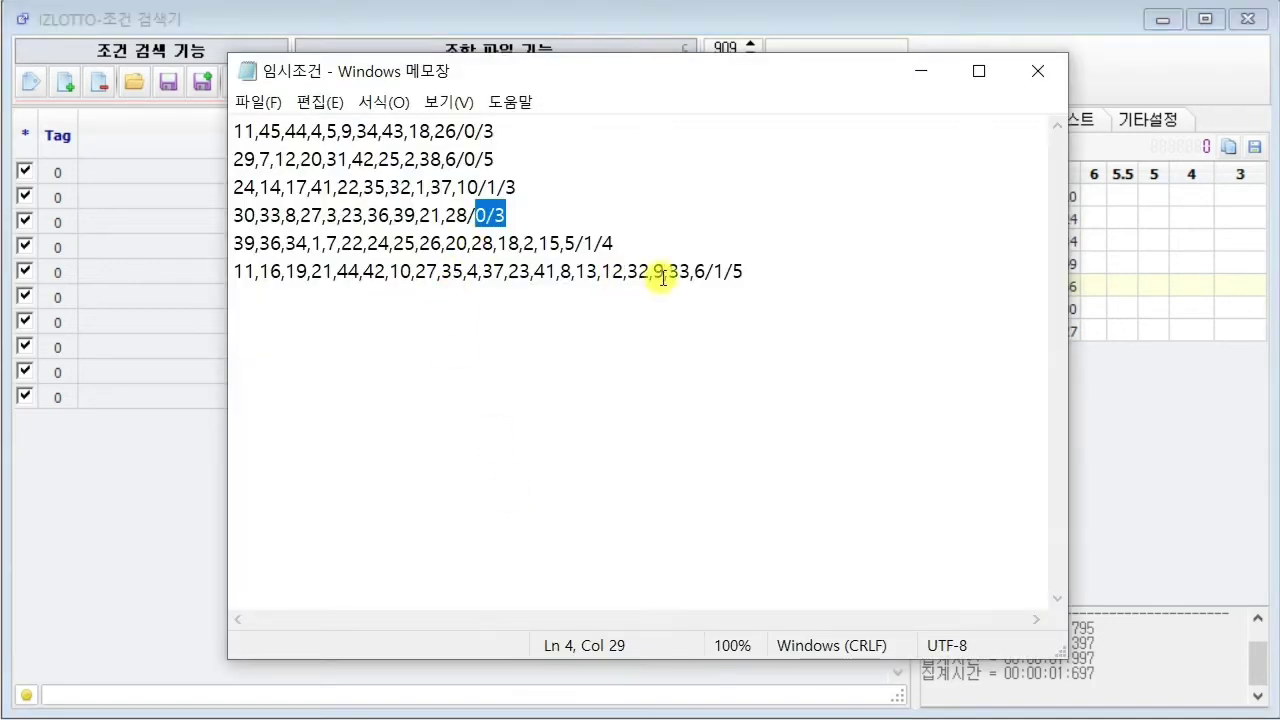
left_click_drag(700, 271, 257, 271)
left_click_drag(578, 245, 234, 243)
left_click(463, 215)
left_click(623, 14)
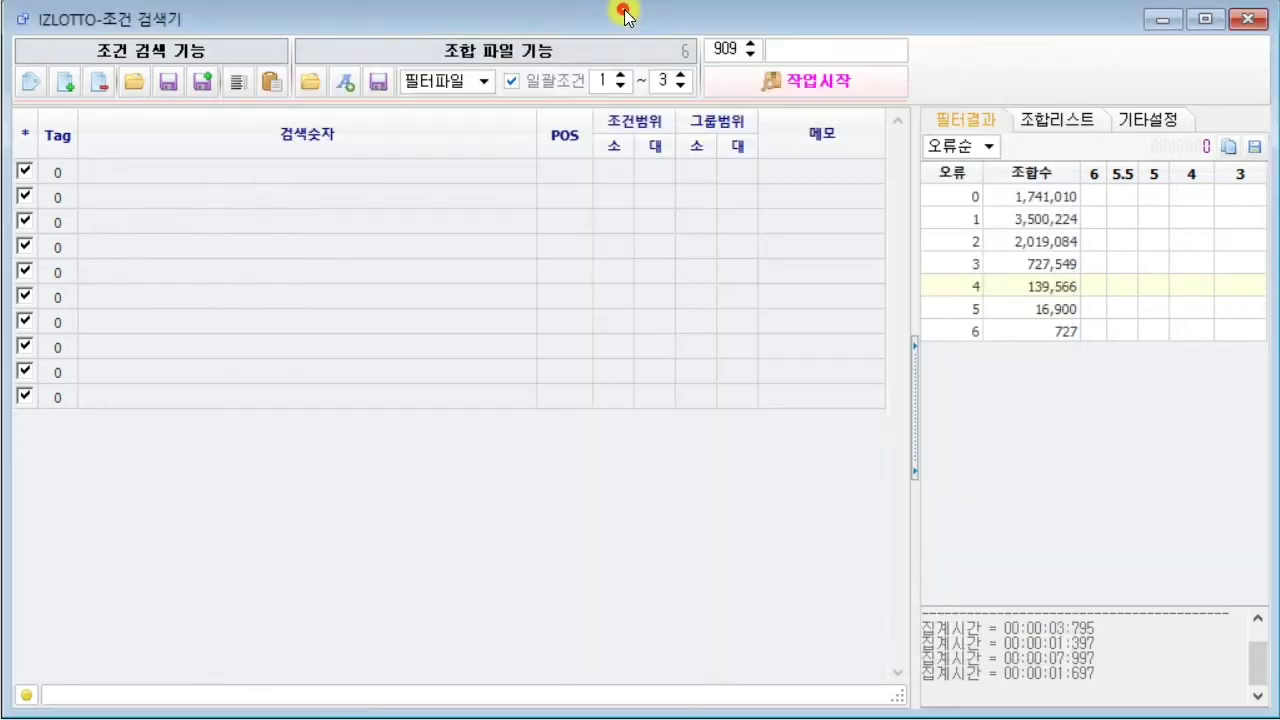
key("ctrl+alt+d")
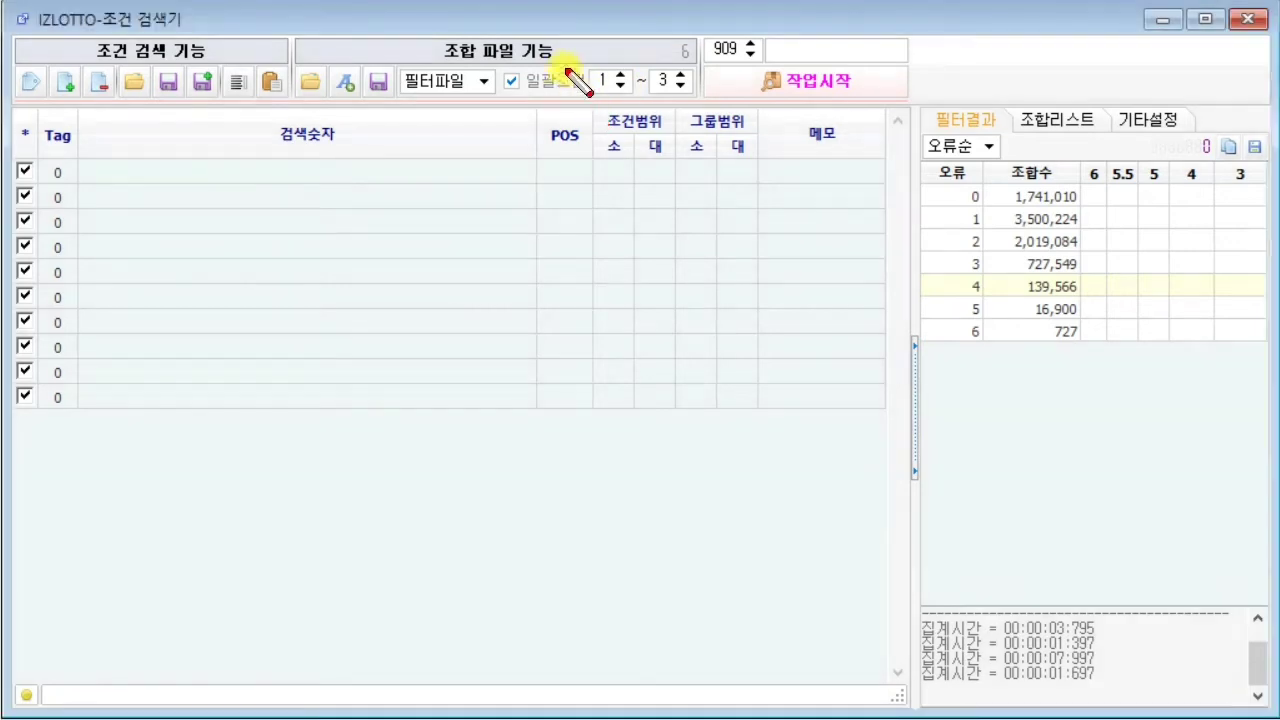
left_click_drag(553, 66, 701, 105)
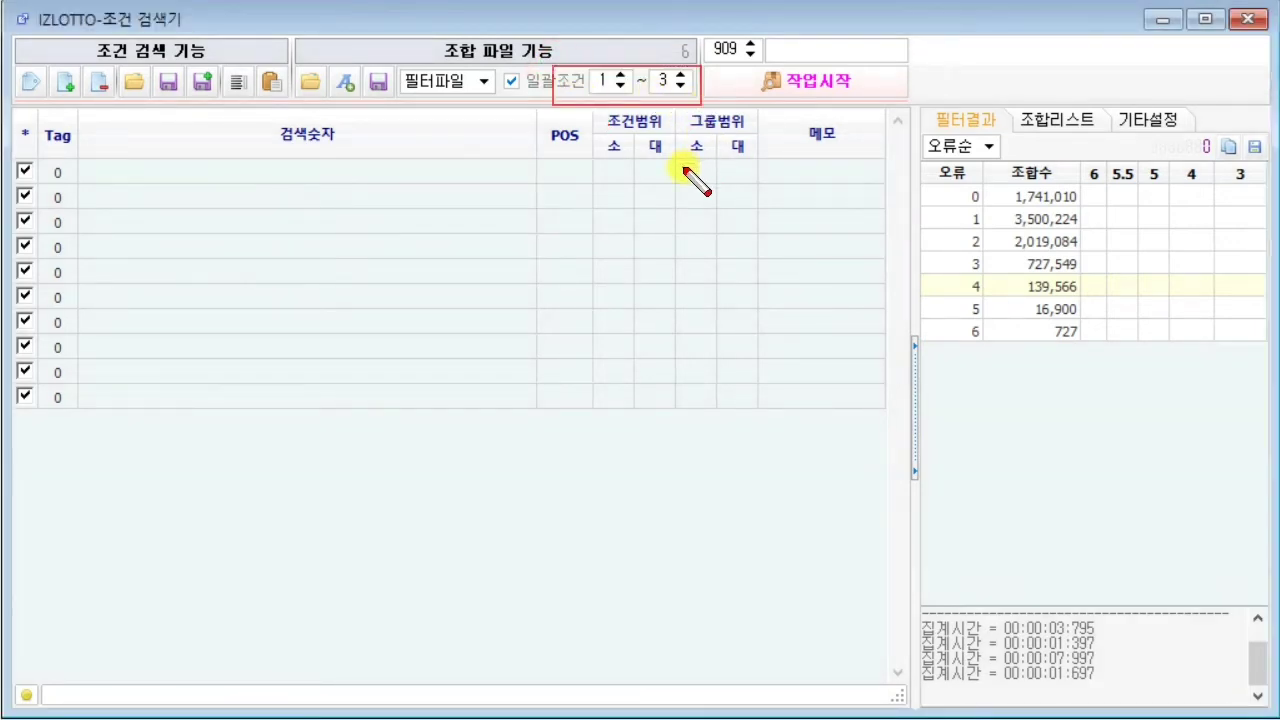
key("Escape")
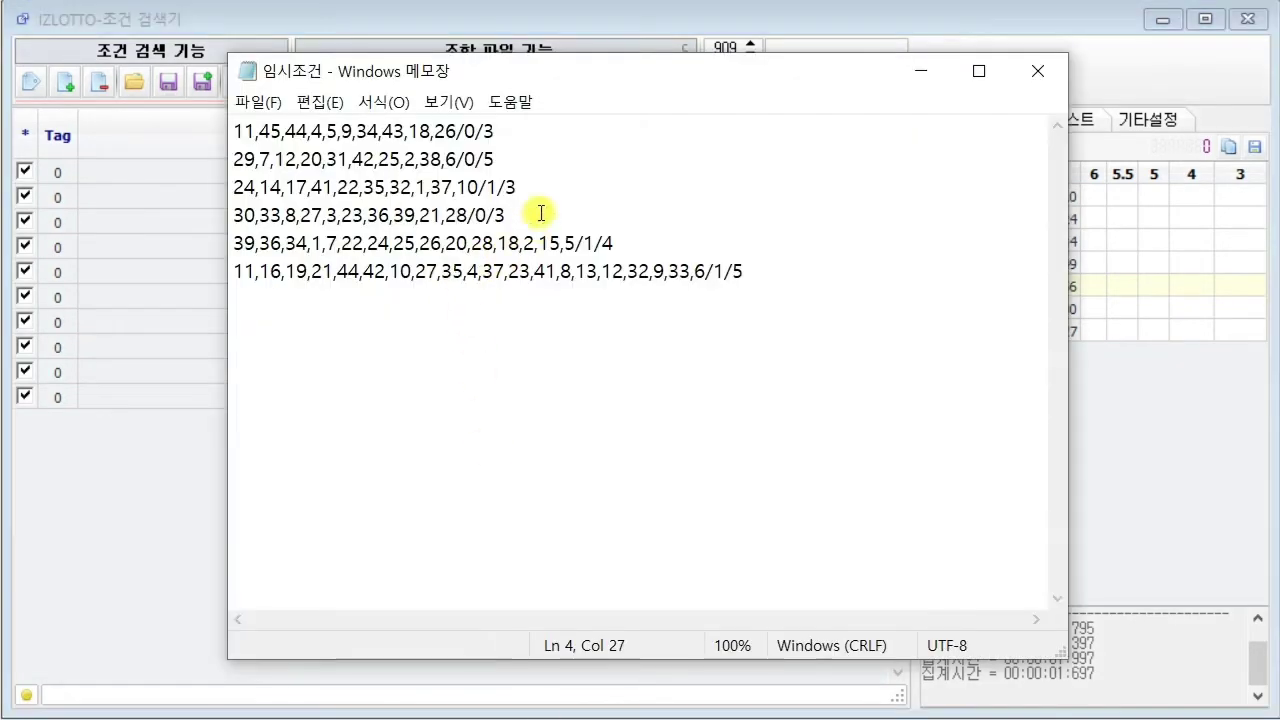
- Inspect the individual condition ranges at the line ends of 임시조건 once more and minimize Notepad
left_click_drag(523, 184, 460, 131)
left_click(523, 213)
left_click(626, 244)
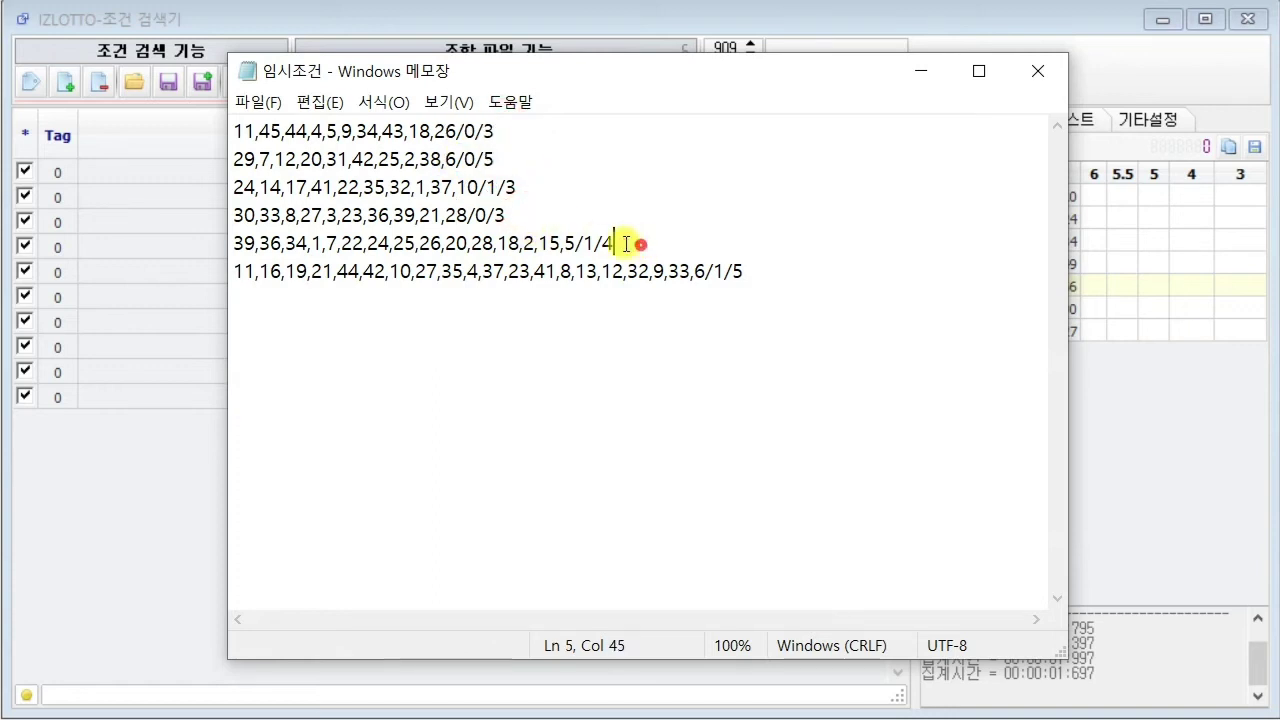
left_click_drag(626, 244, 566, 244)
left_click_drag(757, 271, 706, 280)
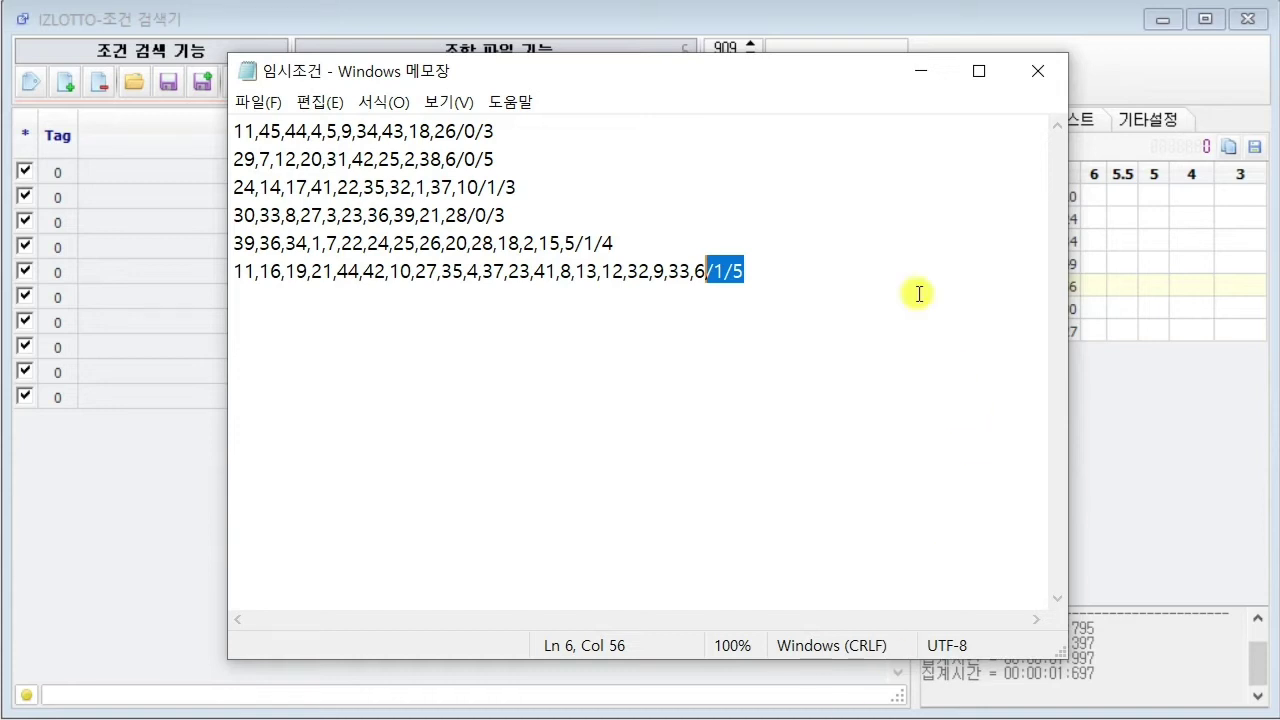
left_click(921, 71)
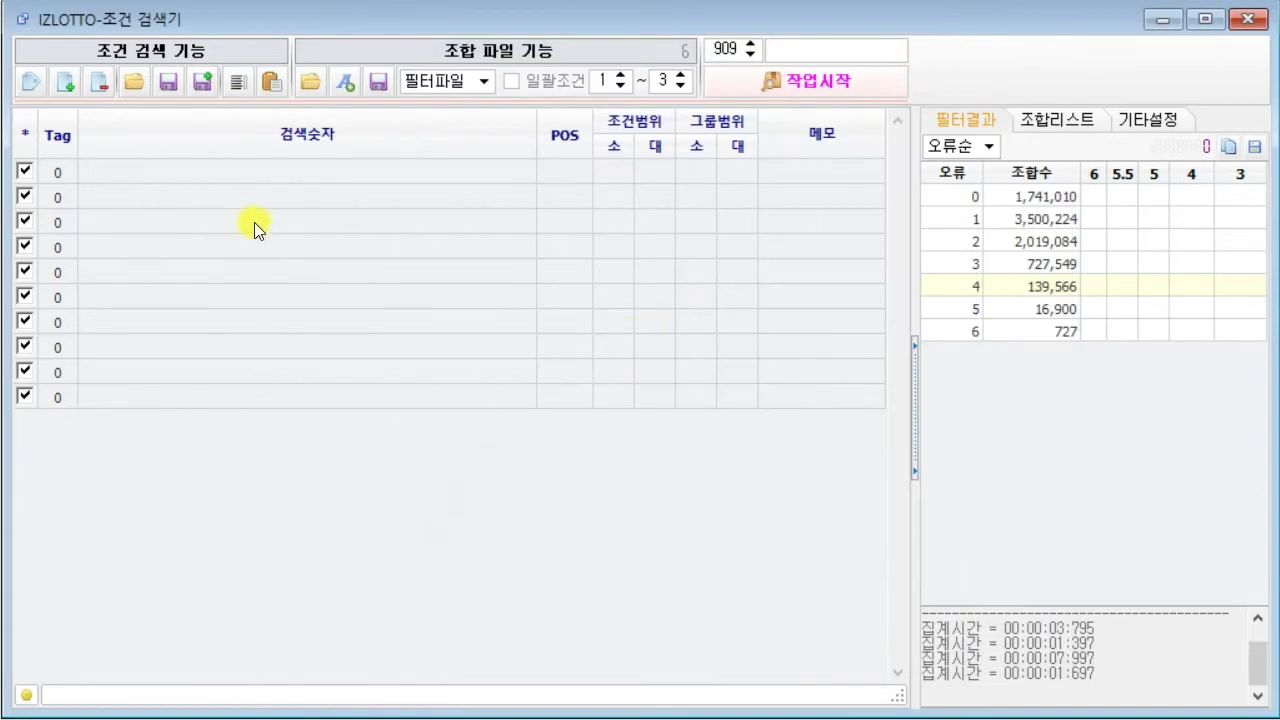
left_click_drag(67, 151, 818, 414)
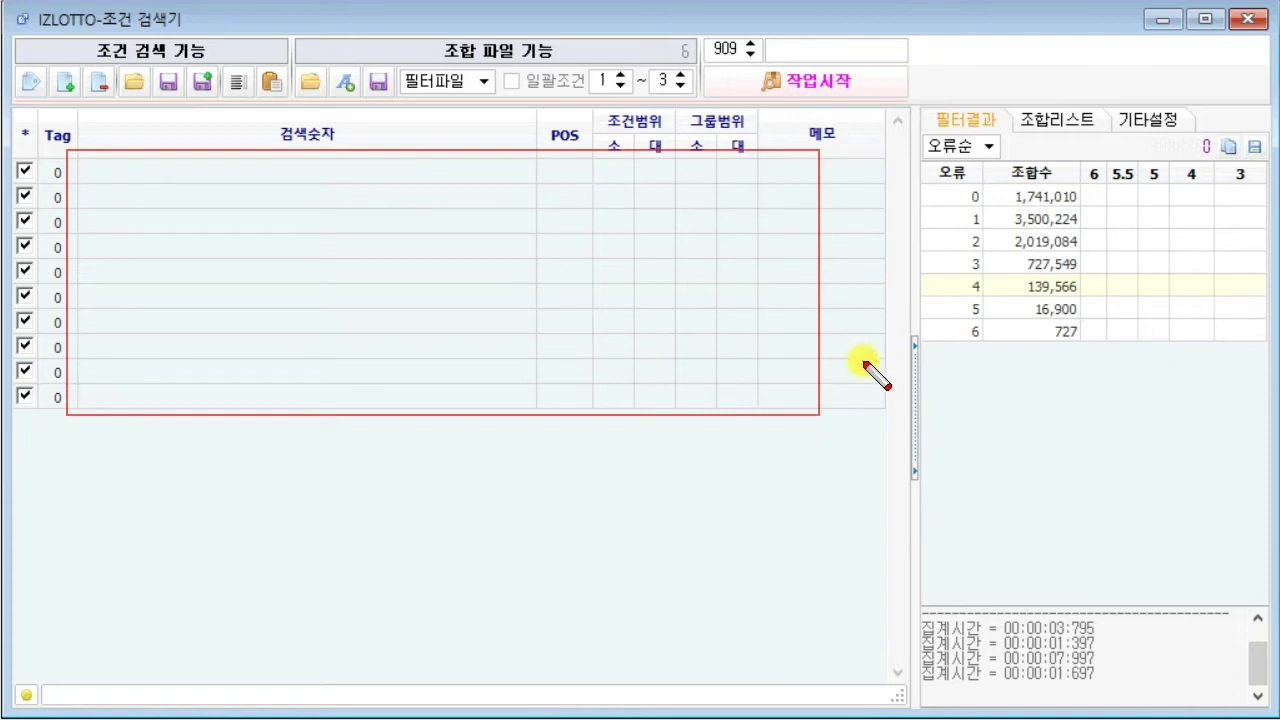
key("Escape")
key("ctrl+2")
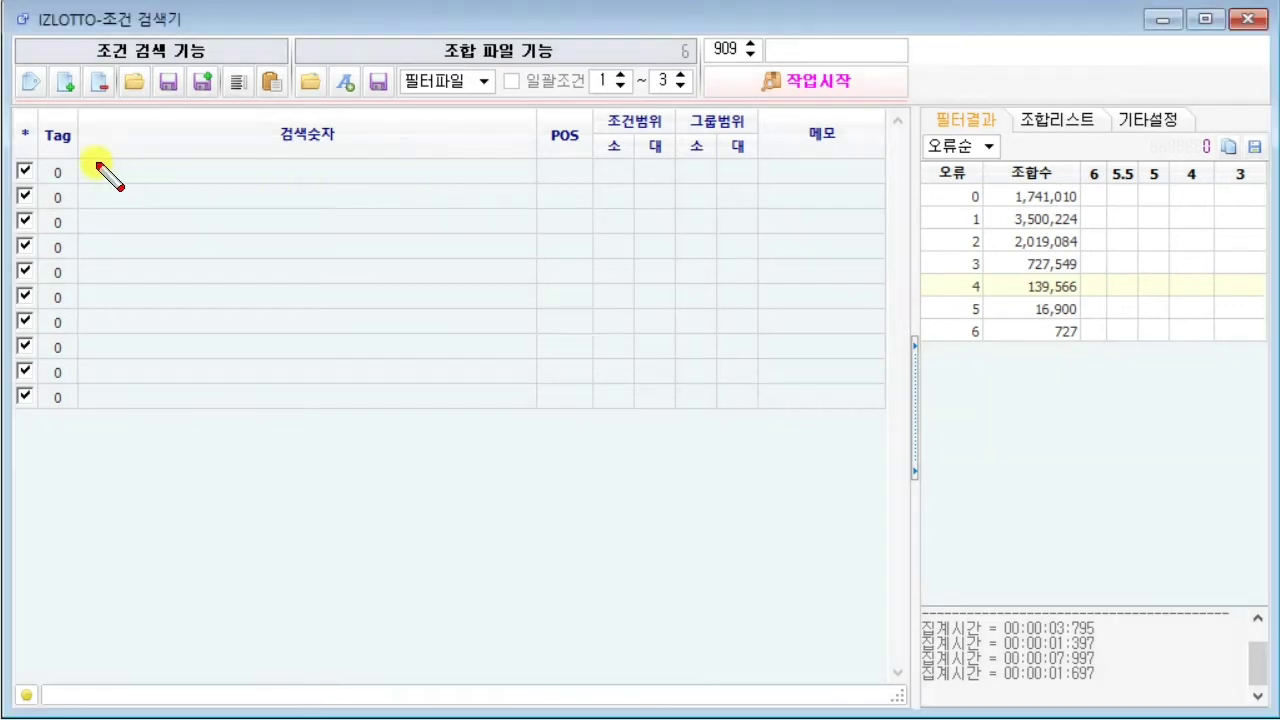
mouse_move(72, 163)
left_mouse_down()
mouse_move(558, 302)
mouse_move(736, 407)
mouse_move(812, 418)
left_mouse_up()
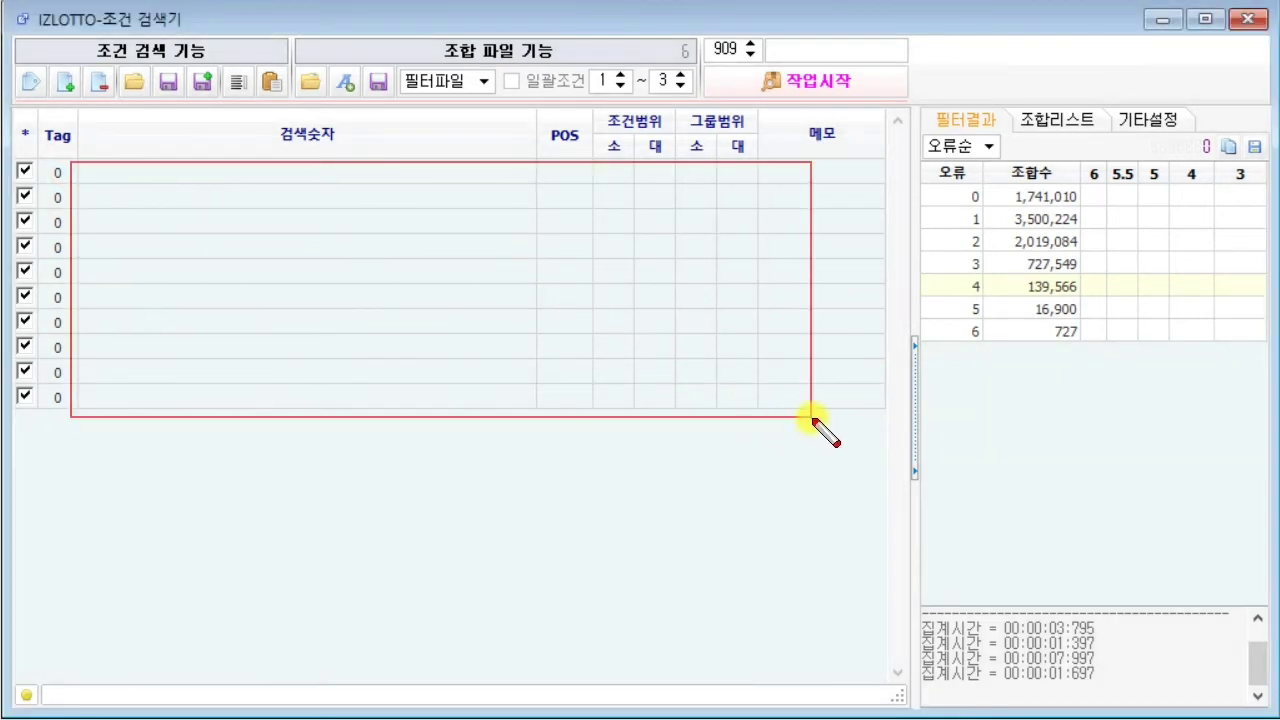
key("Escape")
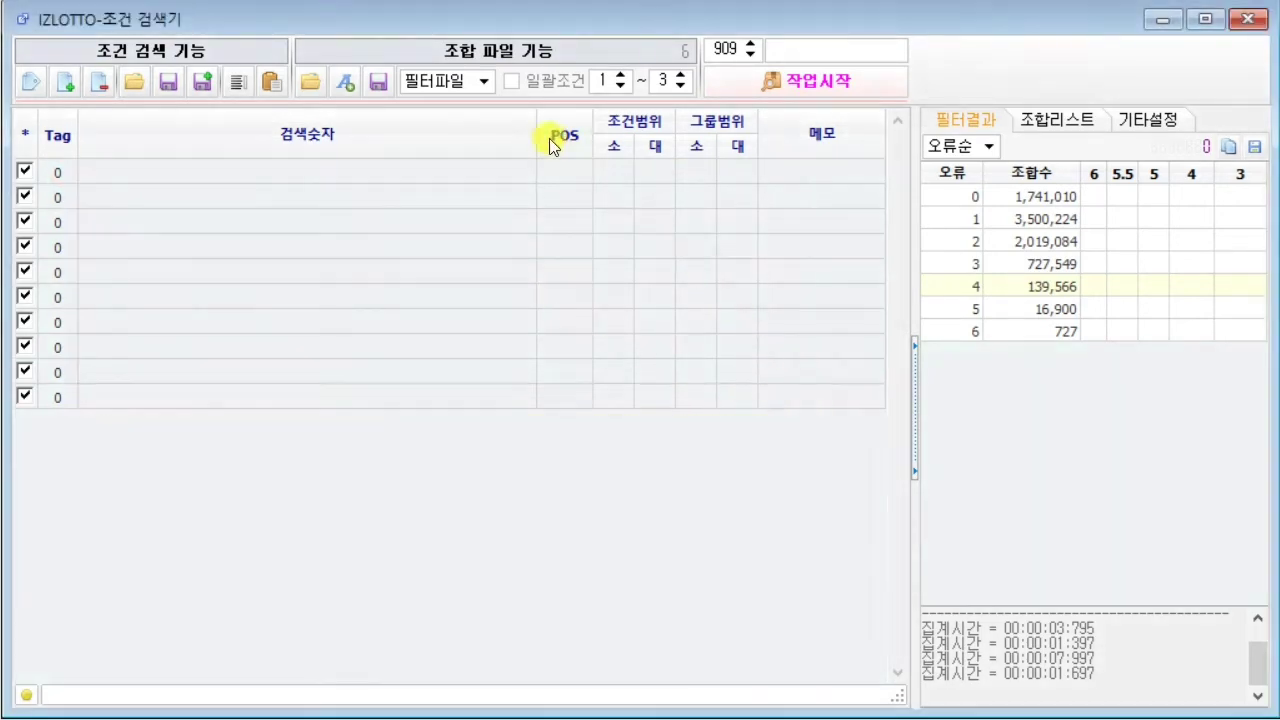
- Switch the combination file type to 조건파일 for the empty condition grid
left_click(481, 84)
left_click(465, 100)
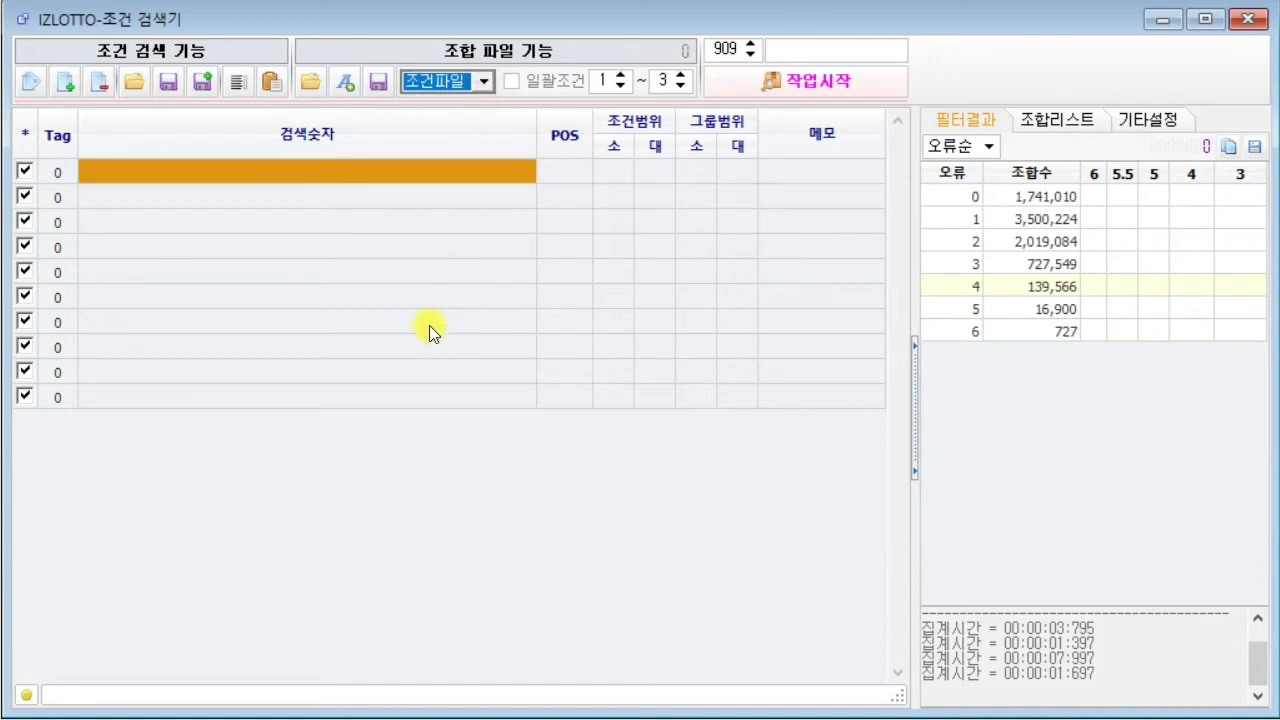
key("ctrl+2")
mouse_move(73, 156)
left_mouse_down()
mouse_move(771, 366)
mouse_move(853, 421)
left_mouse_up()
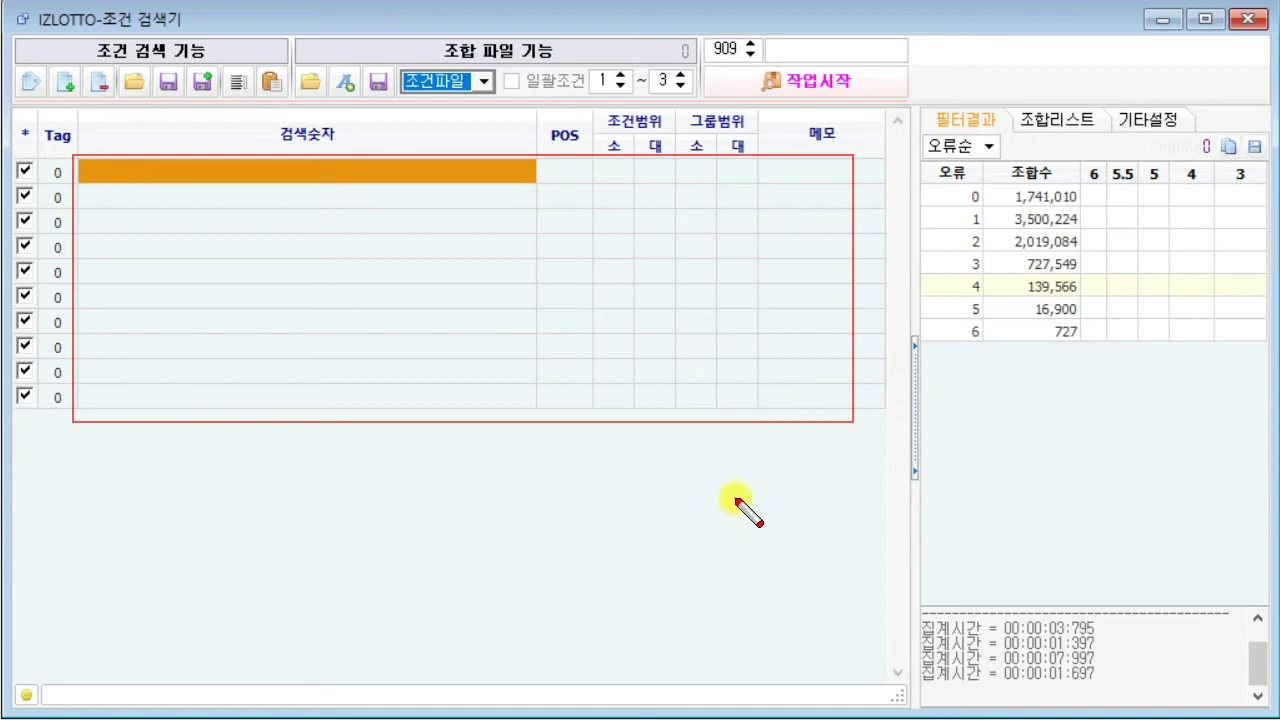
key("Escape")
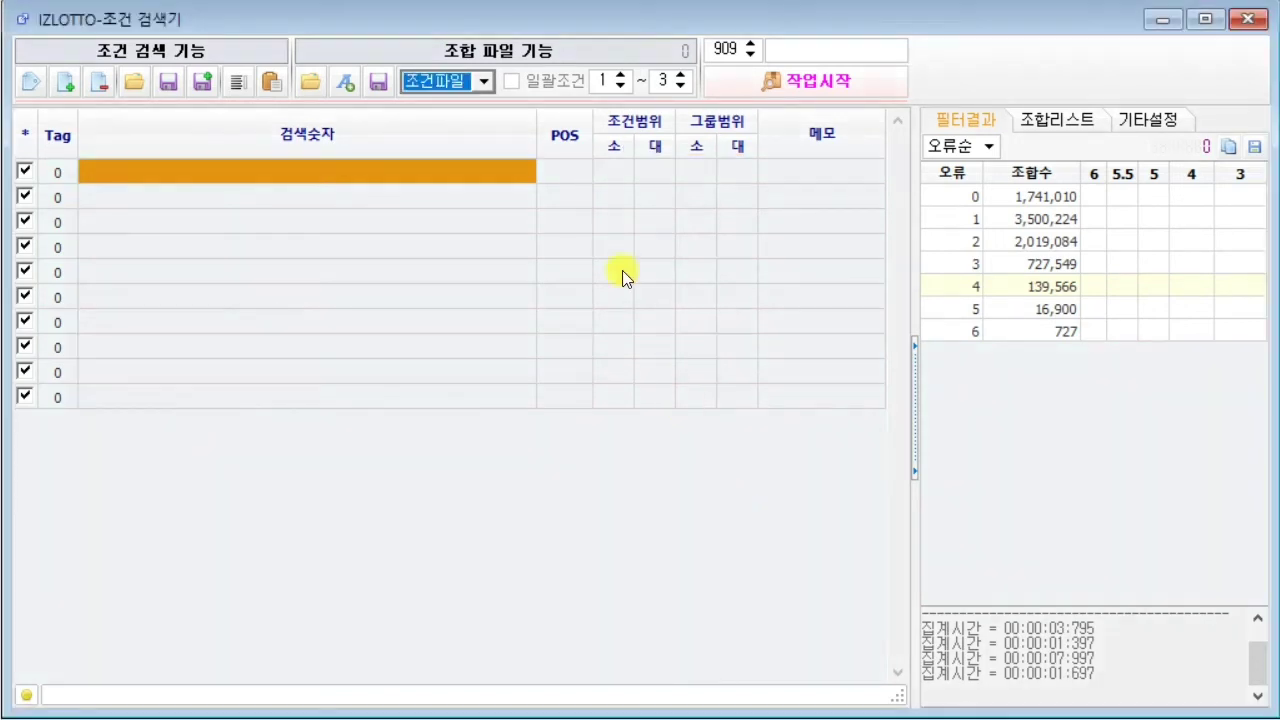
- Set the combination file type to 필터파일 and load the 임시조건 text file from the 조검검색강의#6 folder
left_click(483, 88)
left_click(449, 117)
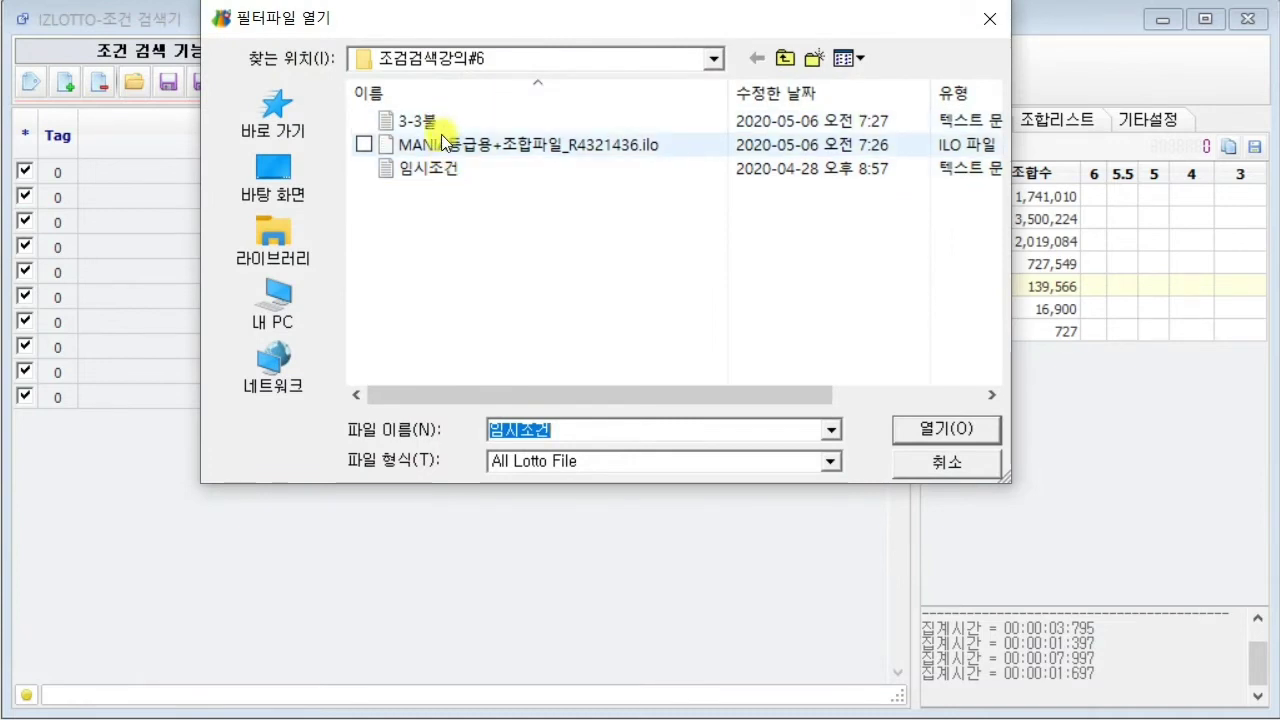
double_click(440, 174)
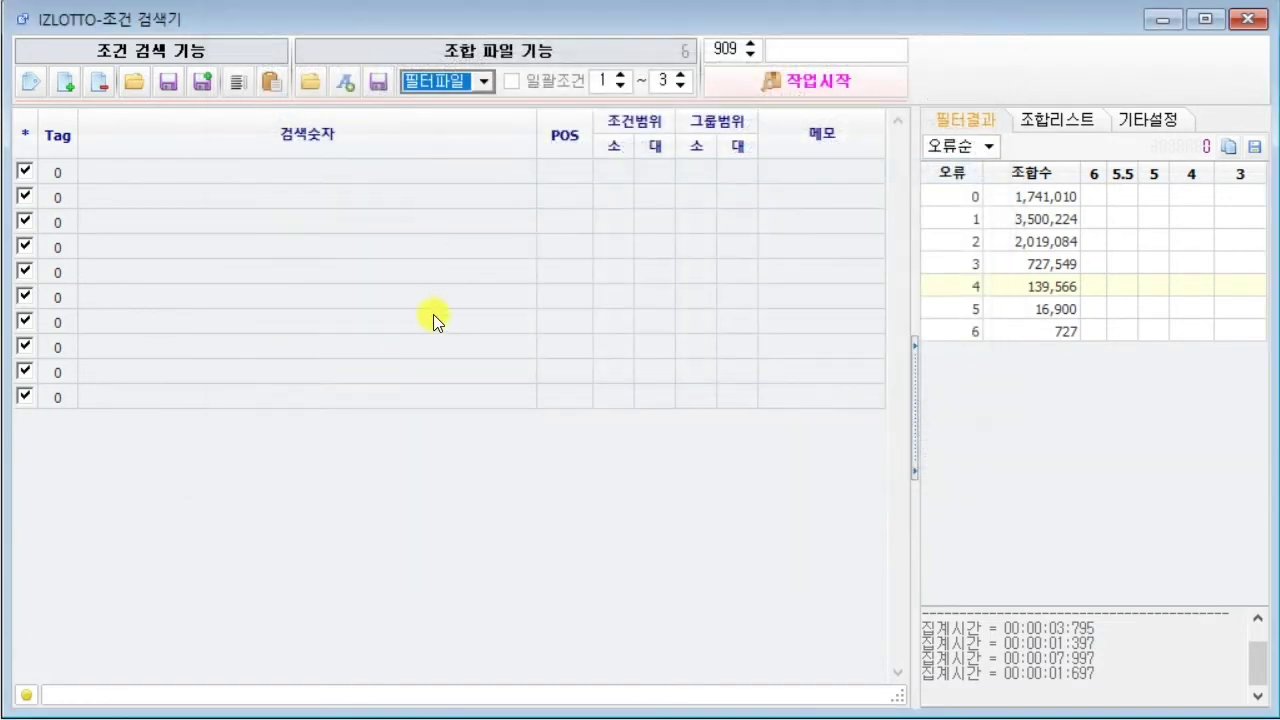
left_click_drag(656, 22, 703, 69)
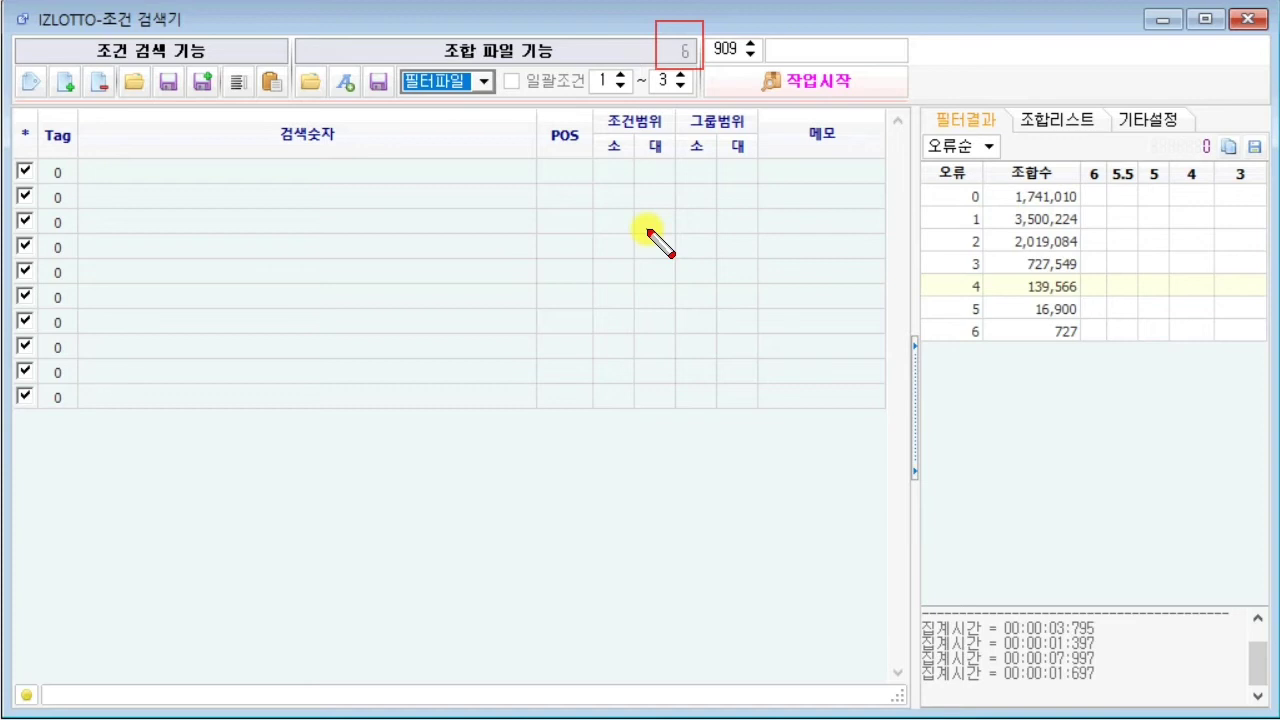
key("Escape")
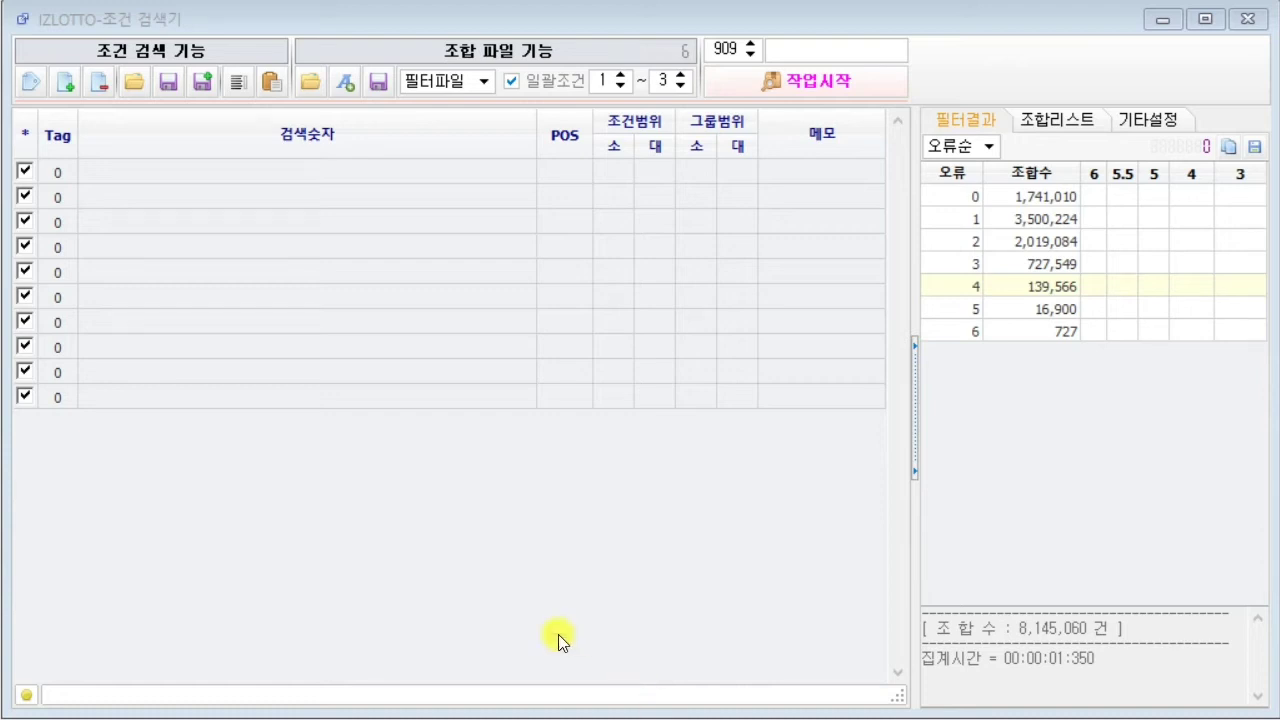
- Load the condition file 강의조건식.con from 새 폴더 into the condition grid
left_click(141, 88)
left_click(783, 62)
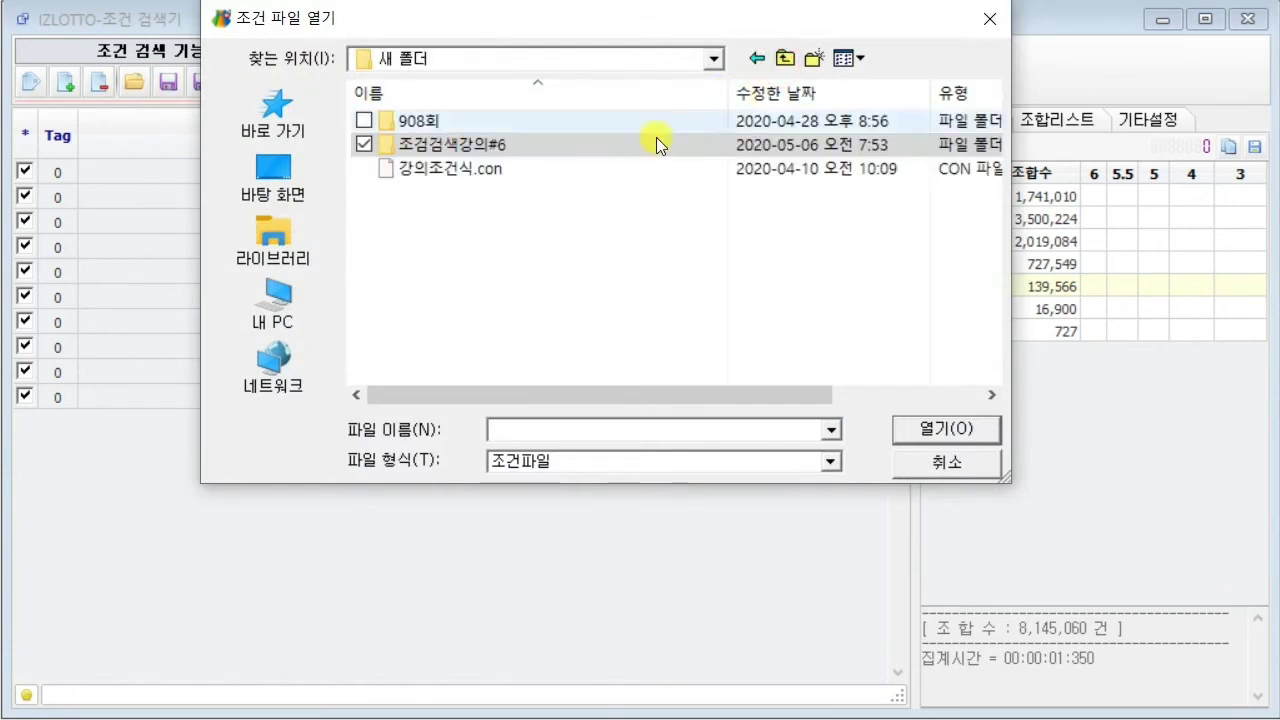
double_click(537, 175)
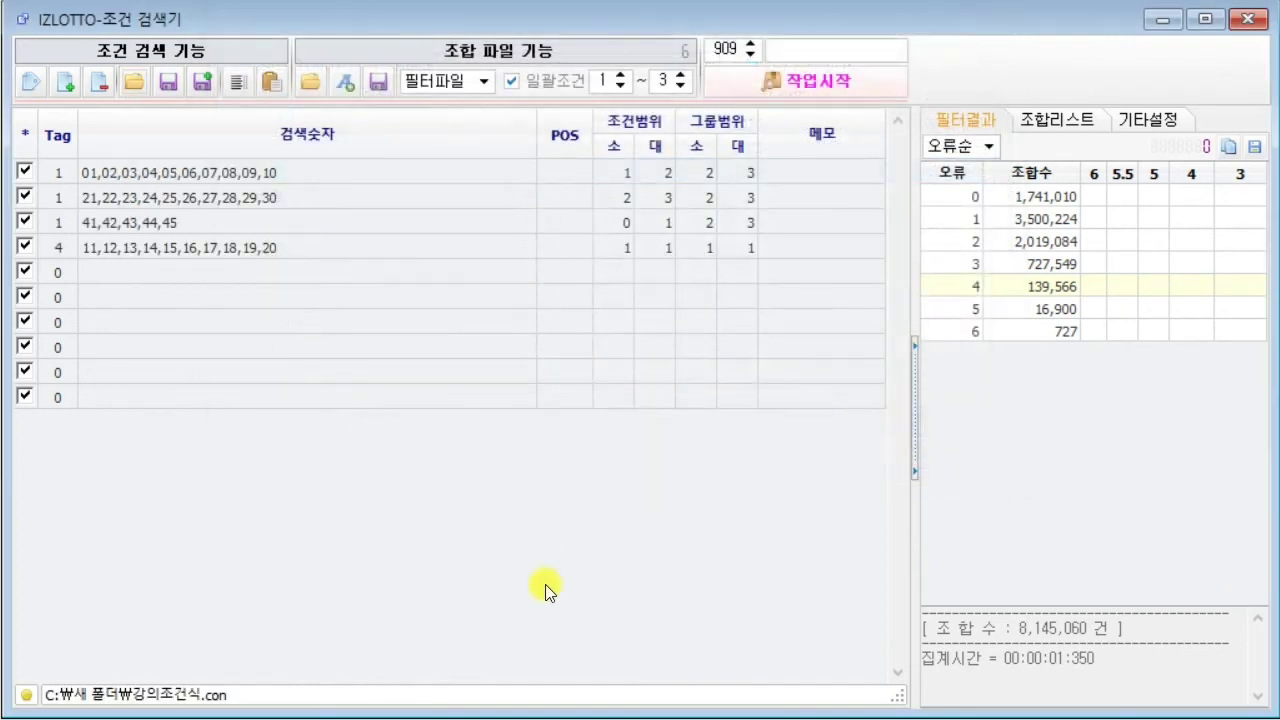
- Disable the batch condition (일괄조건), switch the combination file type to 조건파일, and run the job
left_click(511, 80)
left_click(466, 87)
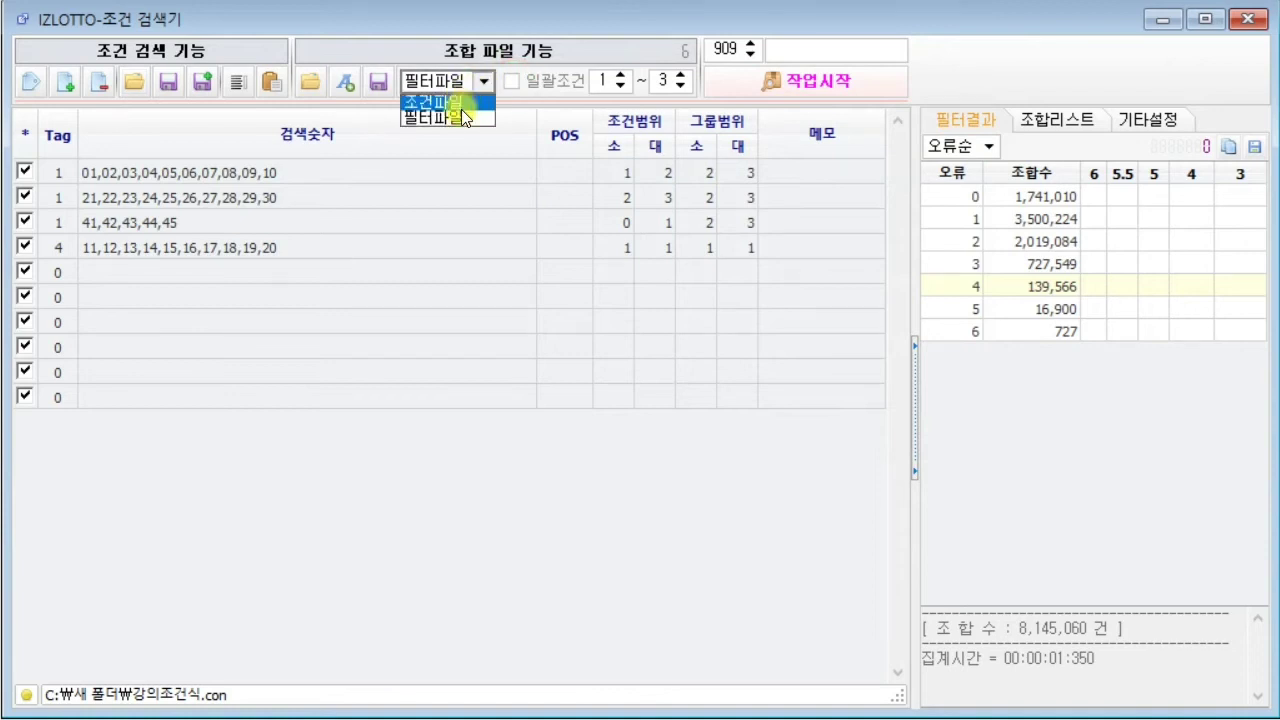
left_click(465, 103)
left_click(742, 85)
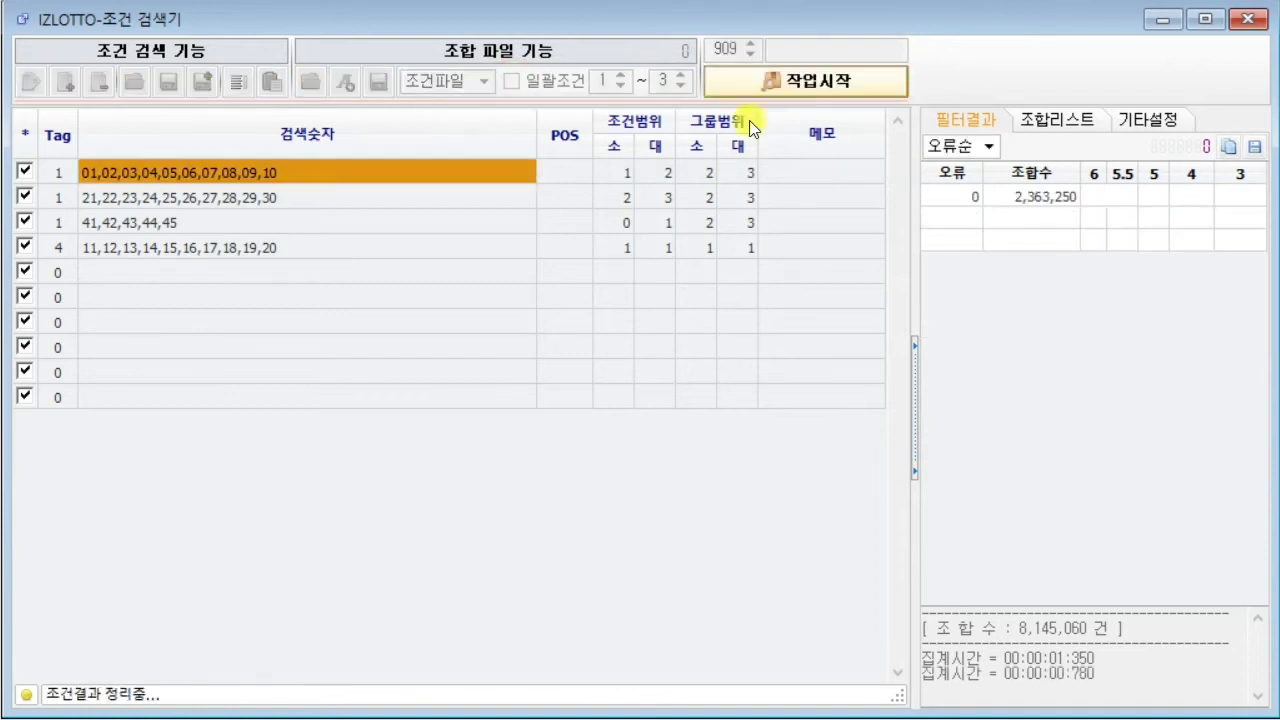
- Review the three Tag 1 conditions as one group and the Tag 4 condition as another in the condition grid
left_click(1051, 675)
left_click(1090, 348)
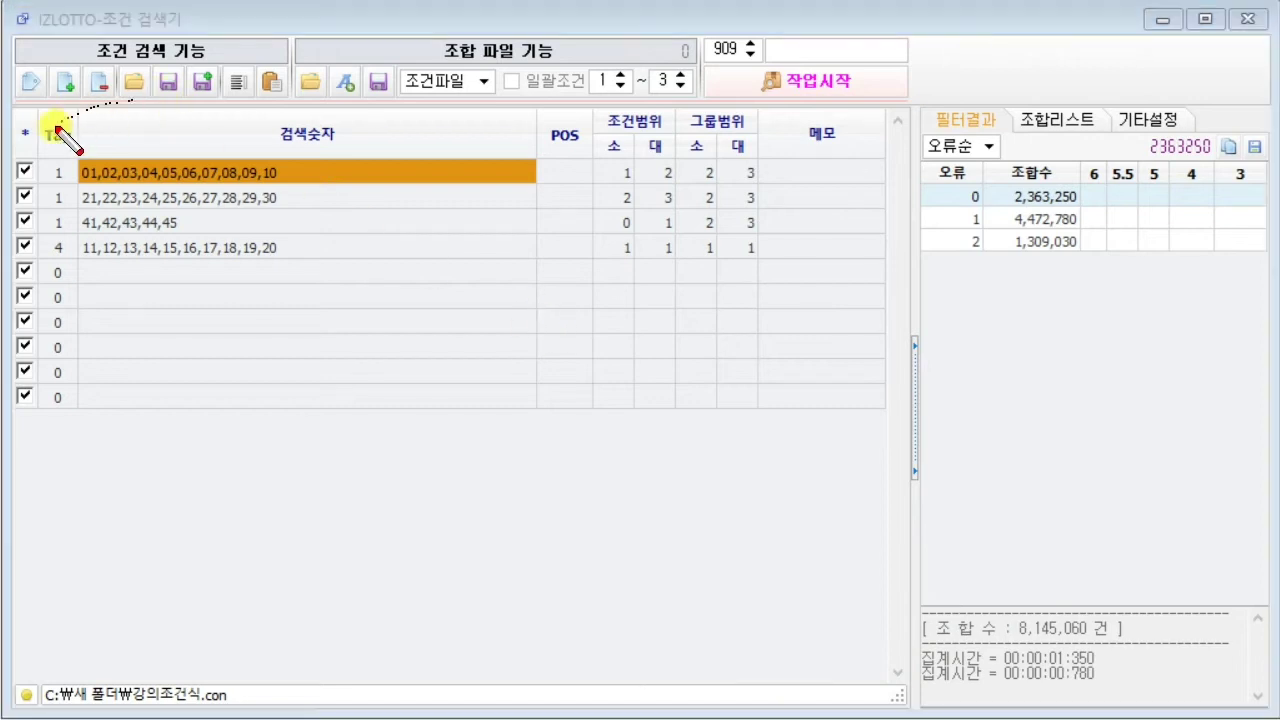
mouse_move(752, 236)
left_mouse_down()
mouse_move(650, 246)
mouse_move(140, 228)
mouse_move(38, 240)
left_mouse_up()
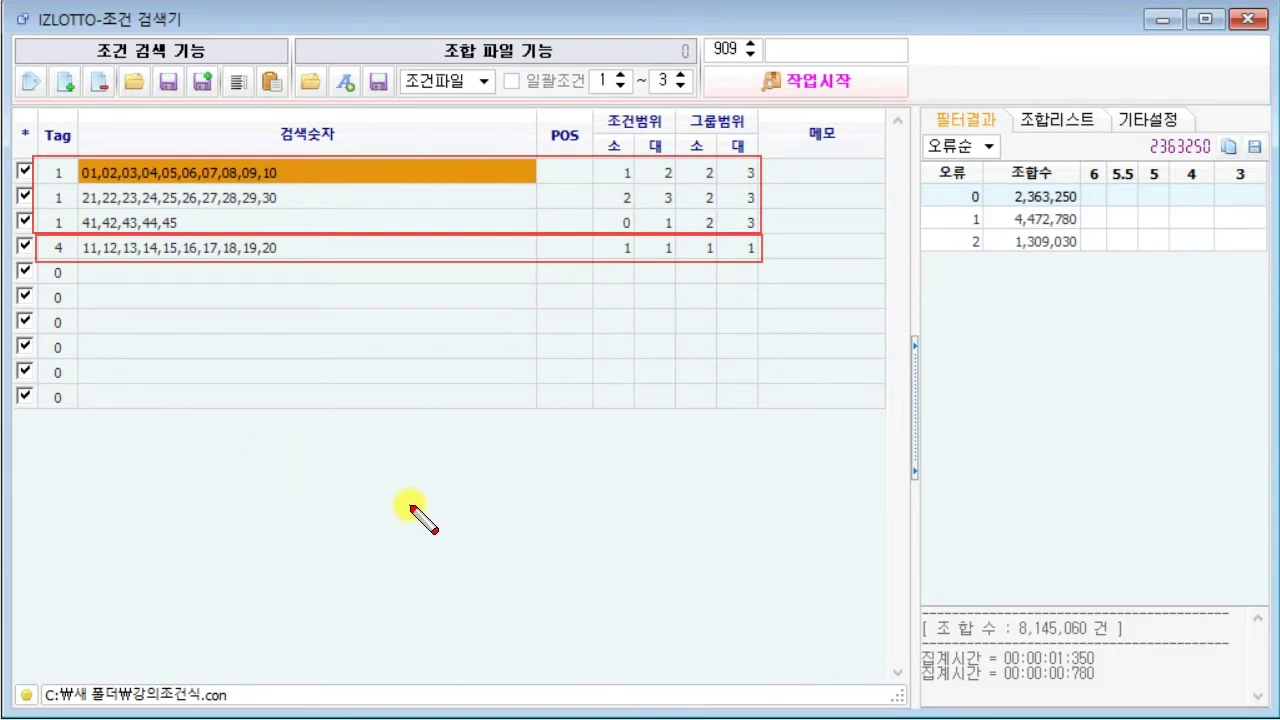
key("Escape")
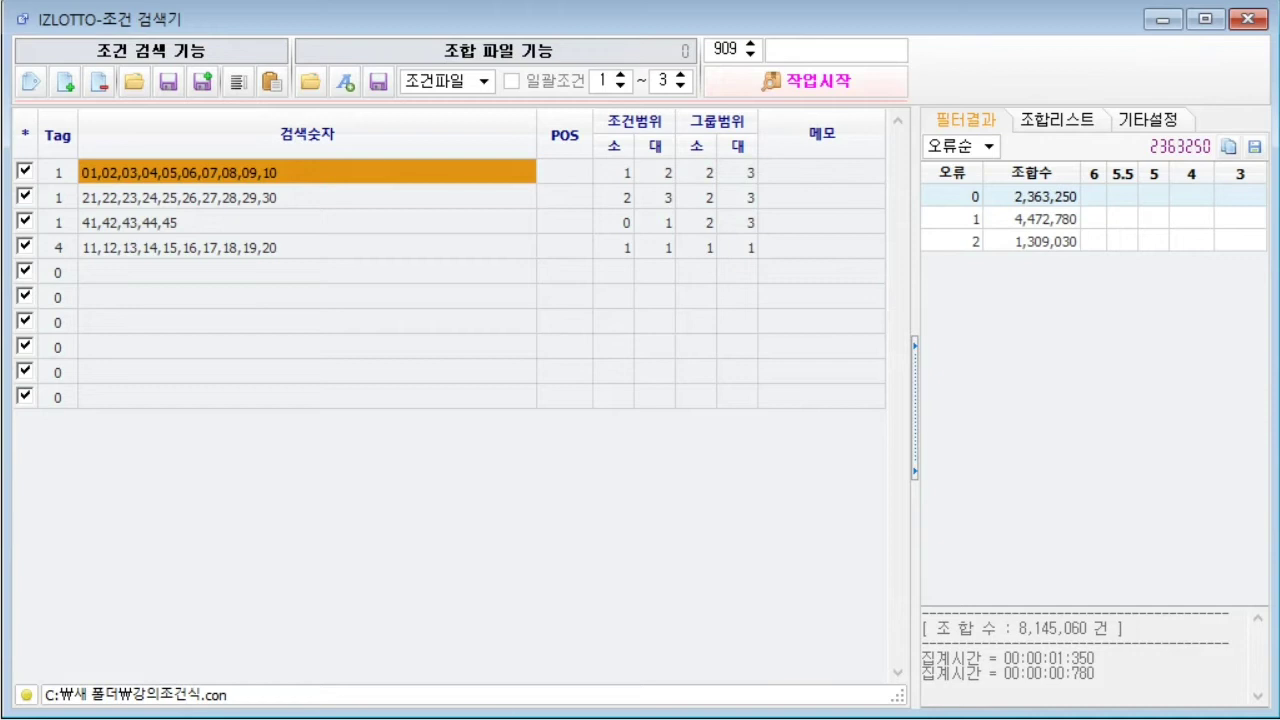
- Copy the first condition's numbers 01 to 10 into a blank Notepad document and append its condition range as /1/2
left_click(296, 180)
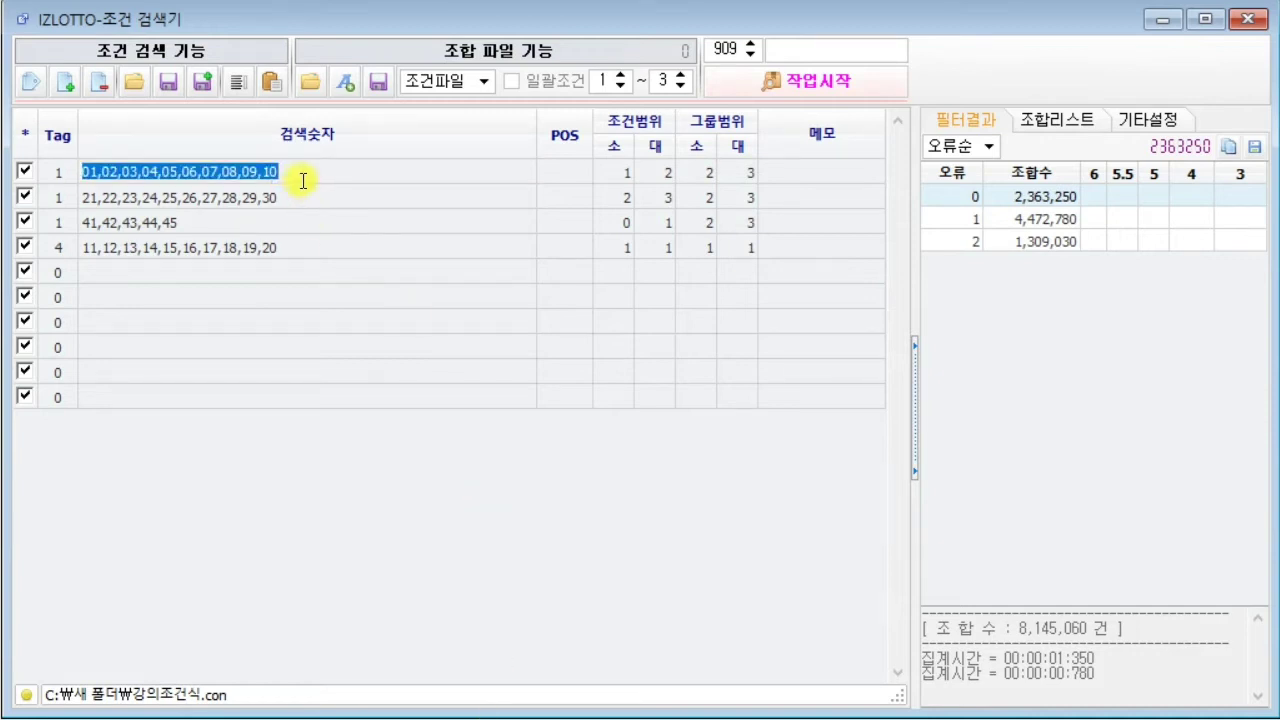
key("ctrl+c")
key("alt+Tab")
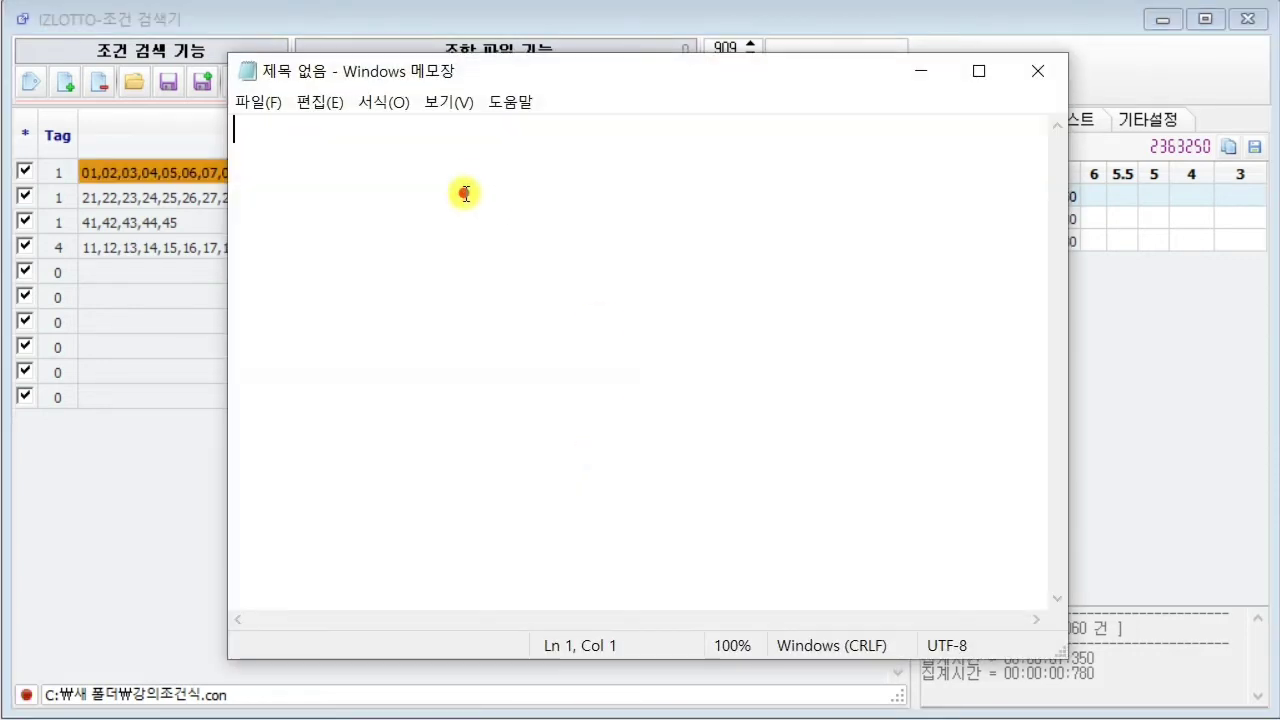
key("ctrl+v")
left_click_drag(565, 92, 672, 253)
type("/")
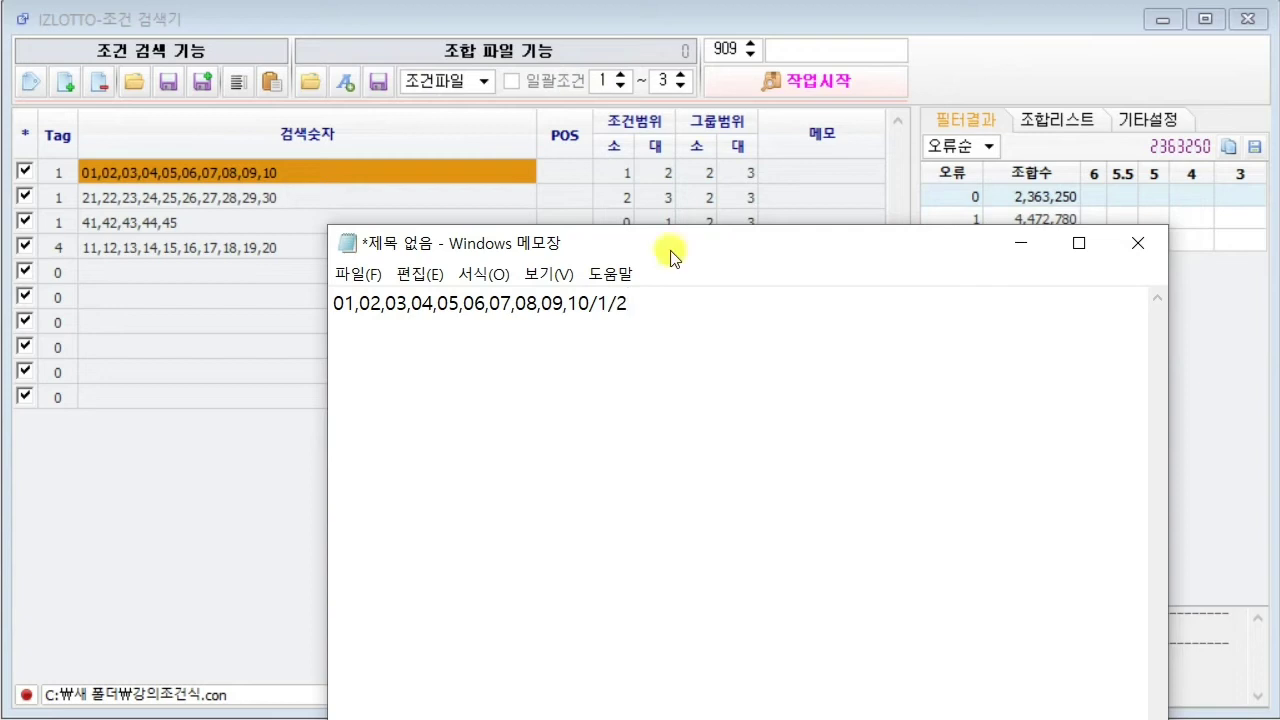
key("alt+Tab")
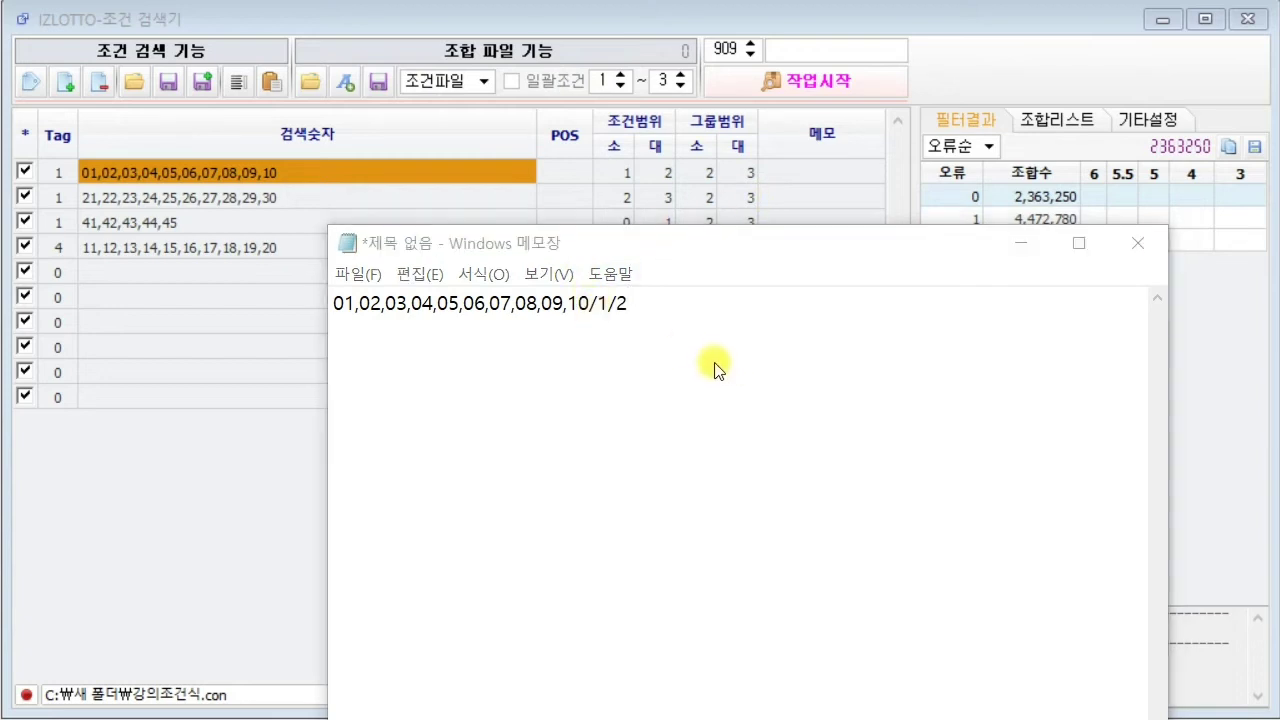
- Save the Notepad document as 그룹1-1 in the 908회 folder and close it
key("ctrl+s")
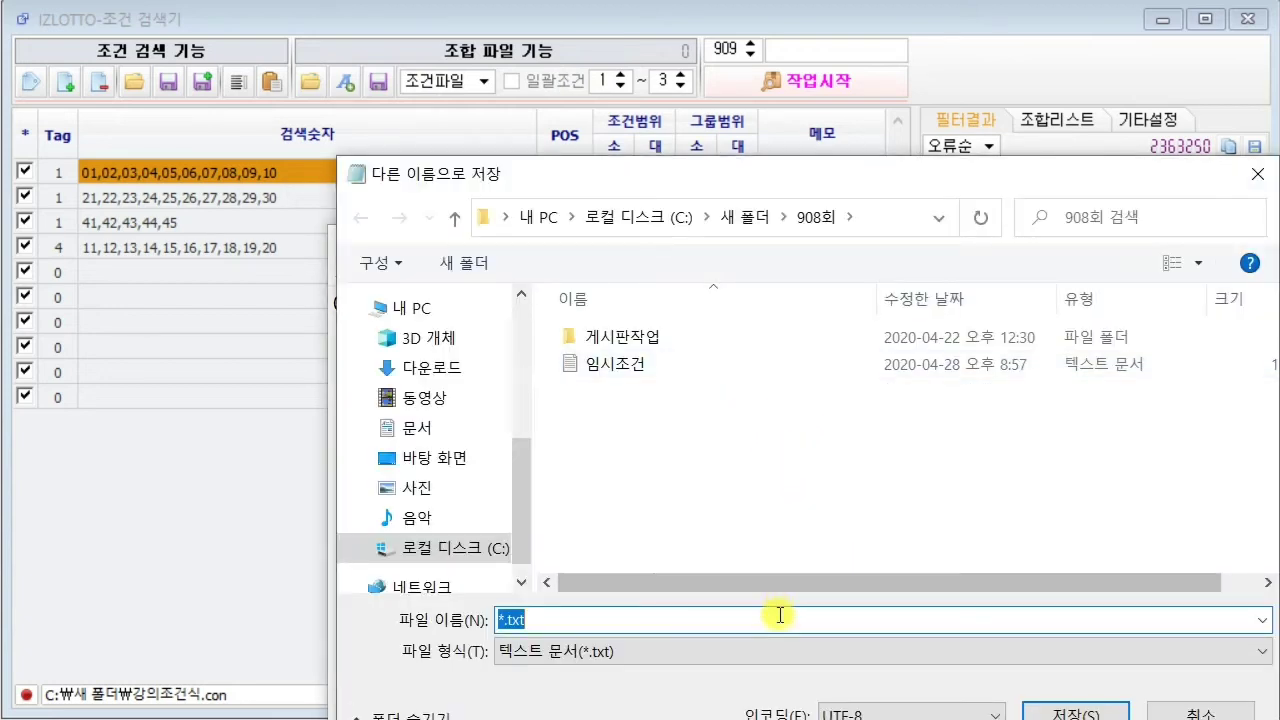
left_click(780, 617)
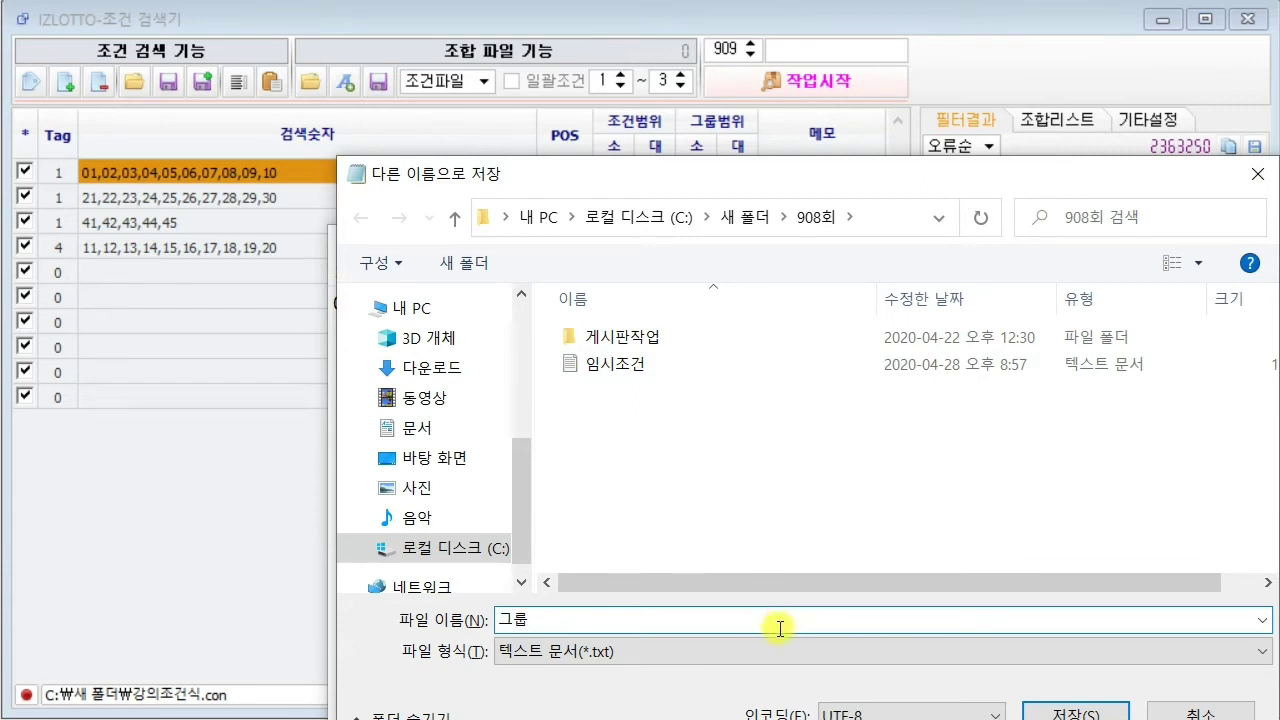
key("Return")
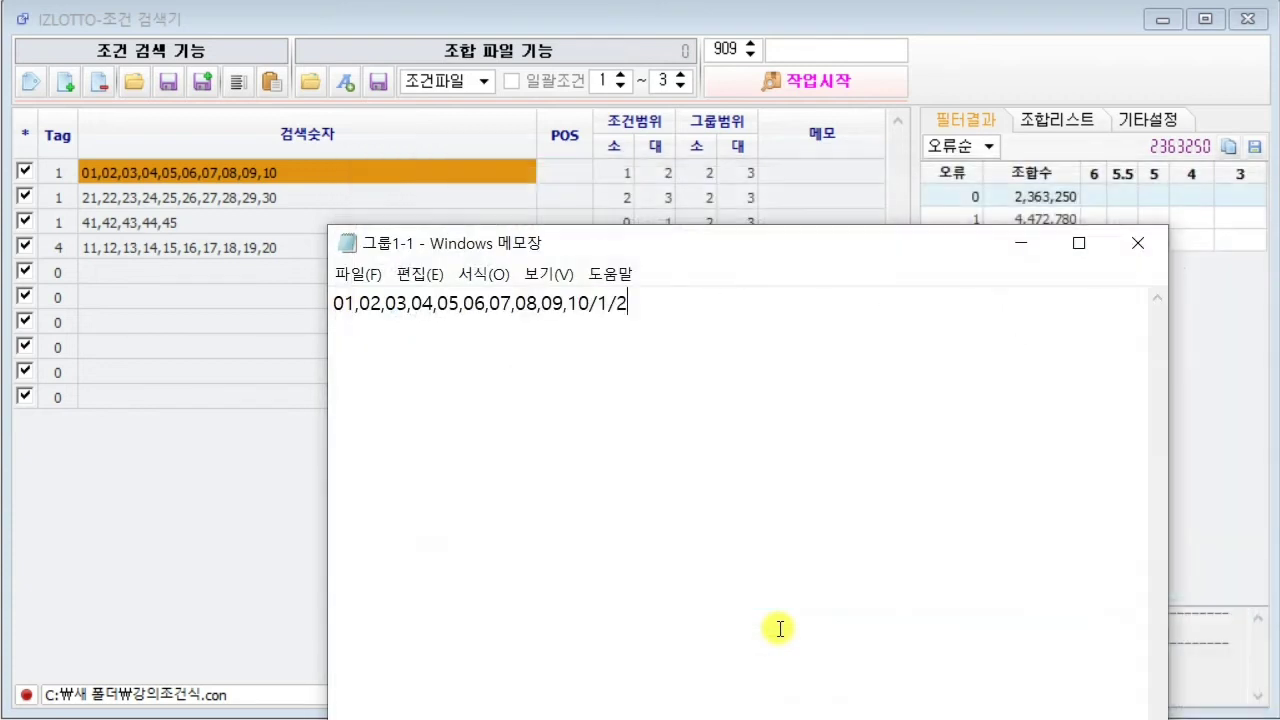
left_click(1138, 243)
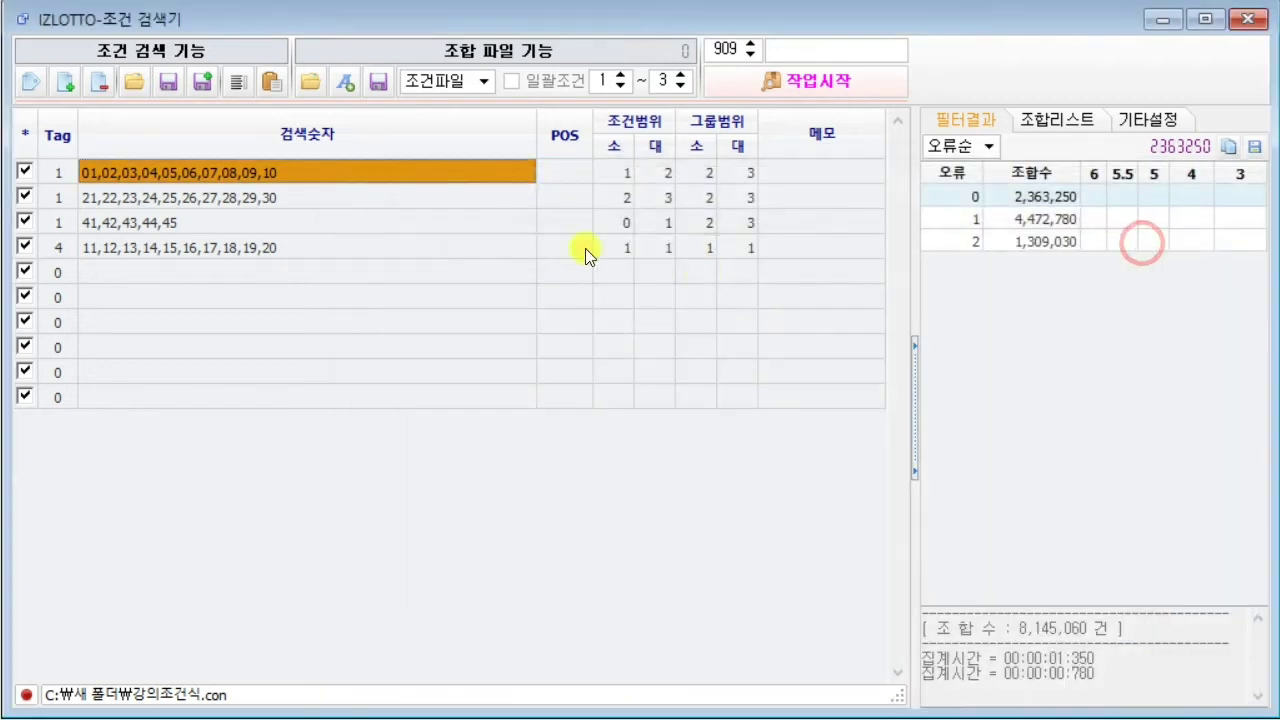
- Copy the second condition's numbers 21 to 30 into a blank Notepad document and append its condition range as /2/3
left_click(397, 194)
left_click(383, 203)
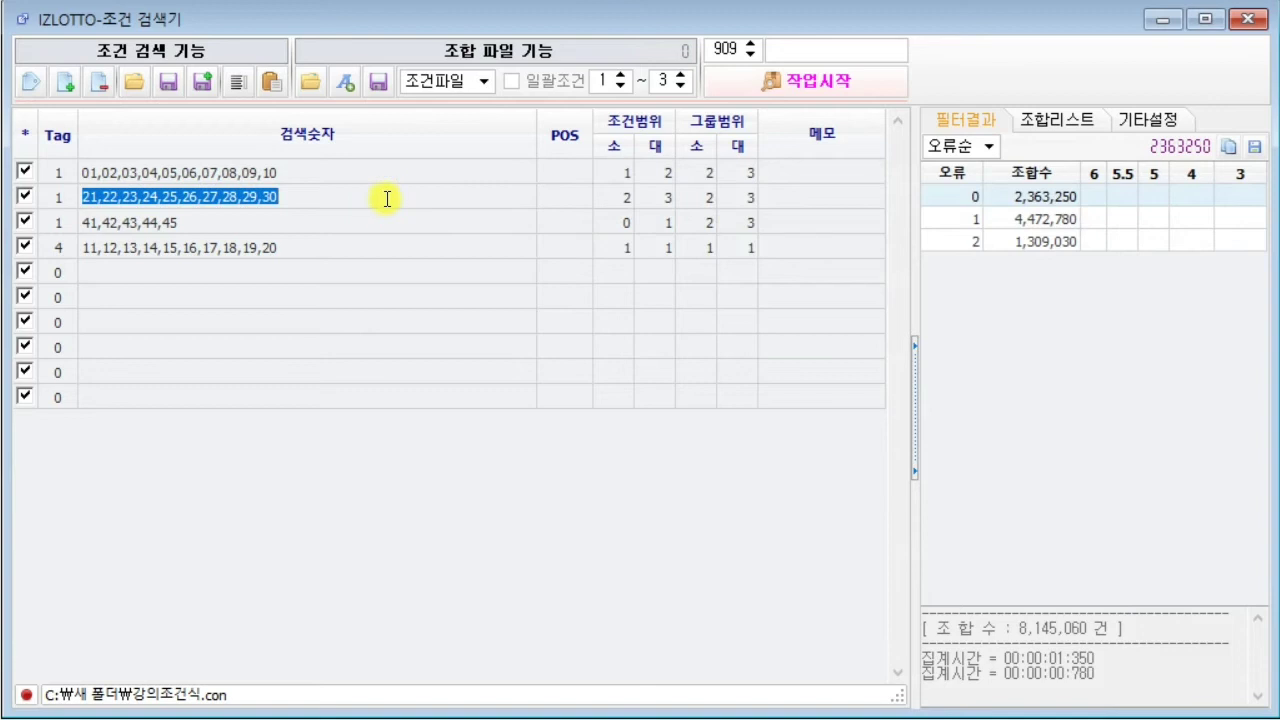
key("ctrl+c")
left_click(713, 364)
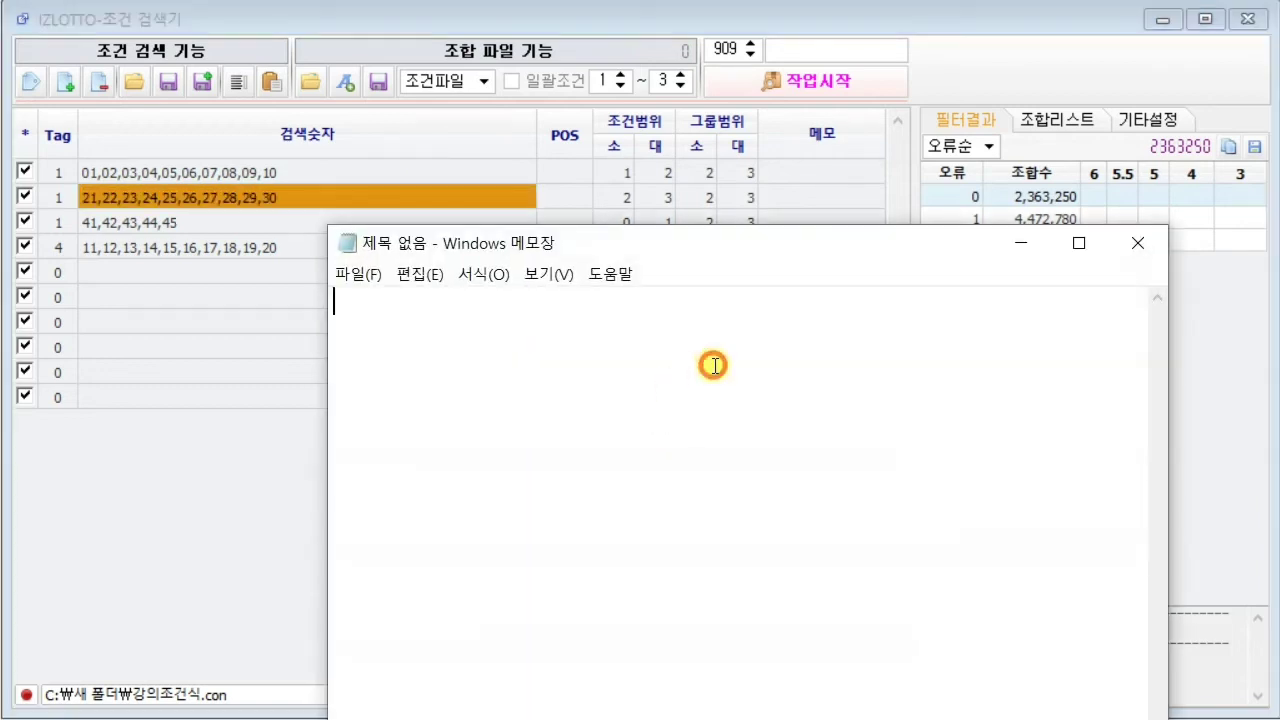
key("ctrl+v")
type("/2")
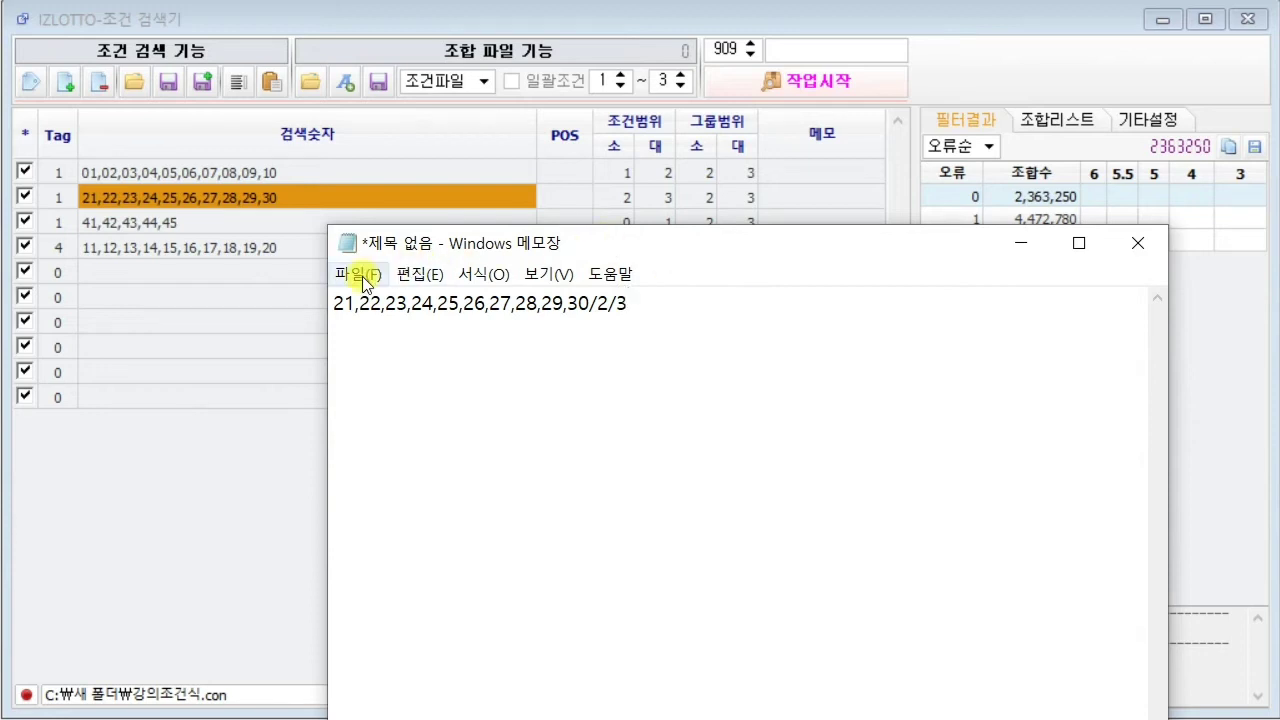
type("/3")
- Save the second document as 그룹1-2 in the 908회 folder, basing the name on 그룹1-1, and close it
key("ctrl+s")
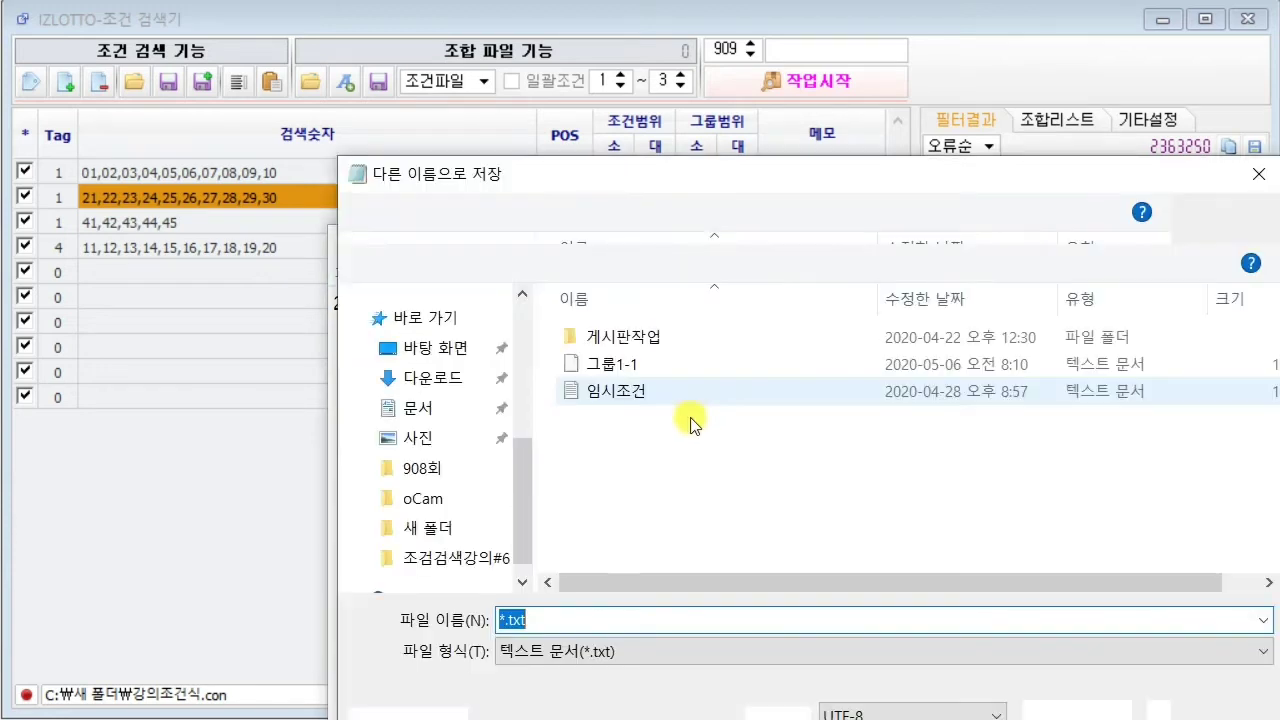
left_click(657, 366)
double_click(580, 617)
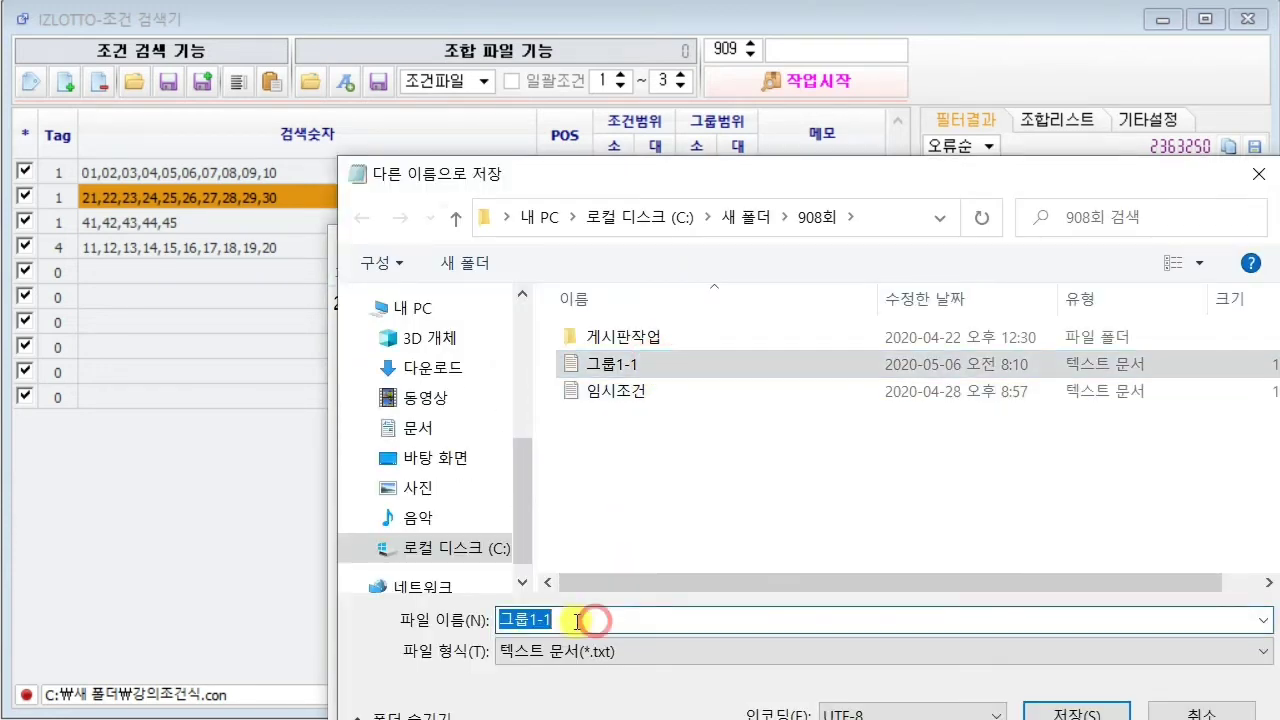
left_click(545, 618)
key("BackSpace")
type("2")
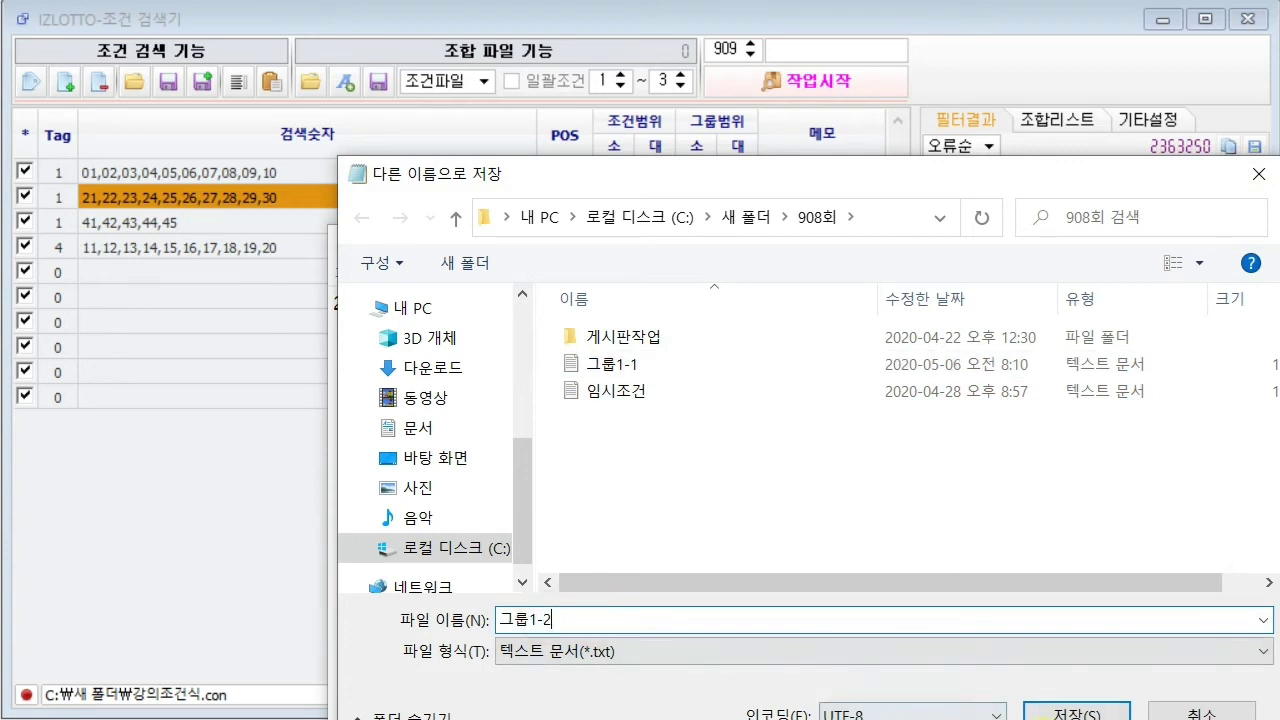
left_click(1078, 715)
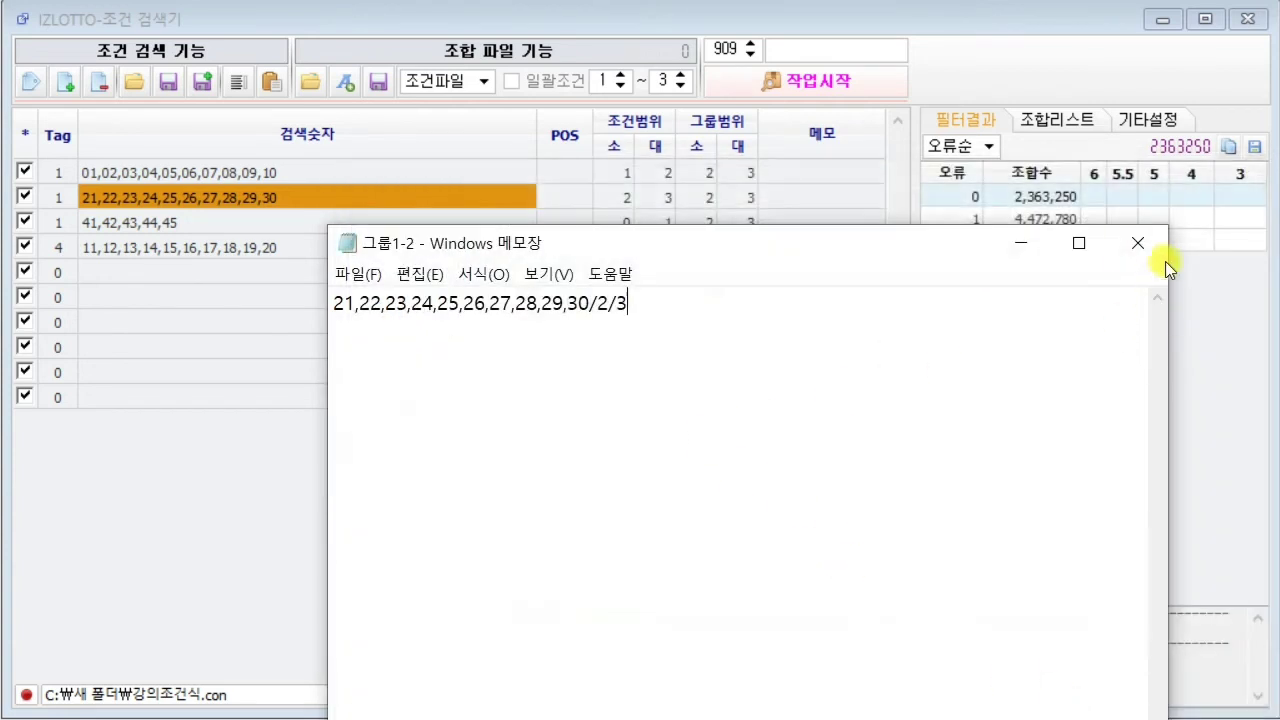
left_click(1134, 241)
- Copy the third condition's numbers 41 to 45 into a blank Notepad document and append its condition range as /0/1
left_click(428, 232)
left_click(434, 222)
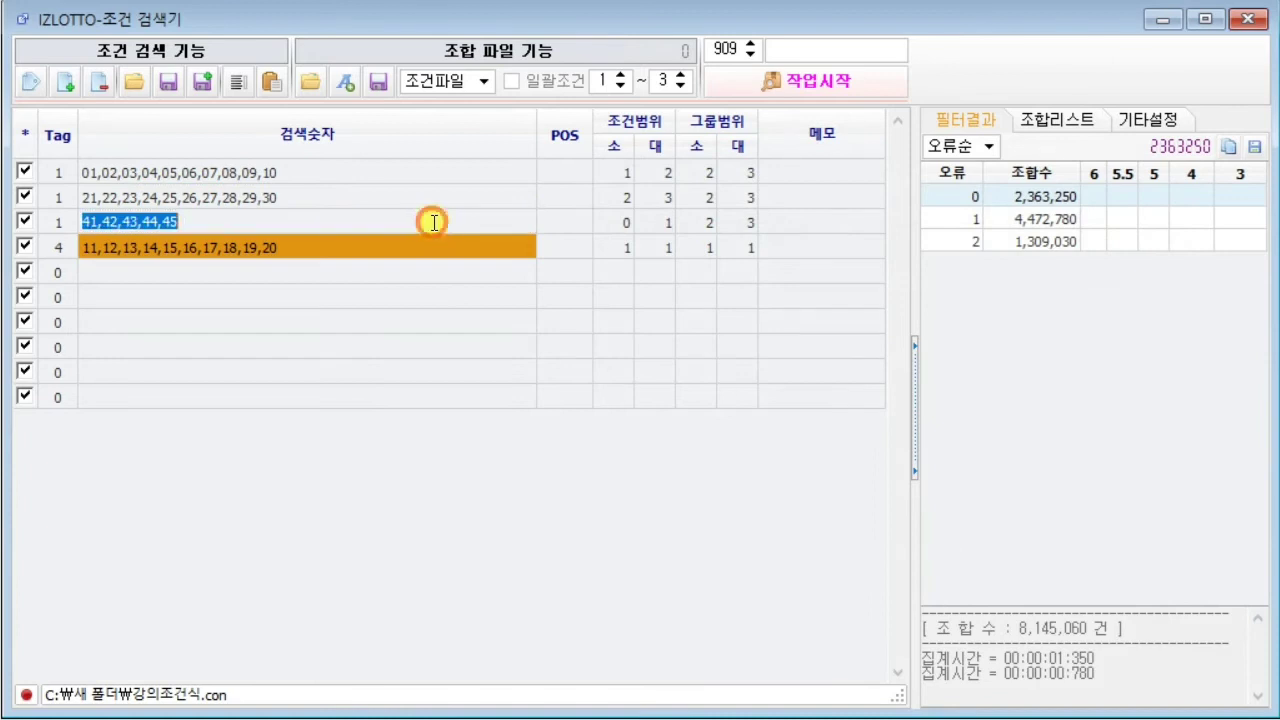
left_click(382, 290)
left_click(380, 226)
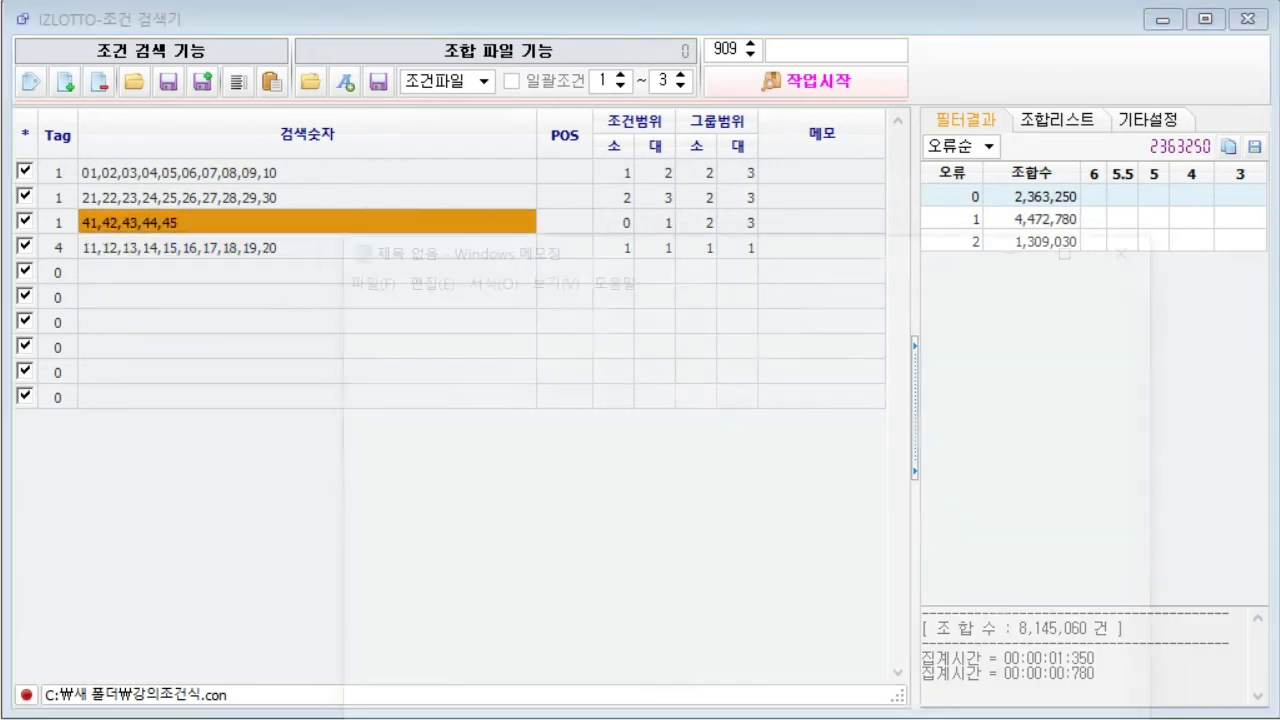
key("ctrl+v")
type("/")
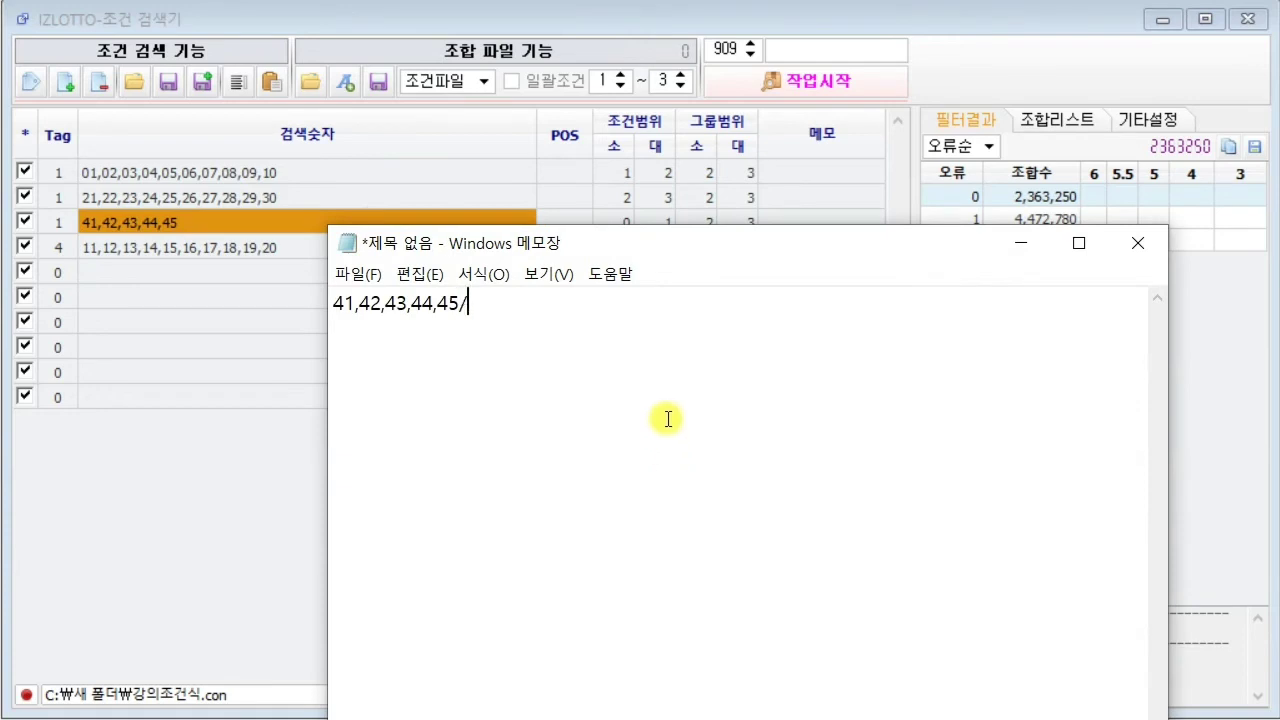
left_click_drag(898, 250, 888, 292)
type("0/1")
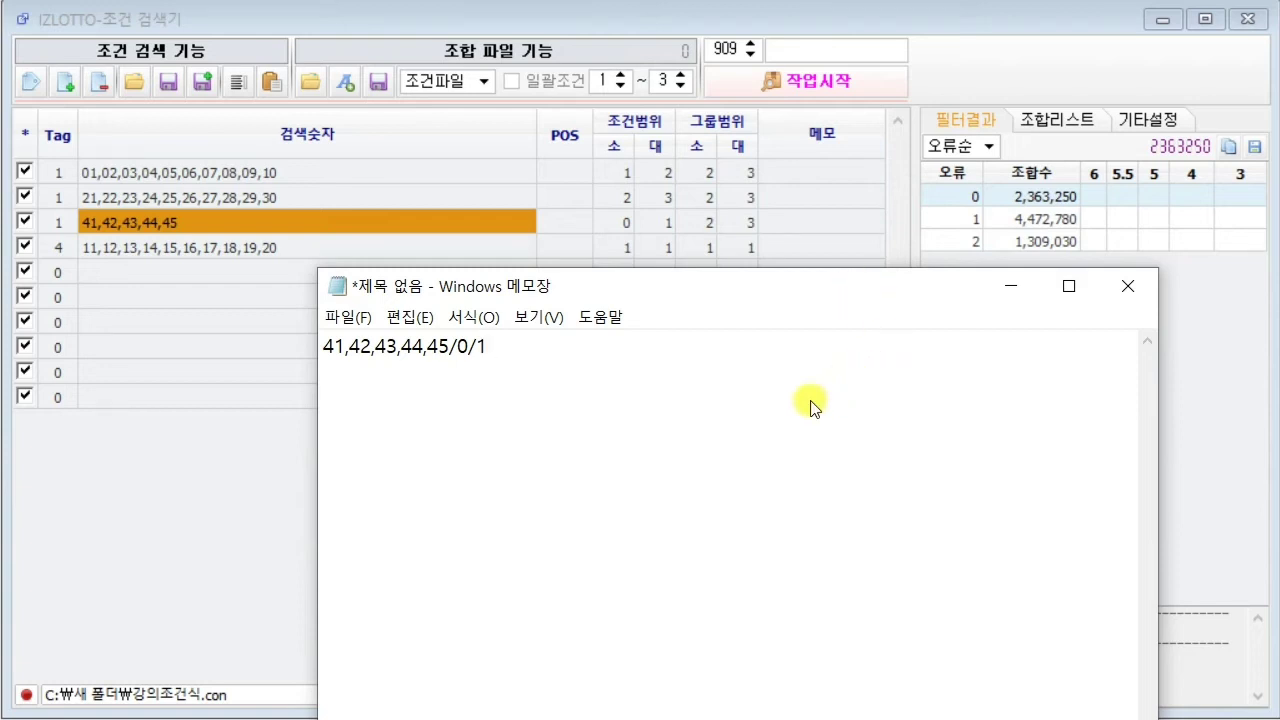
- Save the third document as 그룹1-3 in the 908회 folder, basing the name on 그룹1-2, and close it
key("ctrl+s")
left_click(640, 389)
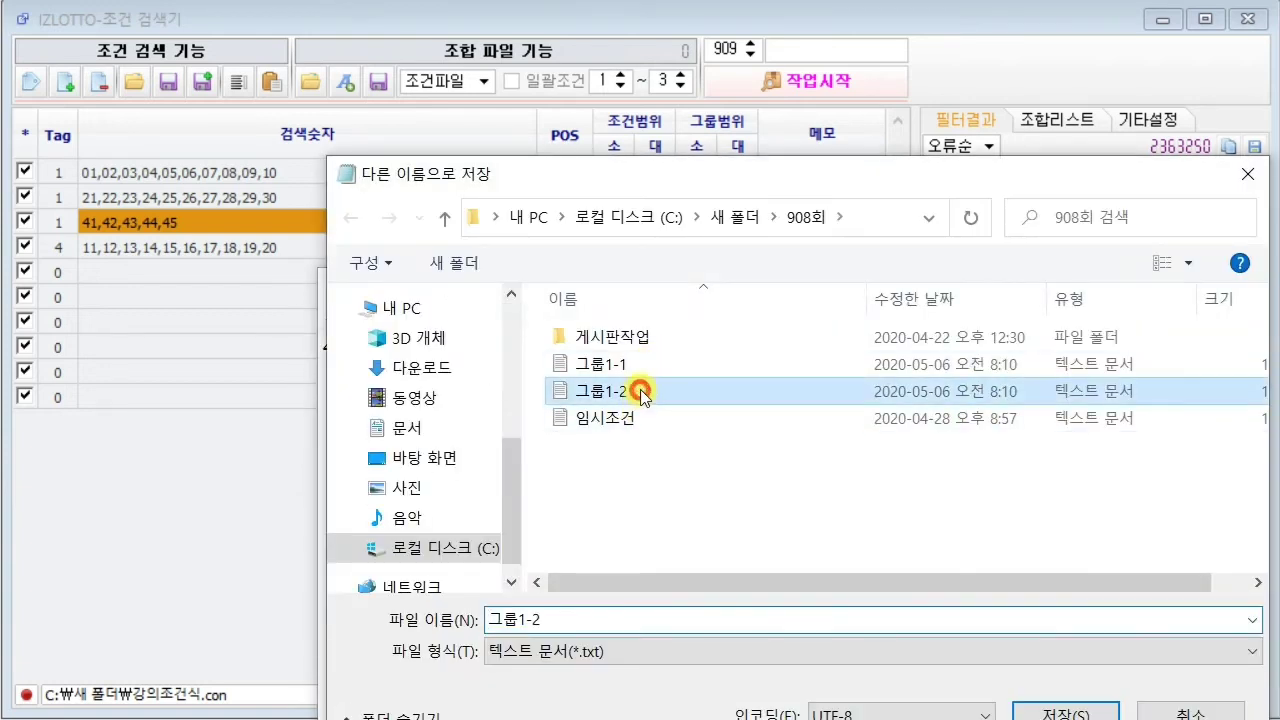
double_click(563, 620)
type("그룹1-3")
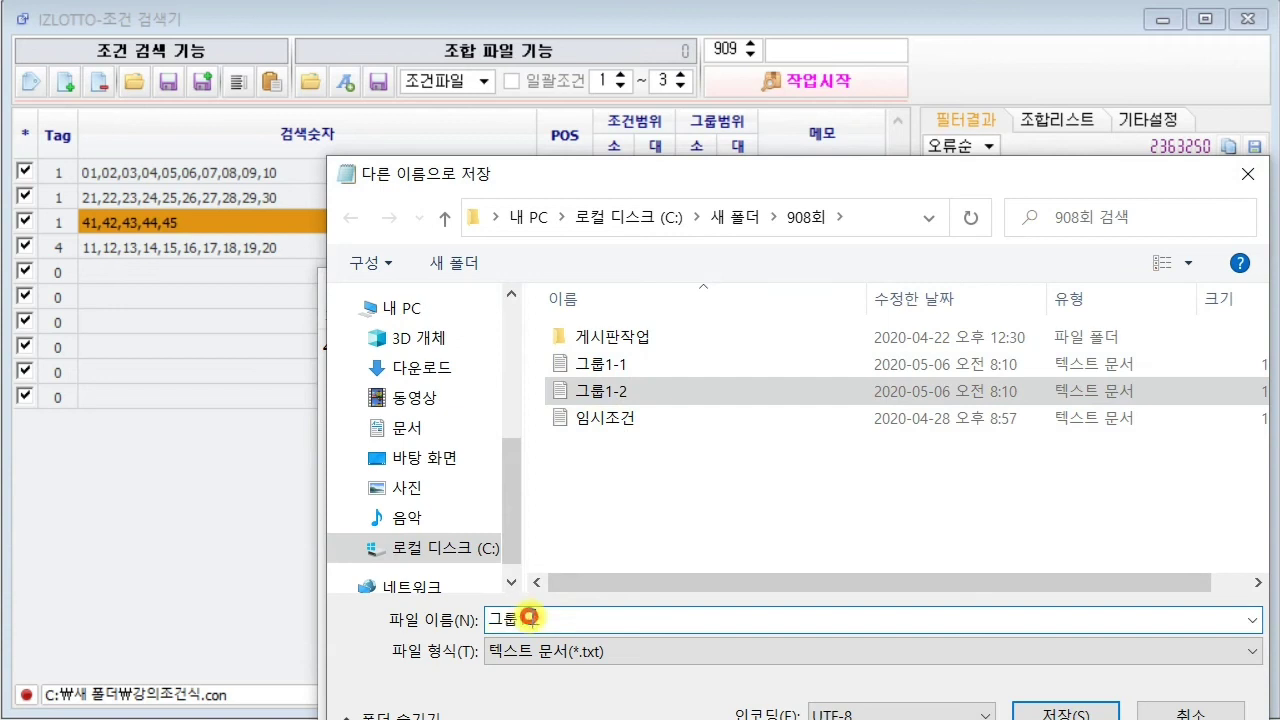
left_click(1062, 712)
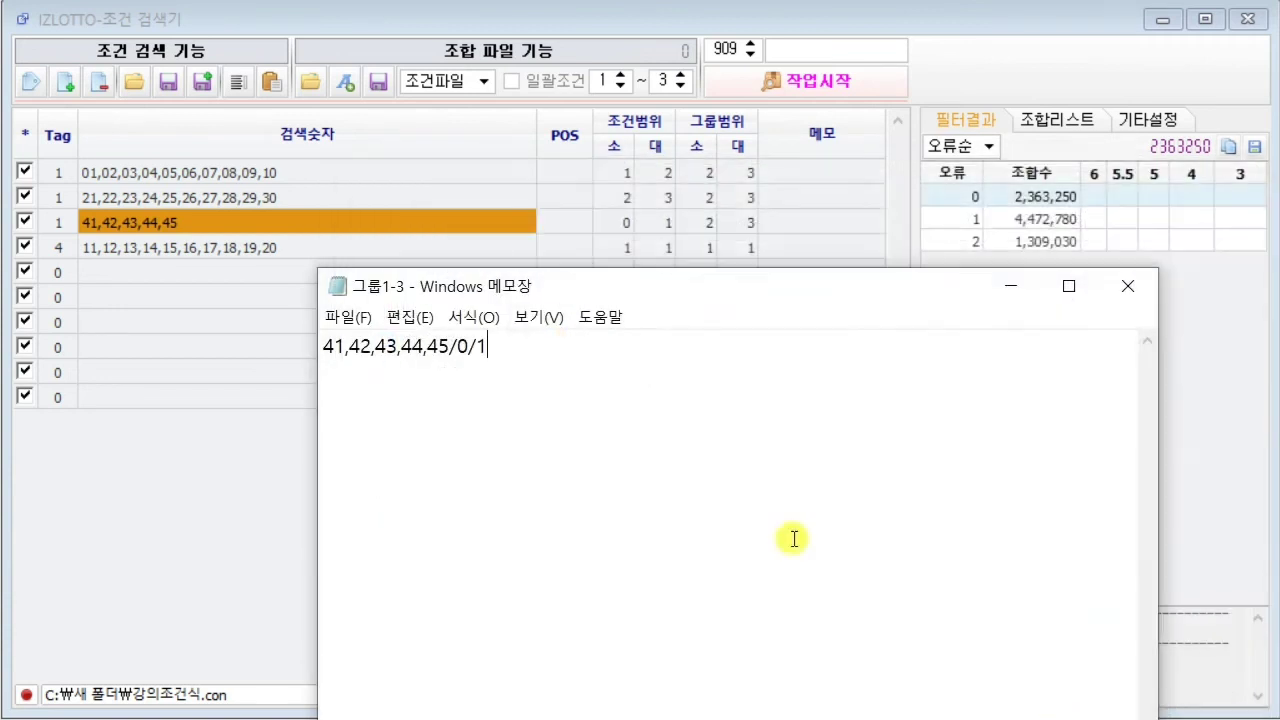
left_click(1128, 285)
- Copy the Tag 4 condition's numbers 11 to 20 into a blank Notepad document and append its condition range as /1/1
left_click(396, 246)
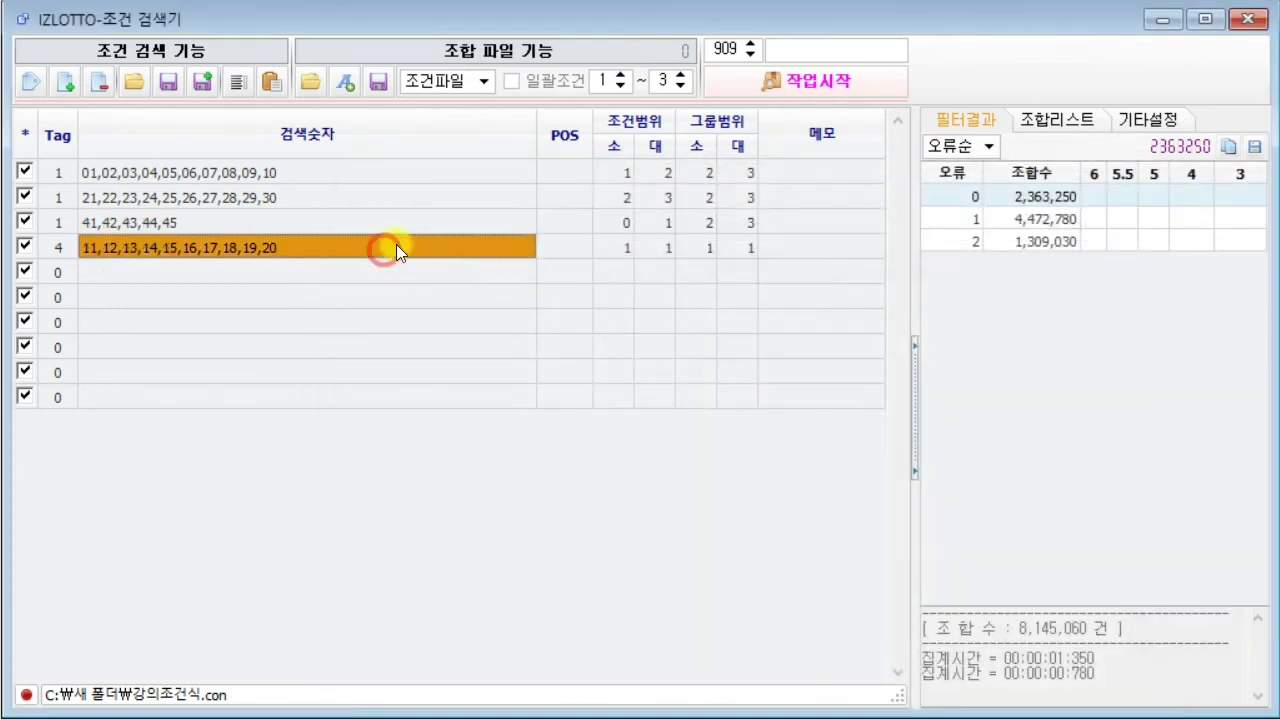
left_click(416, 244)
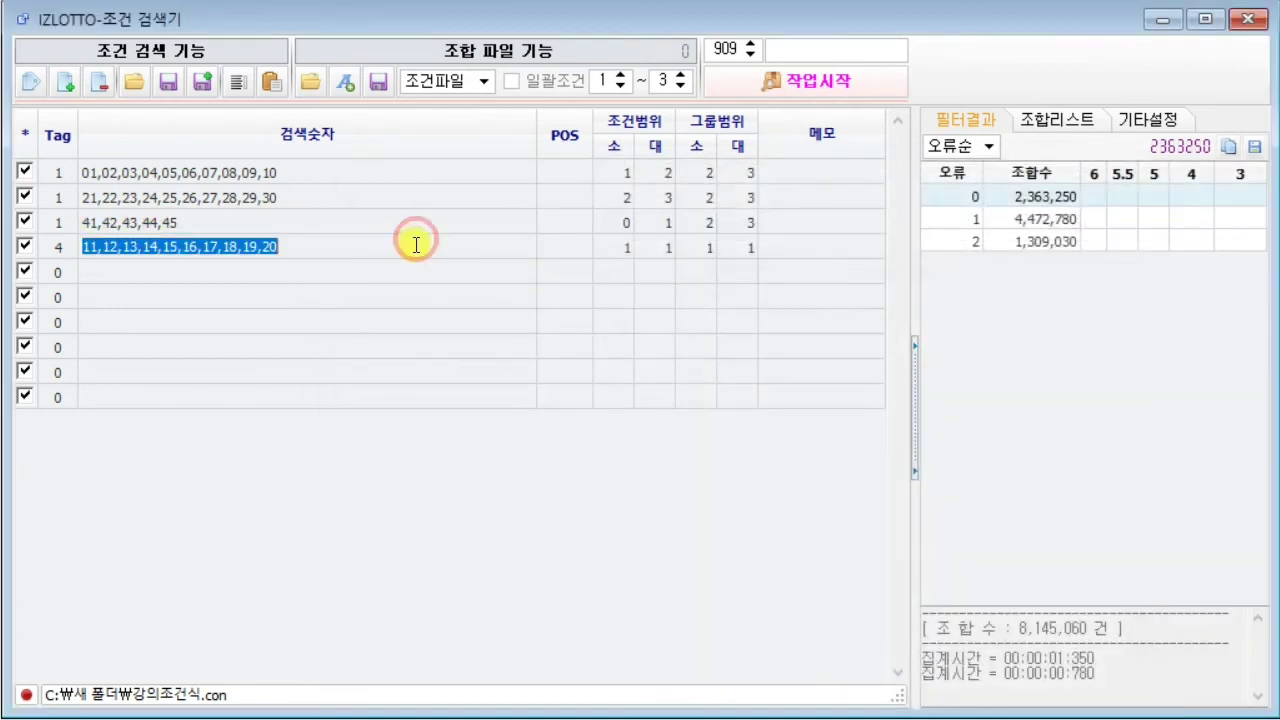
left_click(414, 345)
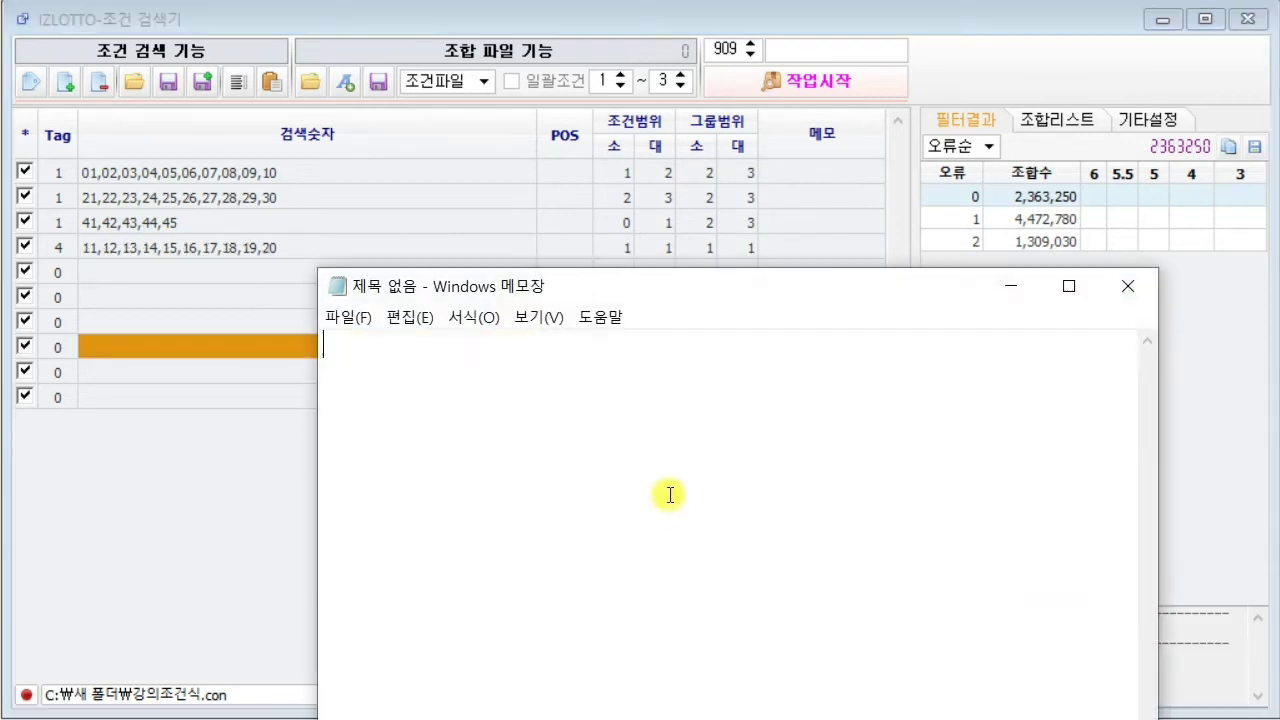
left_click(686, 429)
key("ctrl+v")
type("/1")
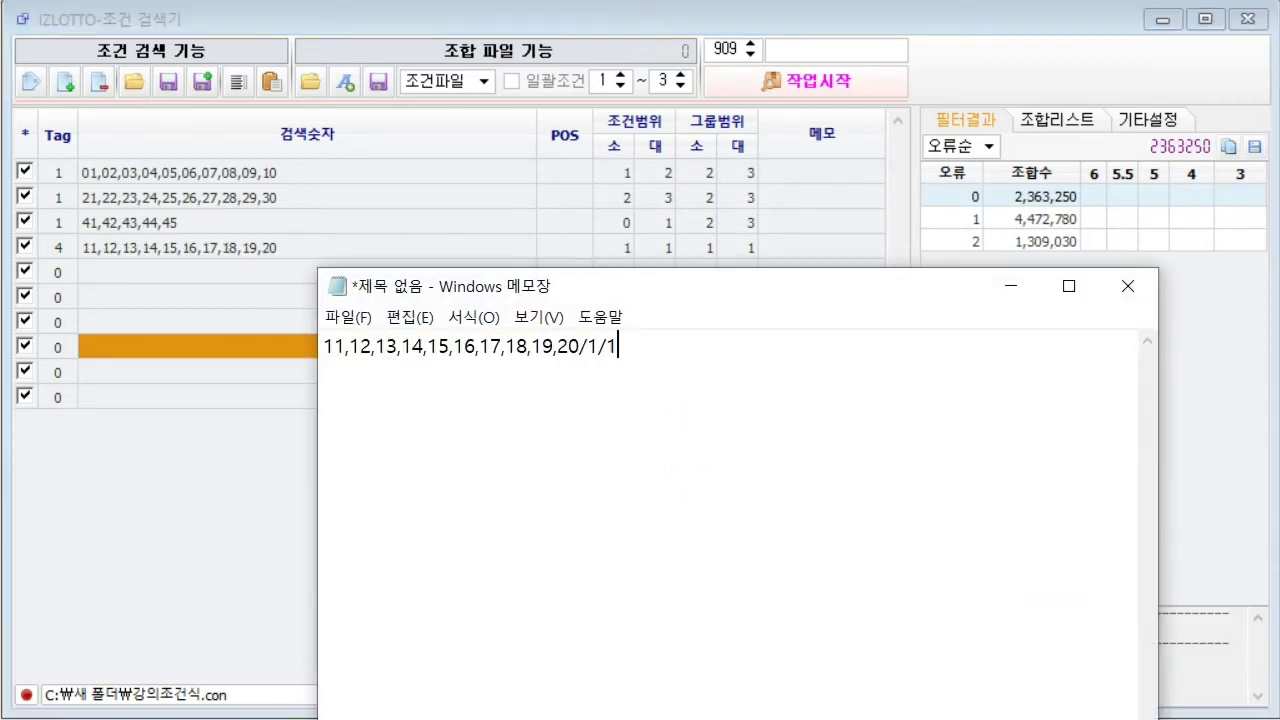
- Save the Tag 4 document as 그룹4-1 in the 908회 folder and close it
key("ctrl+s")
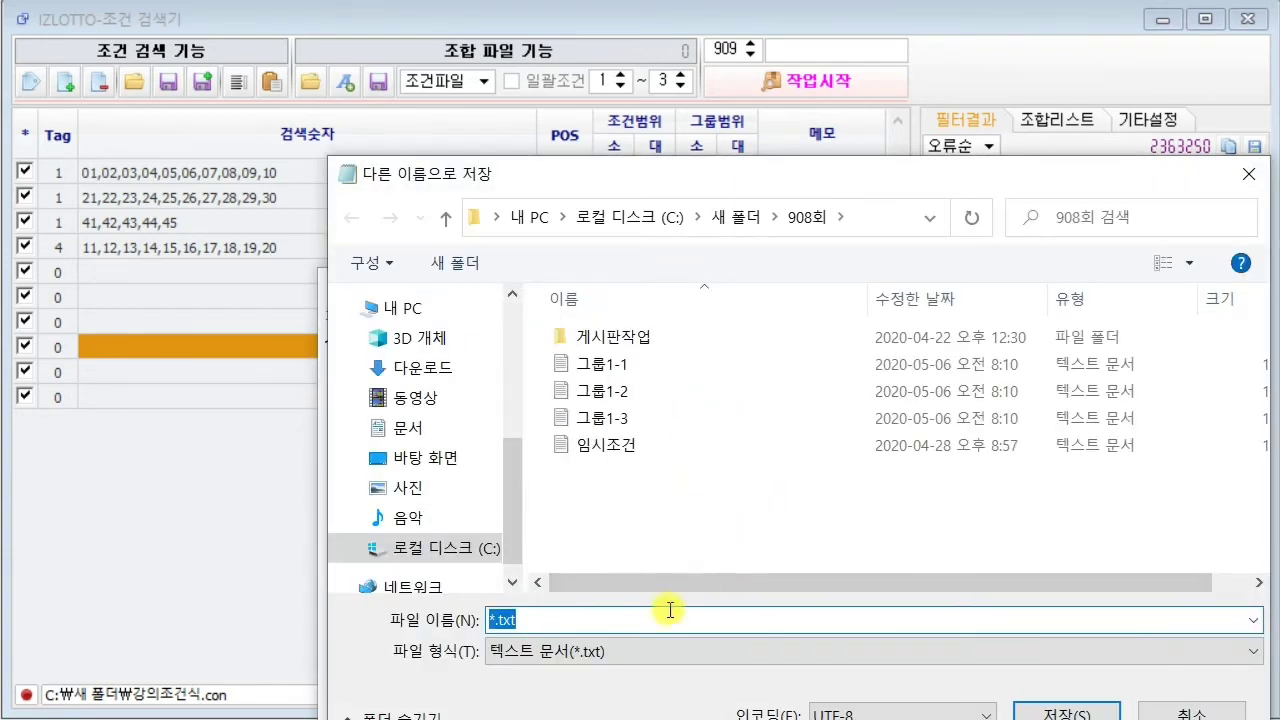
left_click(631, 420)
left_click_drag(586, 613, 516, 619)
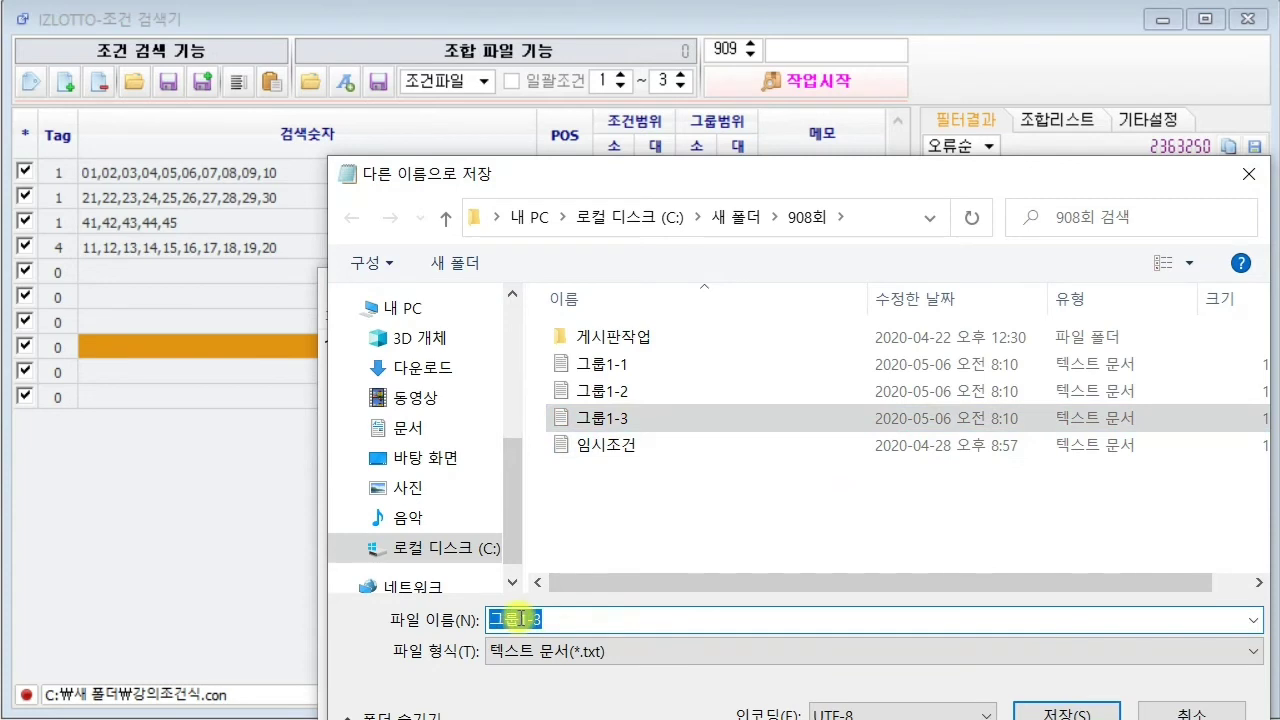
type("4-")
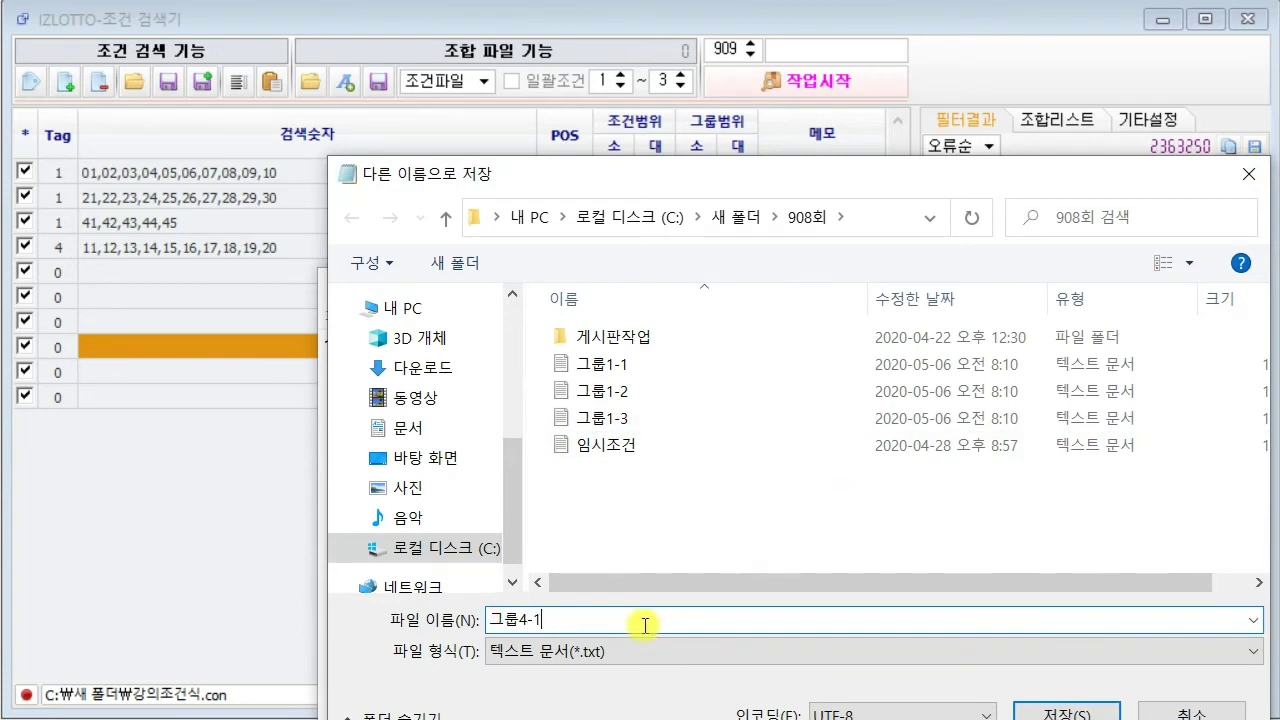
key("Return")
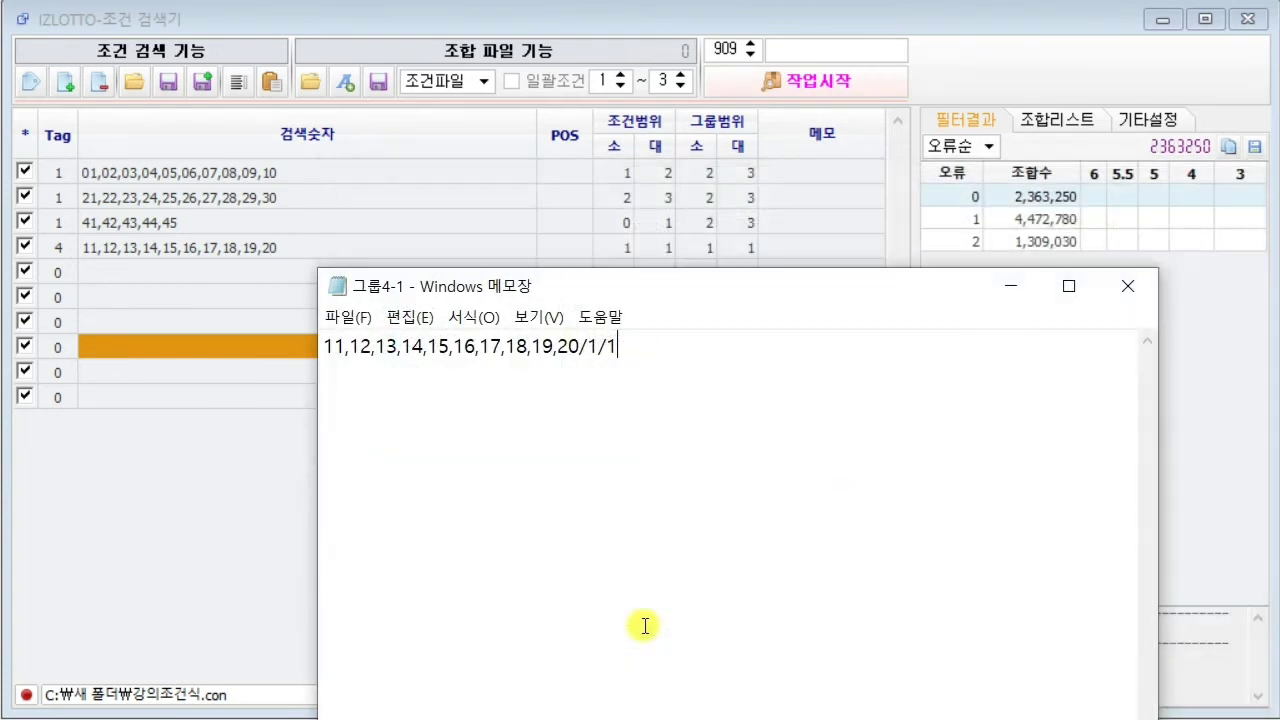
left_click(1124, 294)
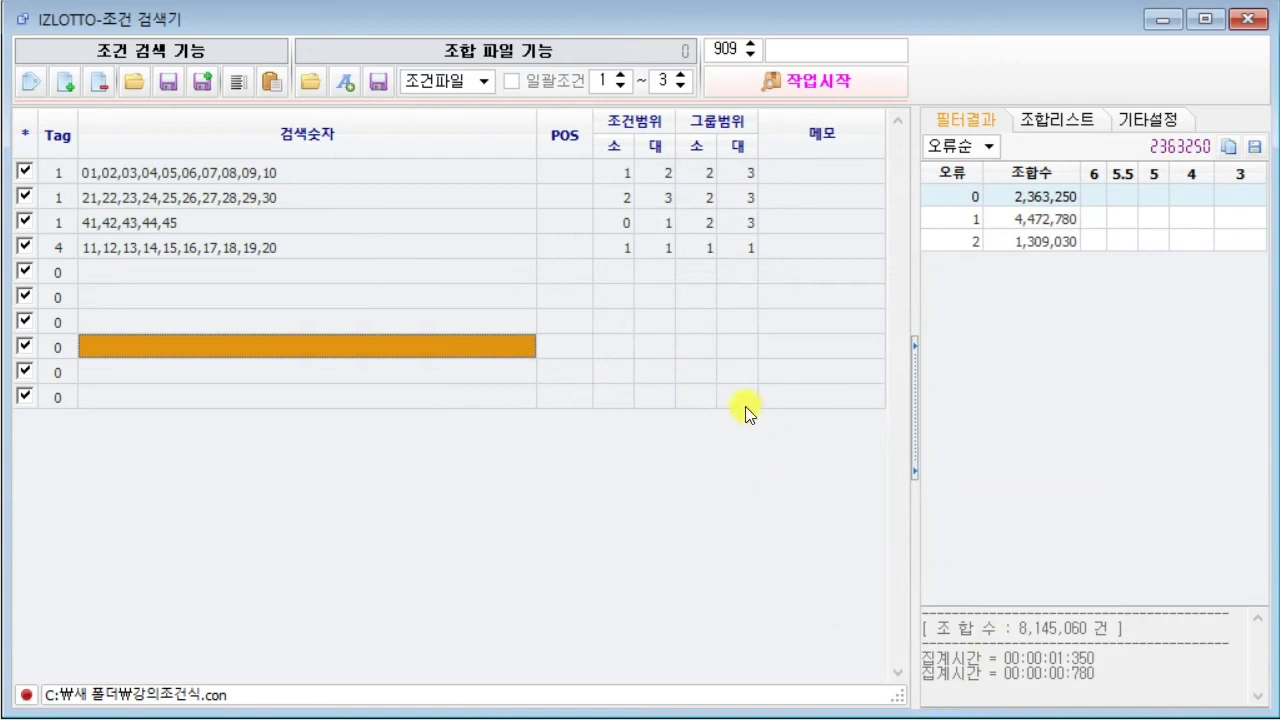
- Load 그룹1-1 from the 908회 folder as the filter file (필터파일) and run the combination search
left_click(437, 86)
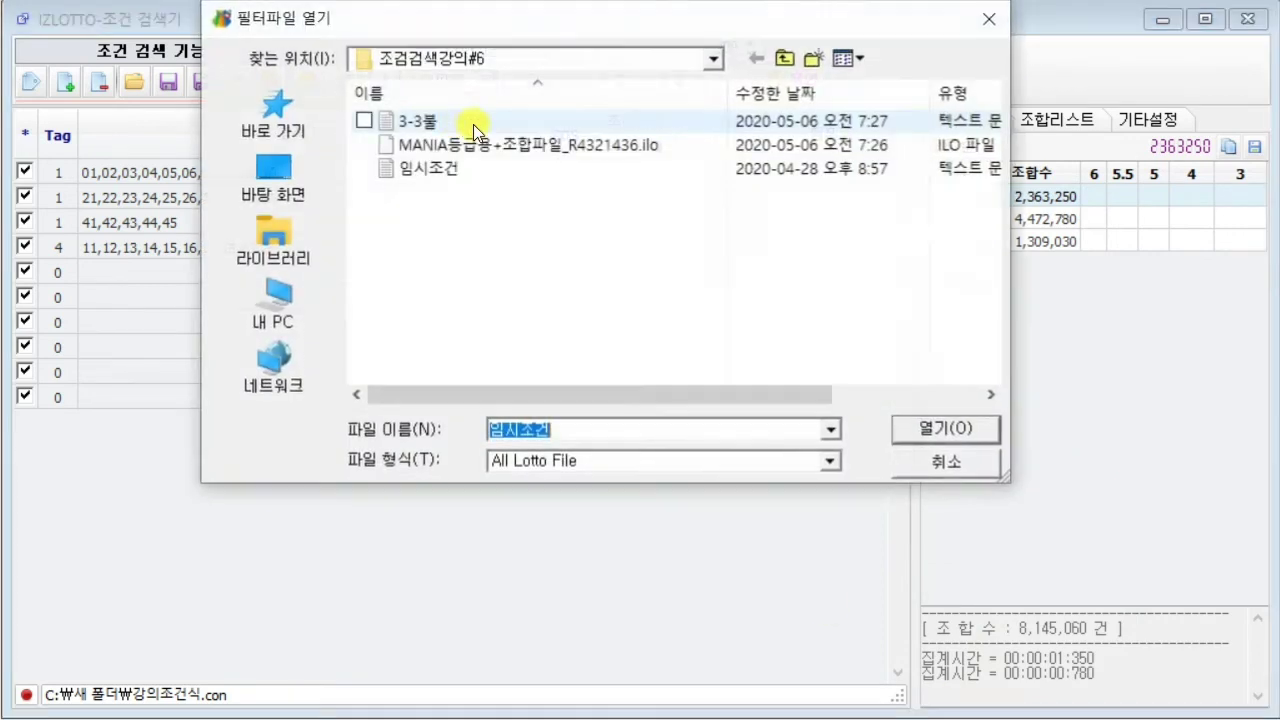
left_click(790, 60)
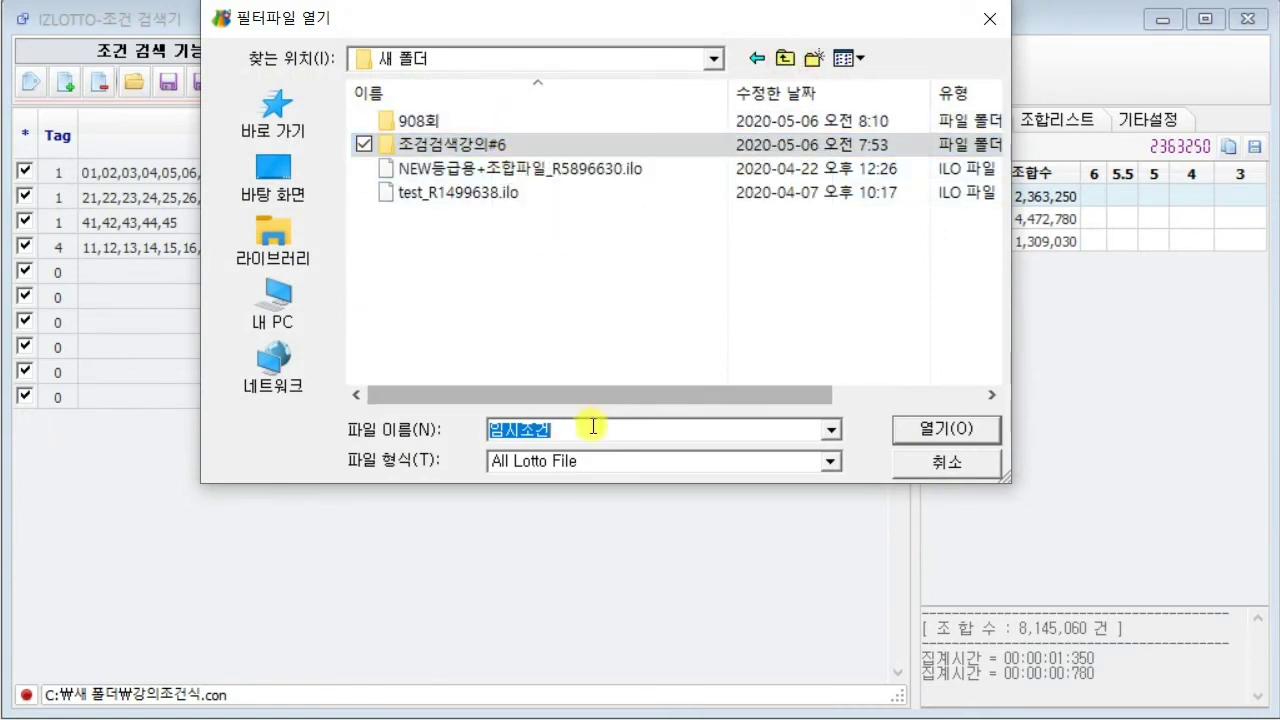
double_click(498, 122)
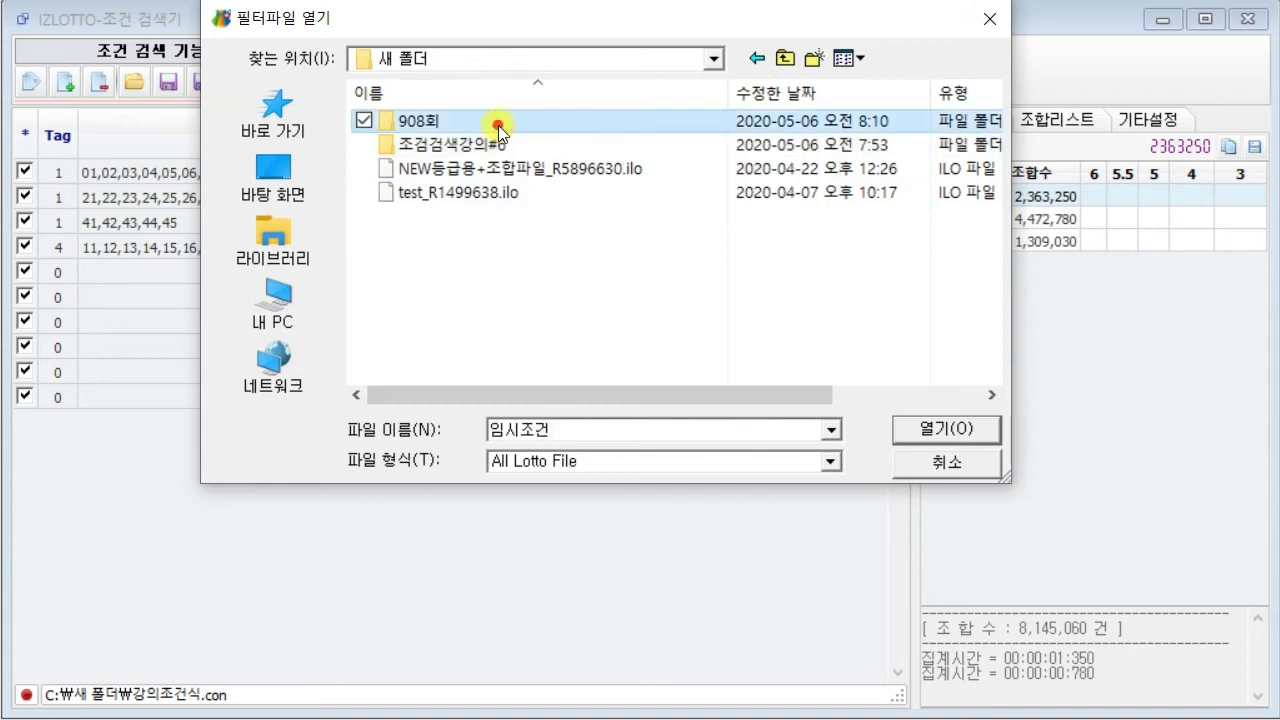
left_click(490, 192)
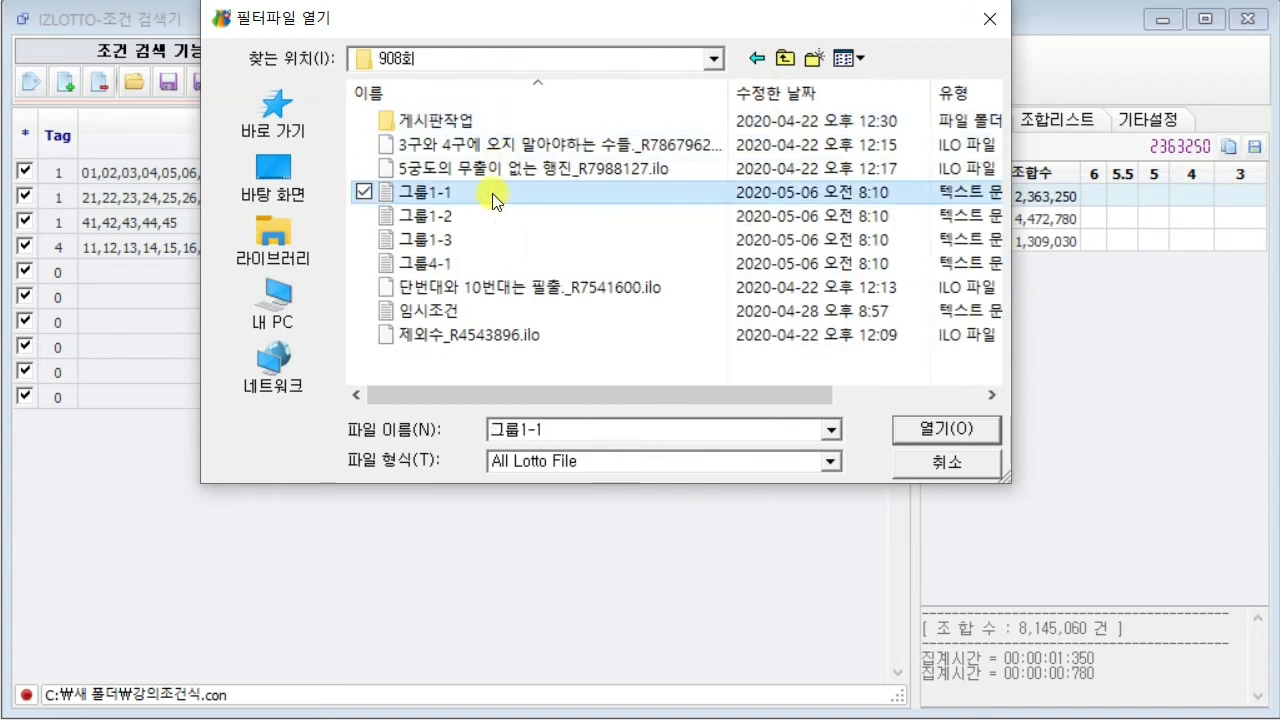
double_click(492, 193)
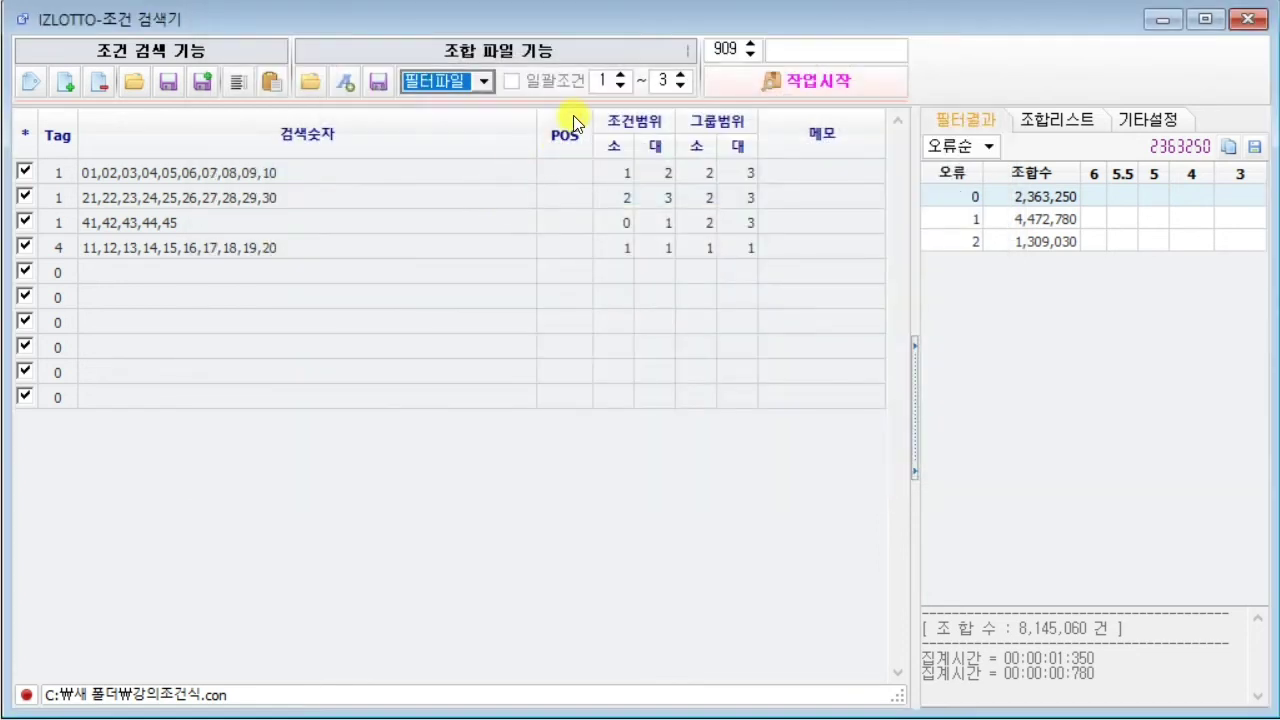
left_click(766, 79)
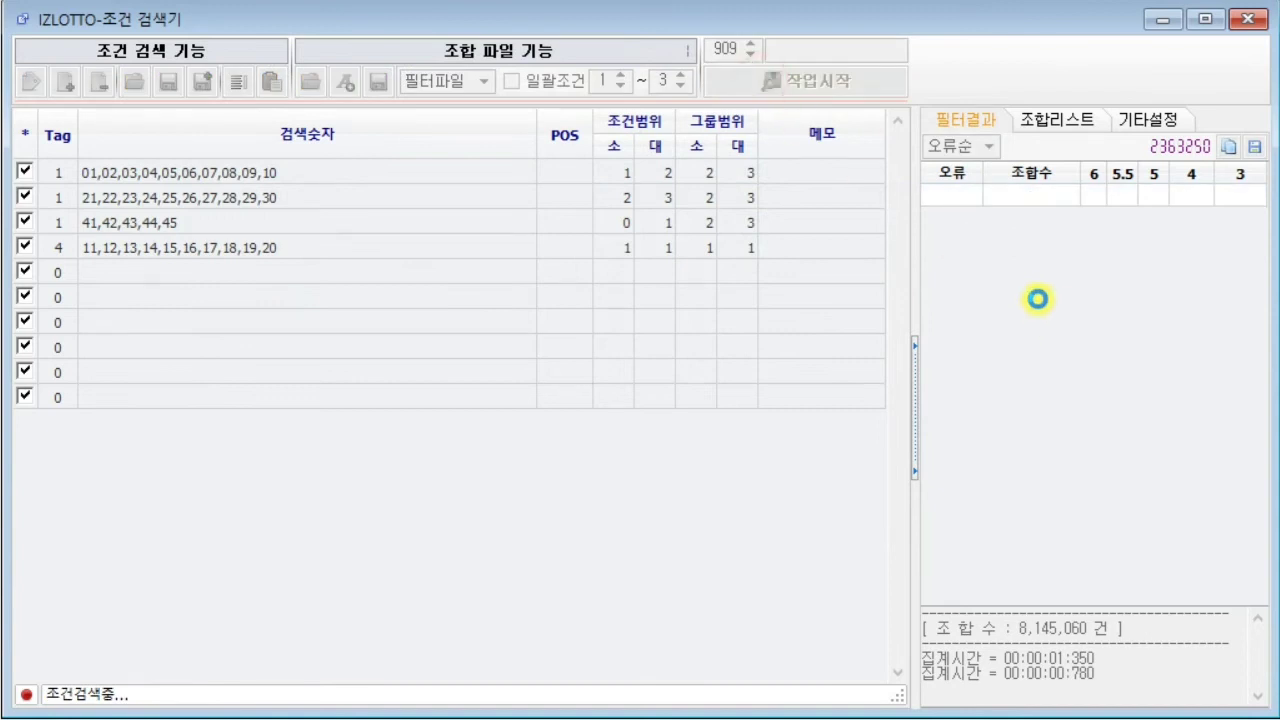
- Save the combinations with 0 errors as the IzLotto file 1-1 in the 조검검색강의#6 folder
left_click(1043, 203)
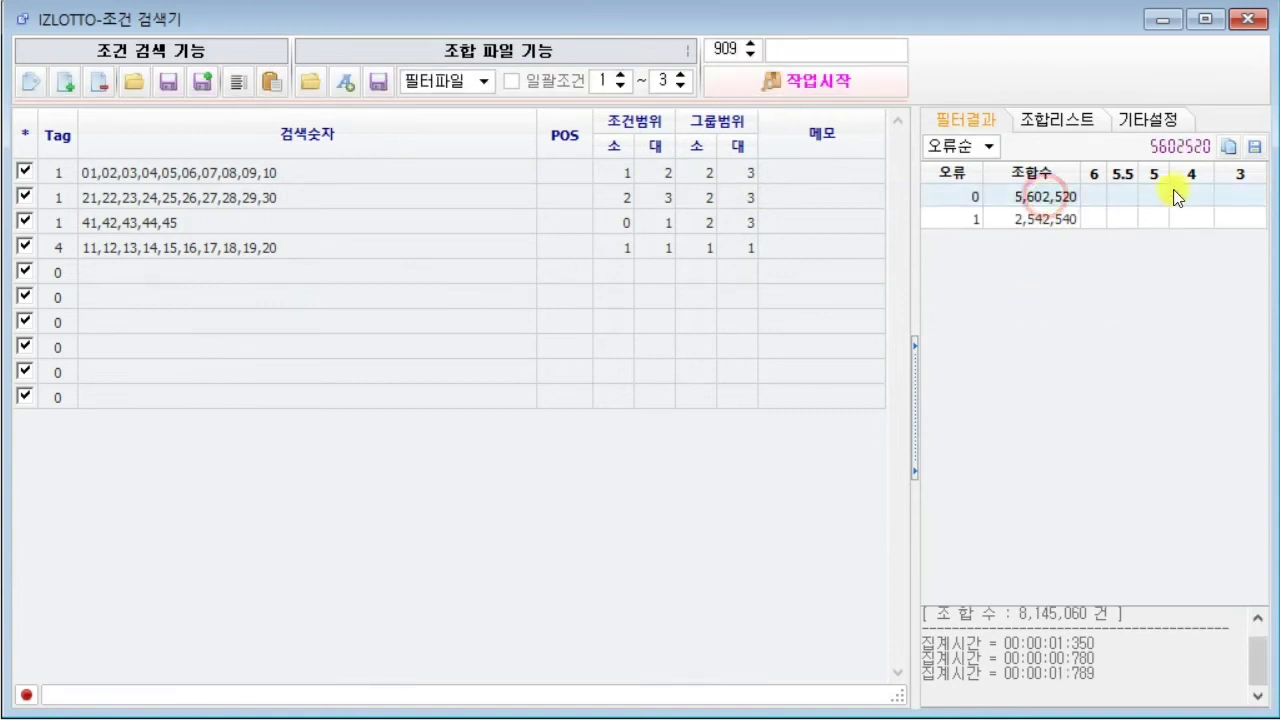
left_click(1256, 150)
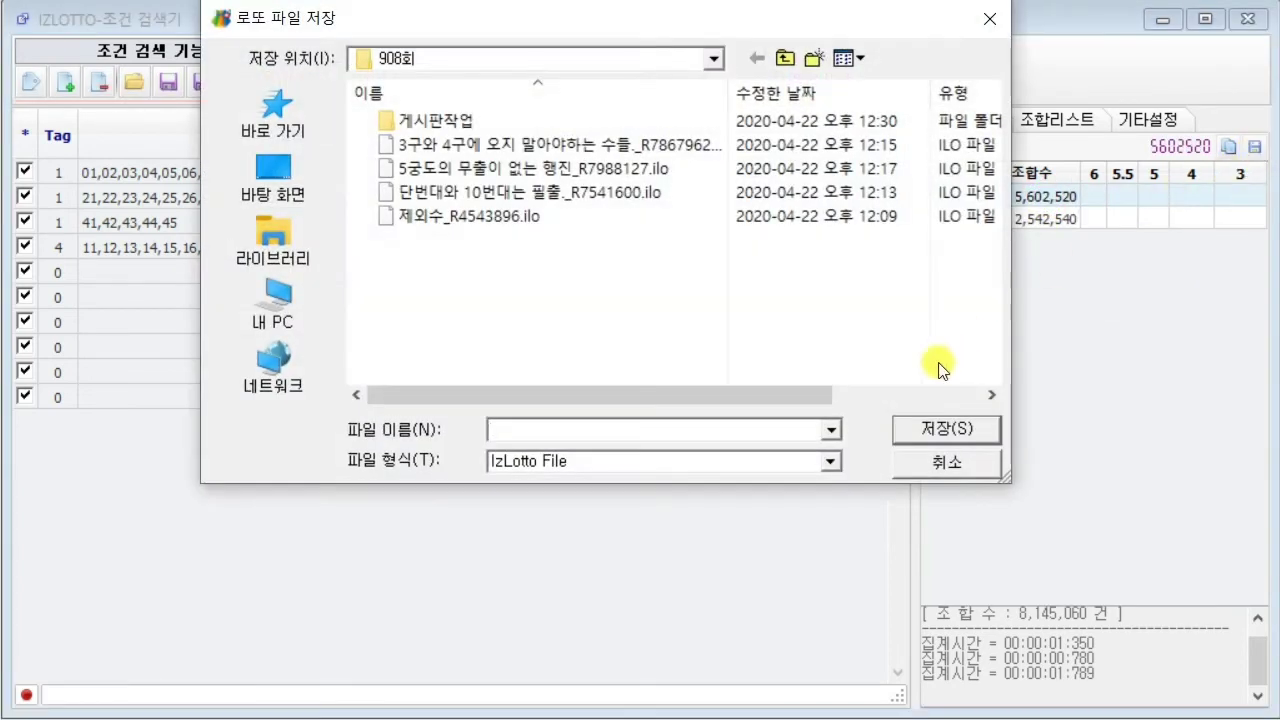
left_click(785, 57)
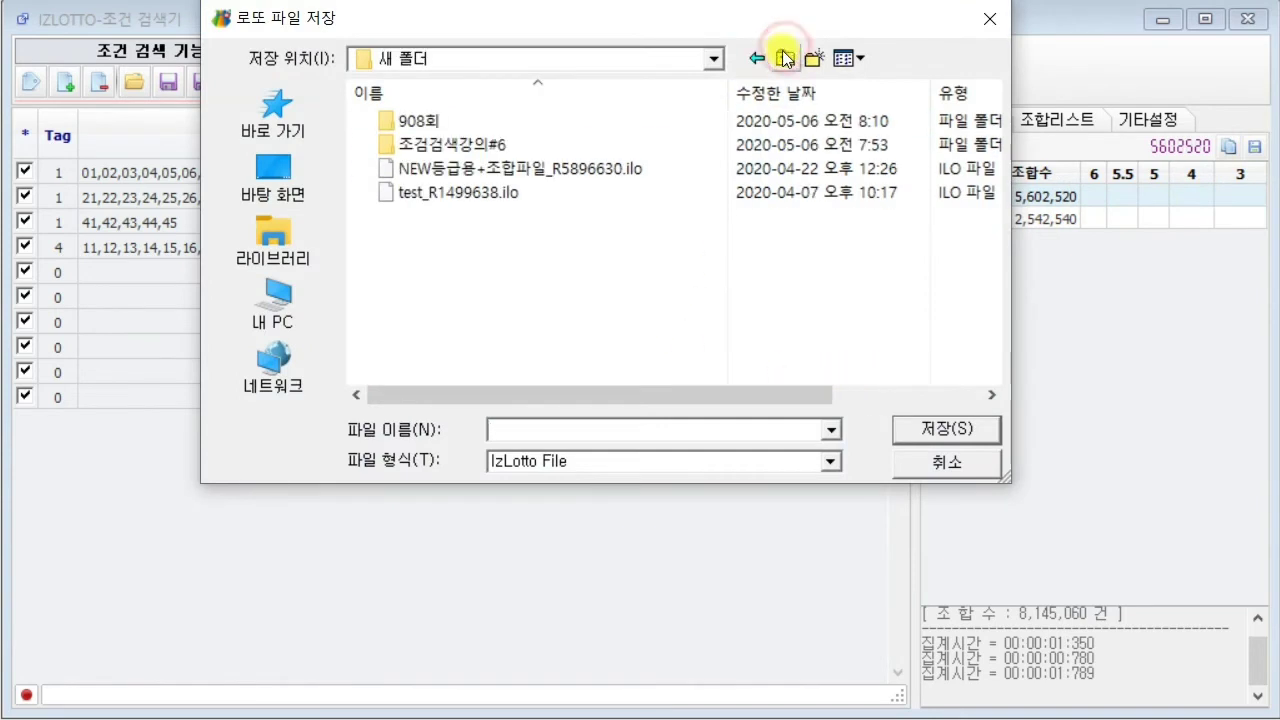
double_click(561, 152)
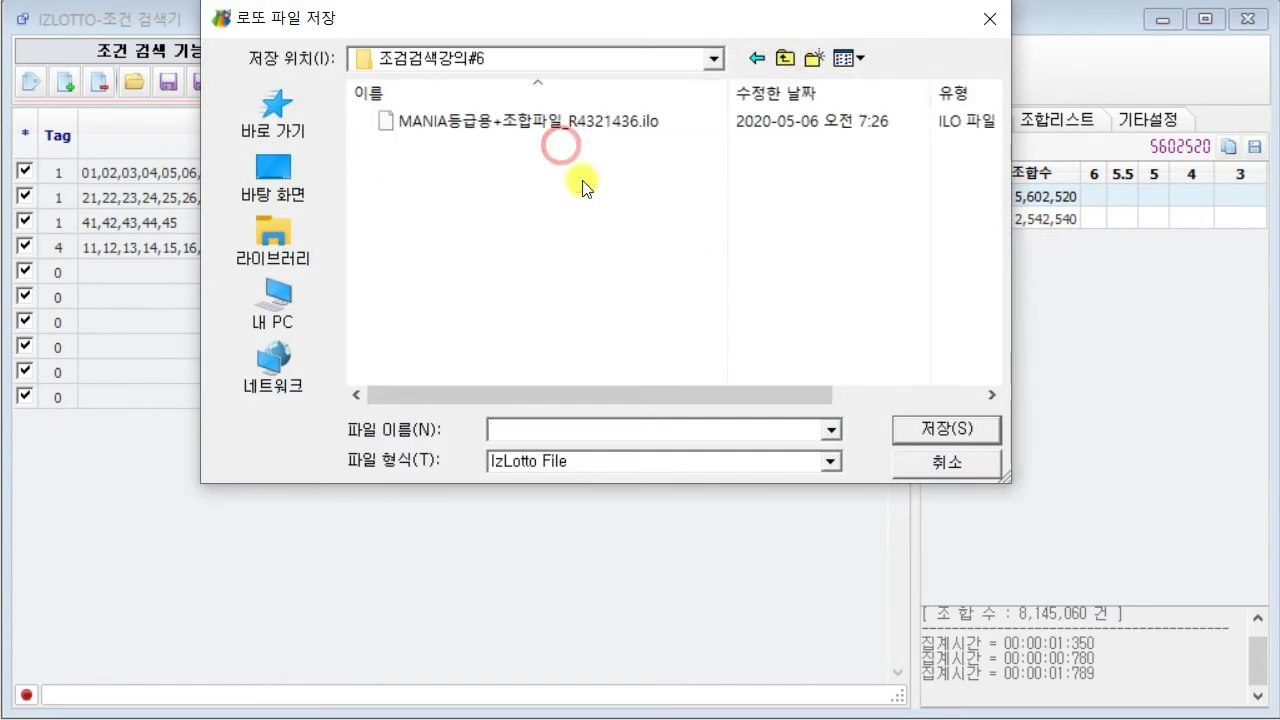
left_click(777, 437)
type("1")
key("Return")
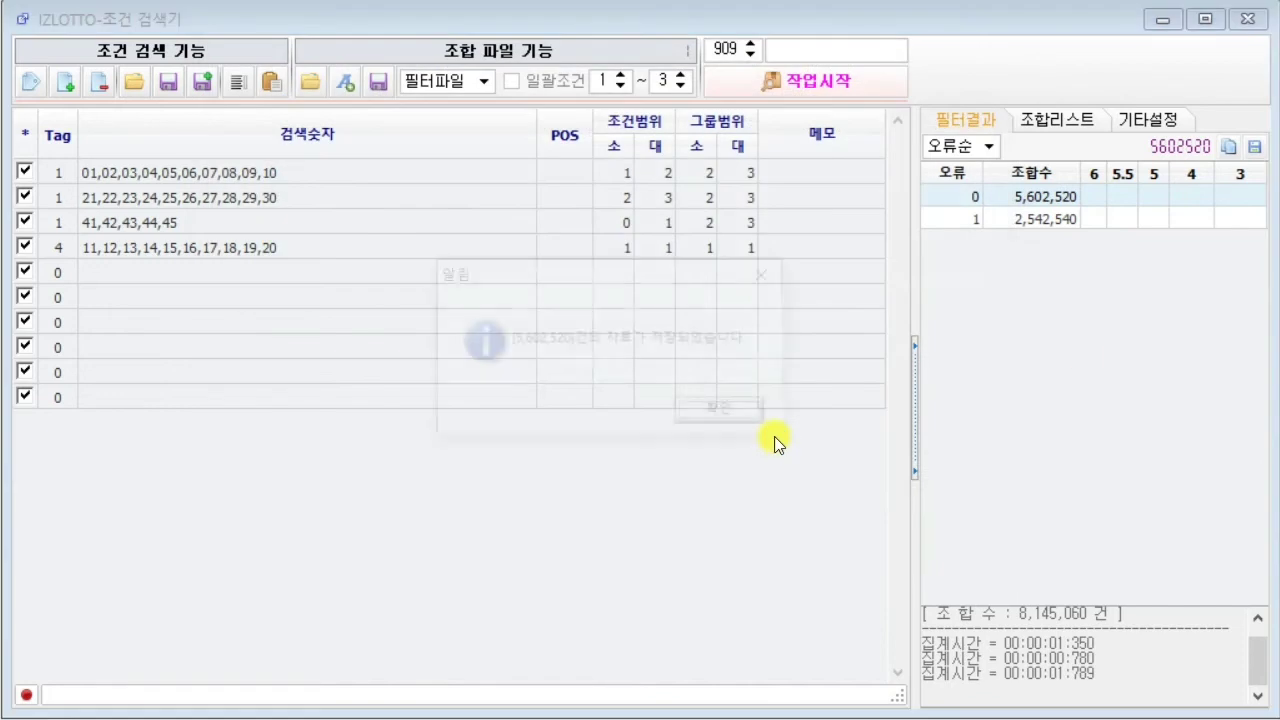
key("Return")
- Load 그룹1-2 as the filter file (필터파일) and run the combination search again
left_click(483, 79)
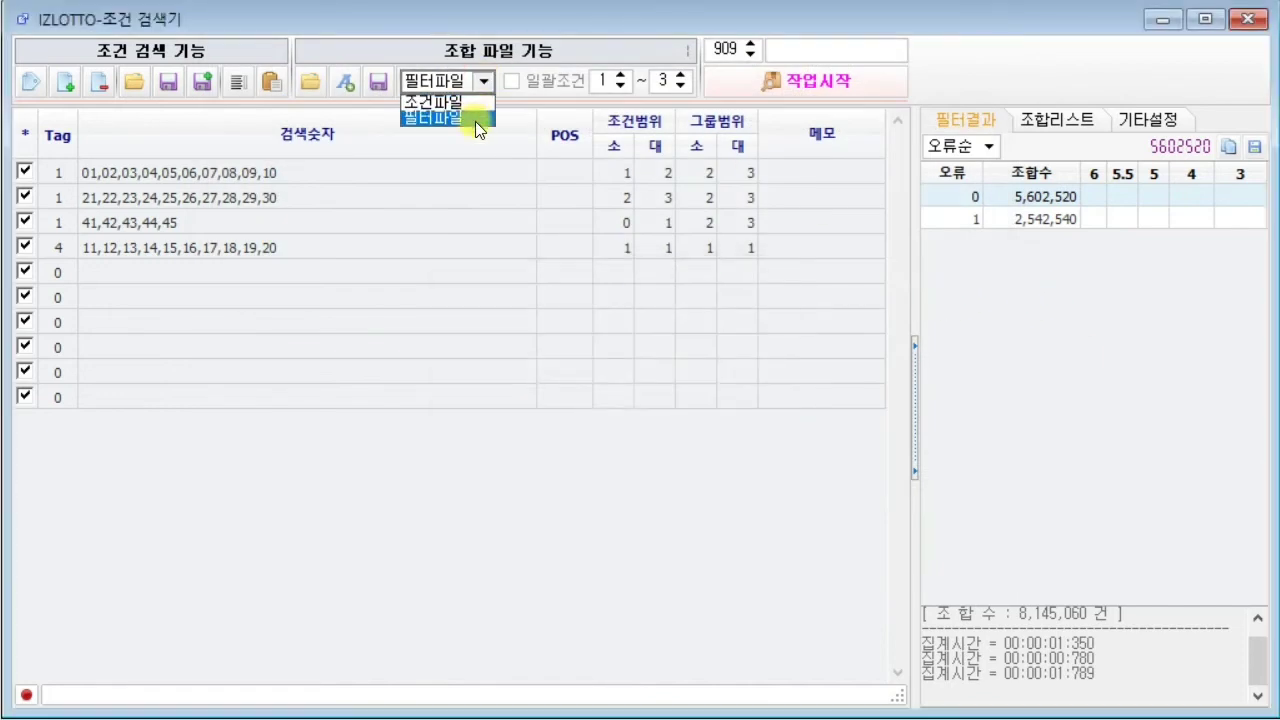
left_click(475, 120)
double_click(536, 211)
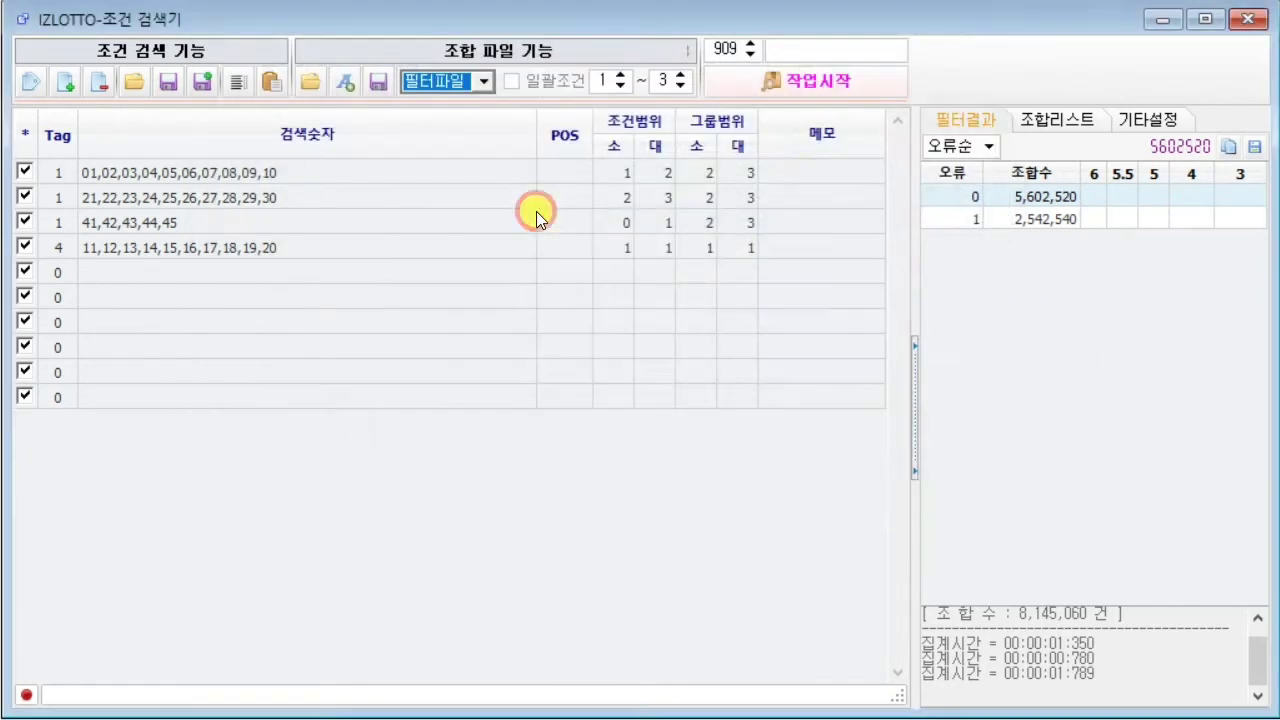
left_click(808, 77)
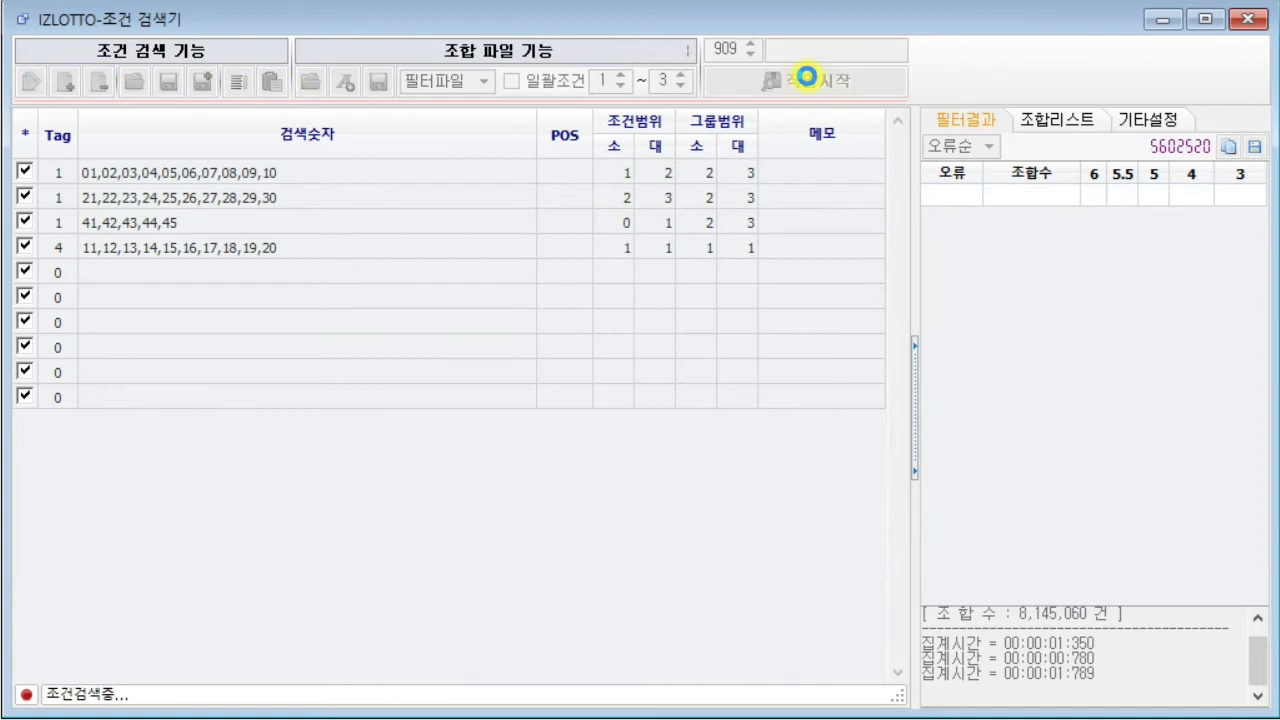
- Save this filter's combinations with 0 errors as the IzLotto file 1-2 in the 조검검색강의#6 folder
left_click(1008, 196)
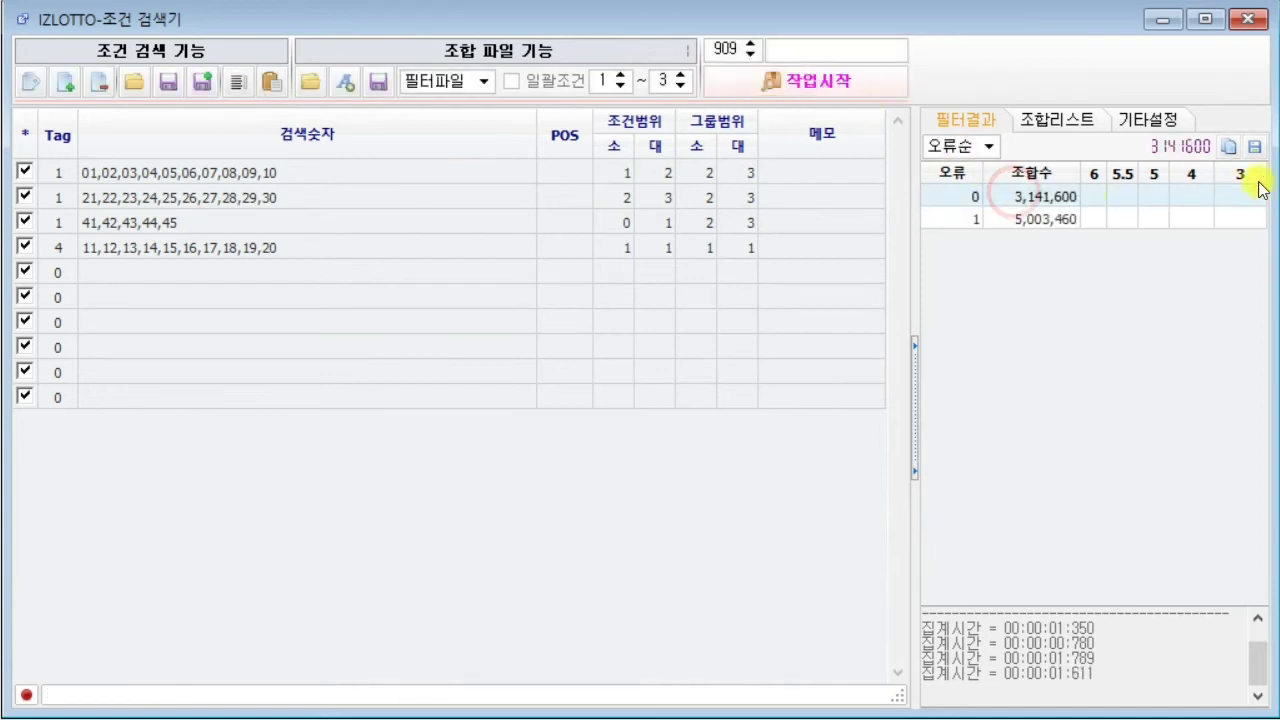
left_click(1255, 148)
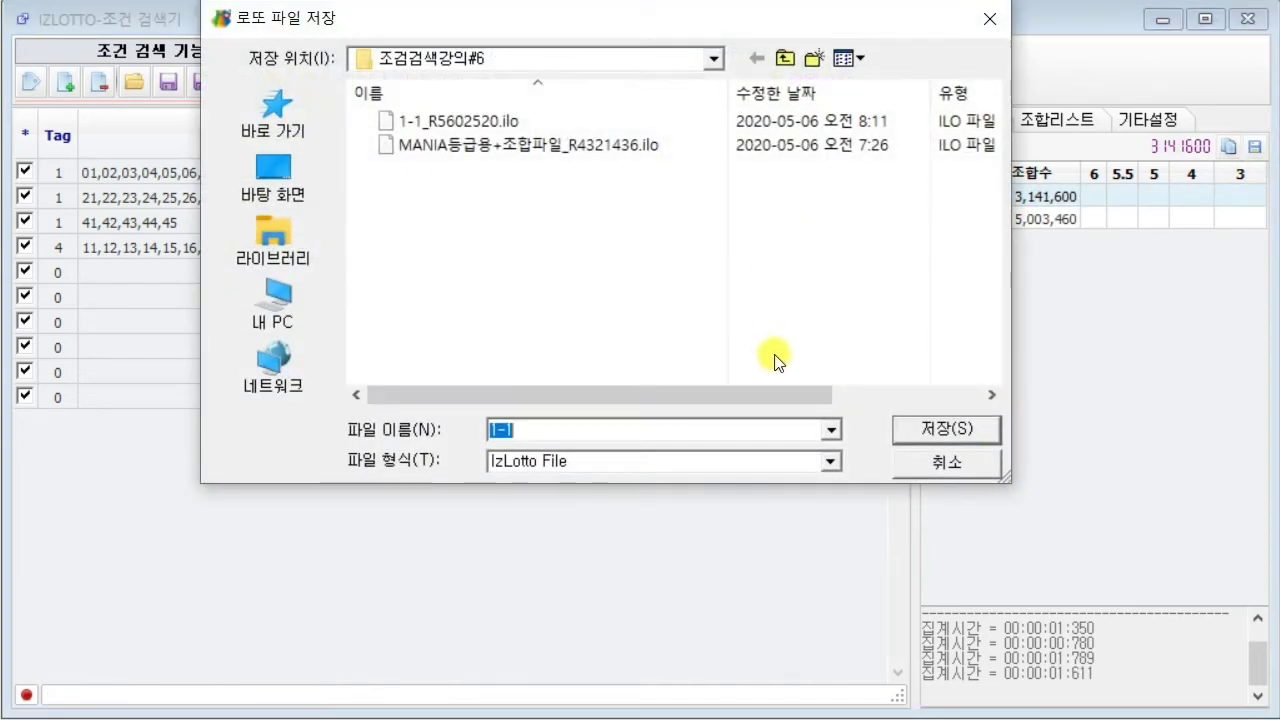
type("1-2")
key("Return")
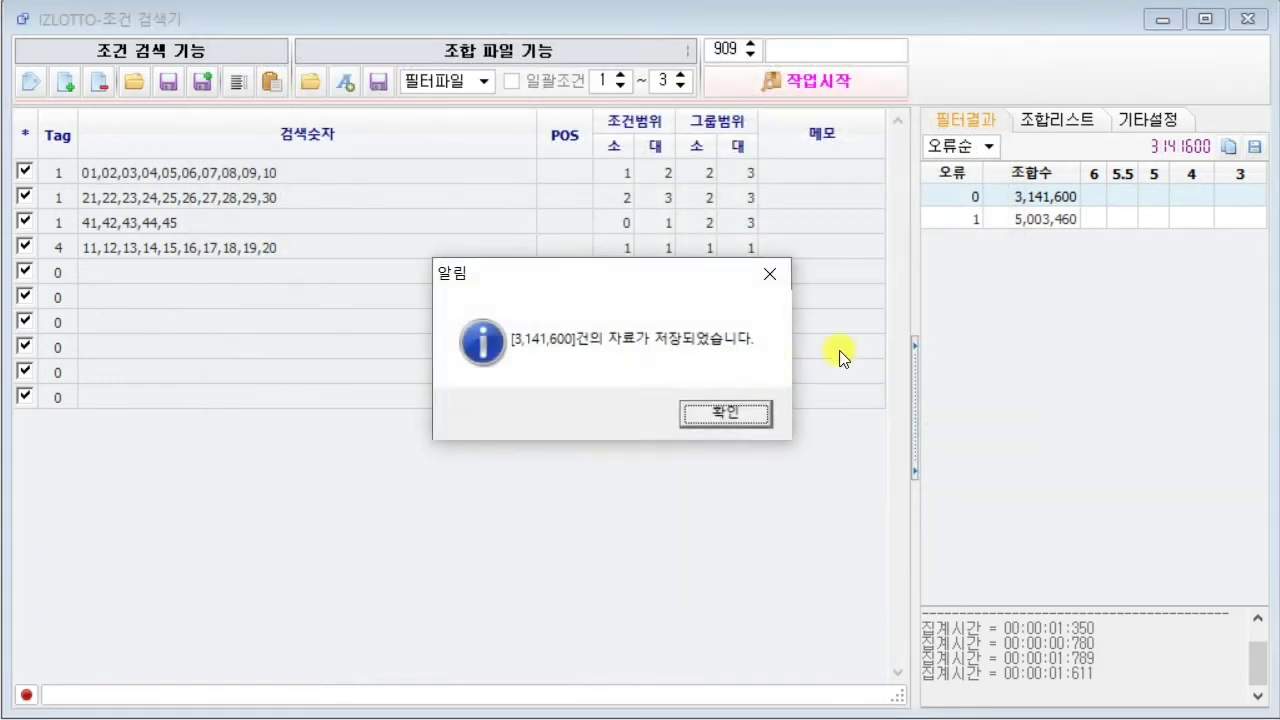
key("Return")
- Load 그룹1-3 as the filter file (필터파일) and run the combination search with it
left_click(476, 80)
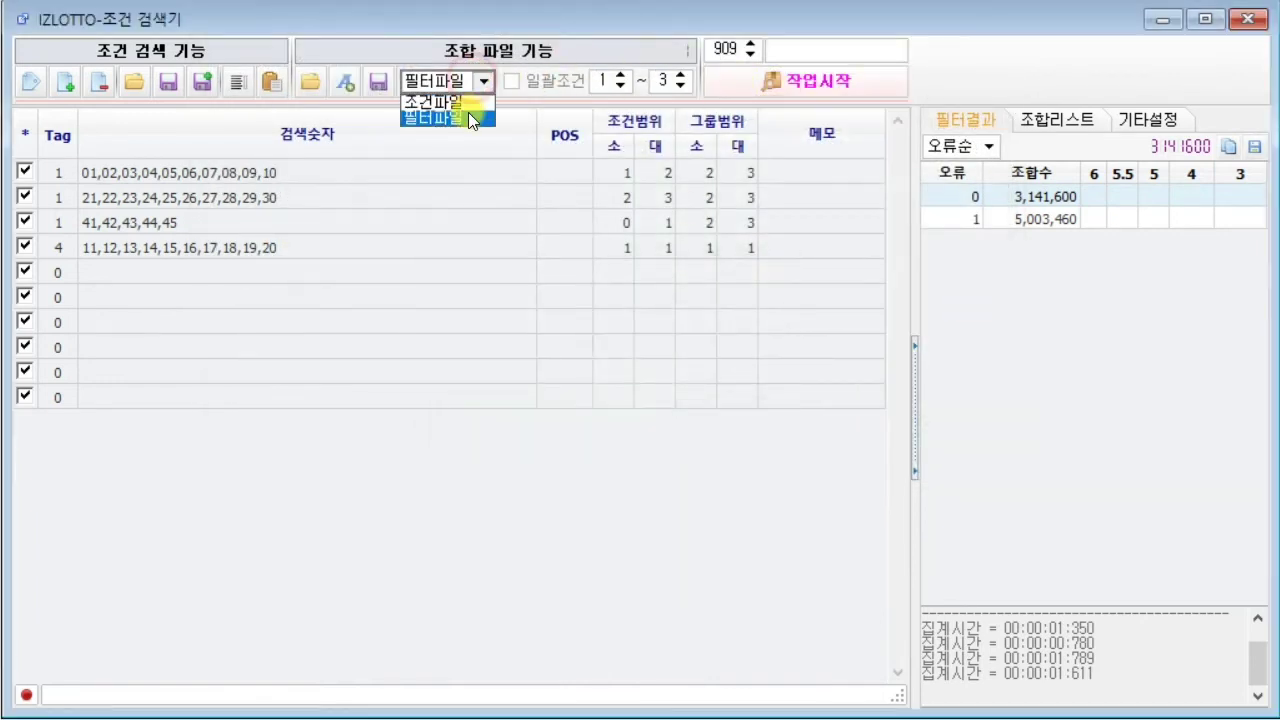
left_click(468, 112)
double_click(509, 240)
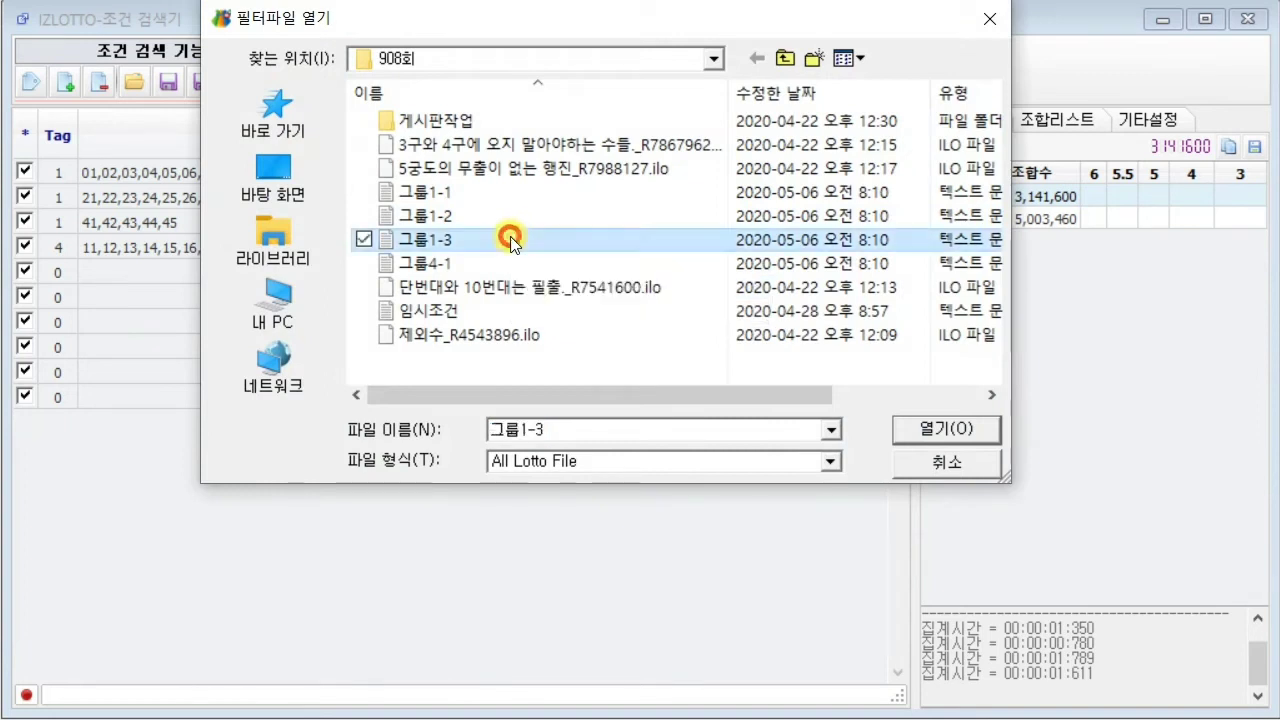
left_click(778, 80)
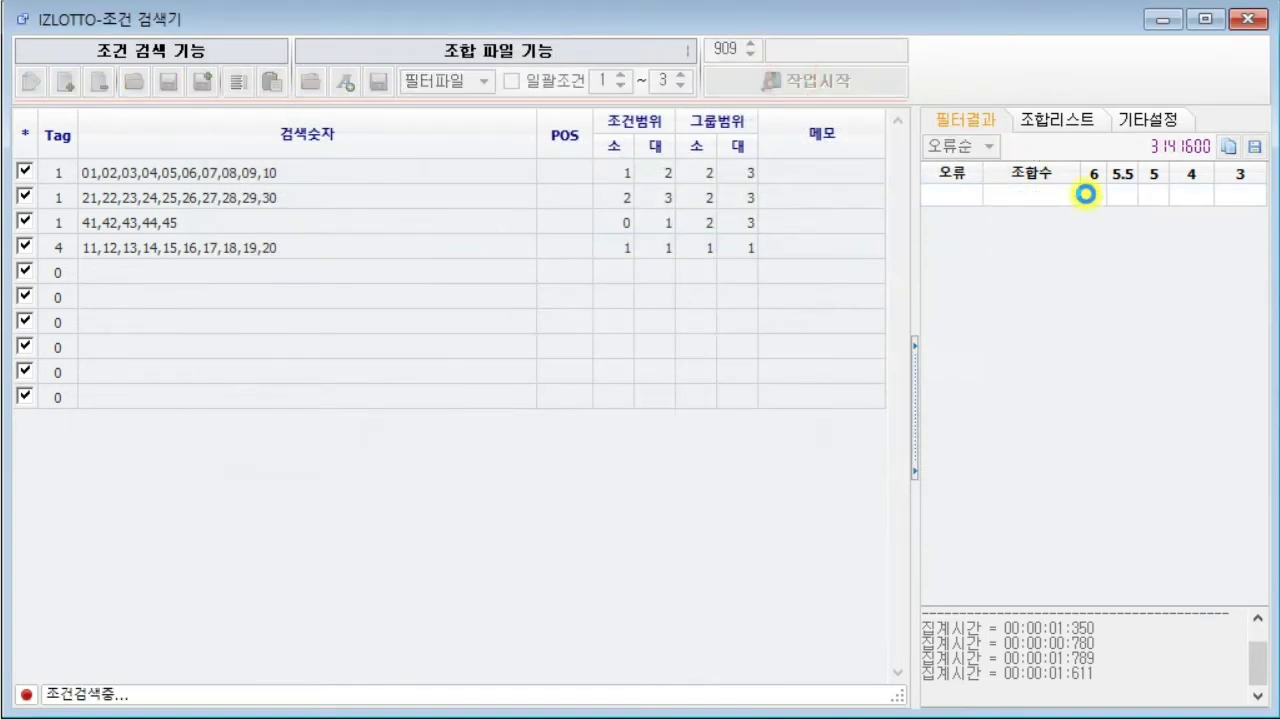
- Save this search's combinations with 0 errors as the IzLotto file 1-3 in the 조검검색강의#6 folder
left_click(1254, 146)
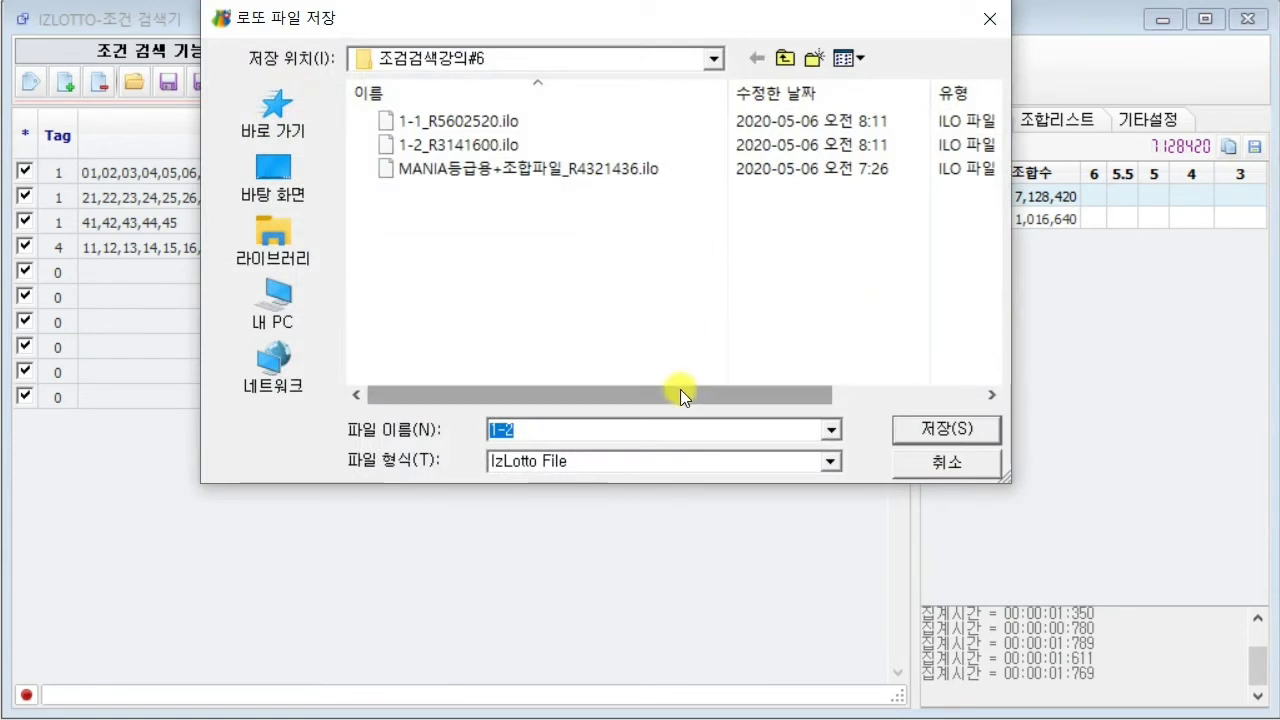
type("1-3")
key("Return")
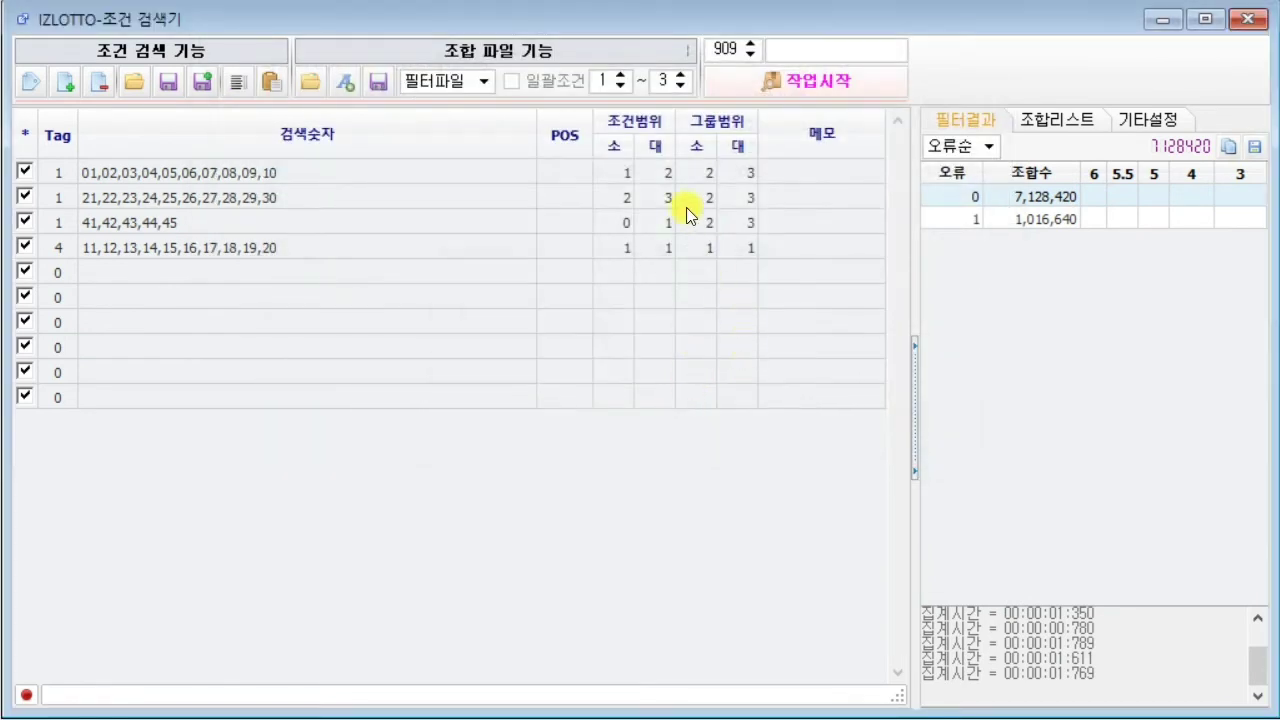
left_click(683, 155)
left_click_drag(757, 218, 759, 222)
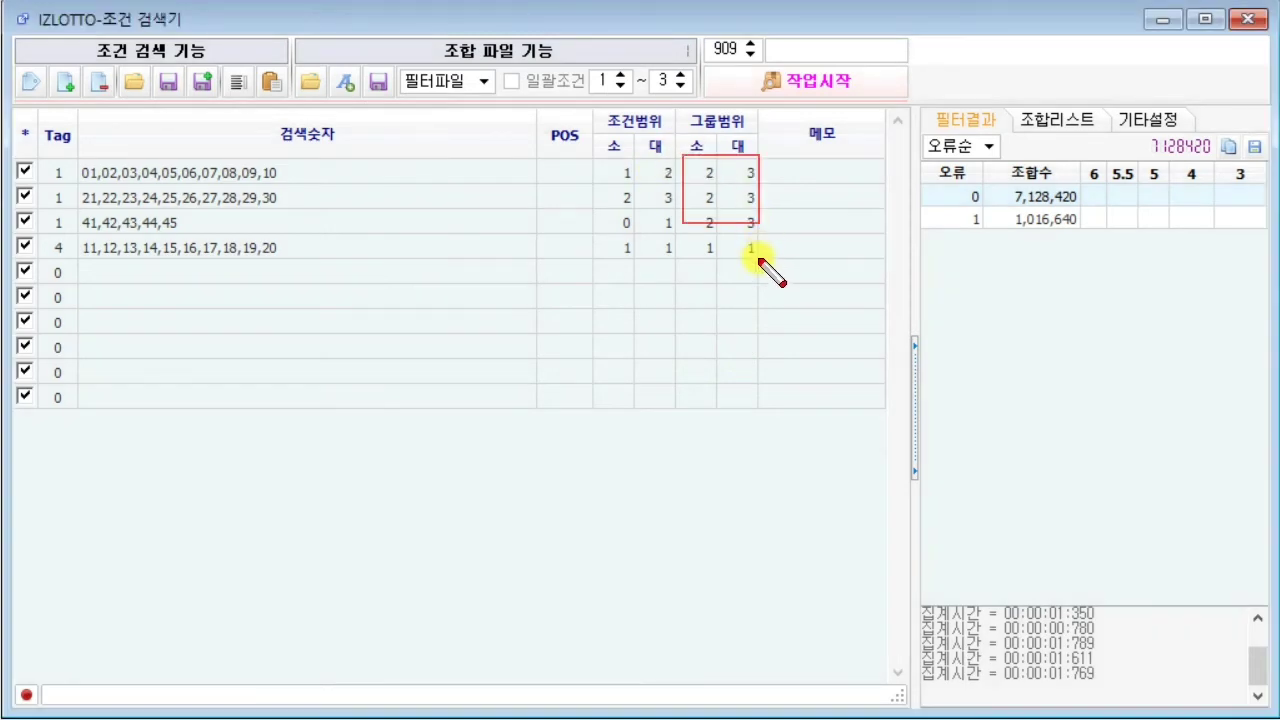
key("Escape")
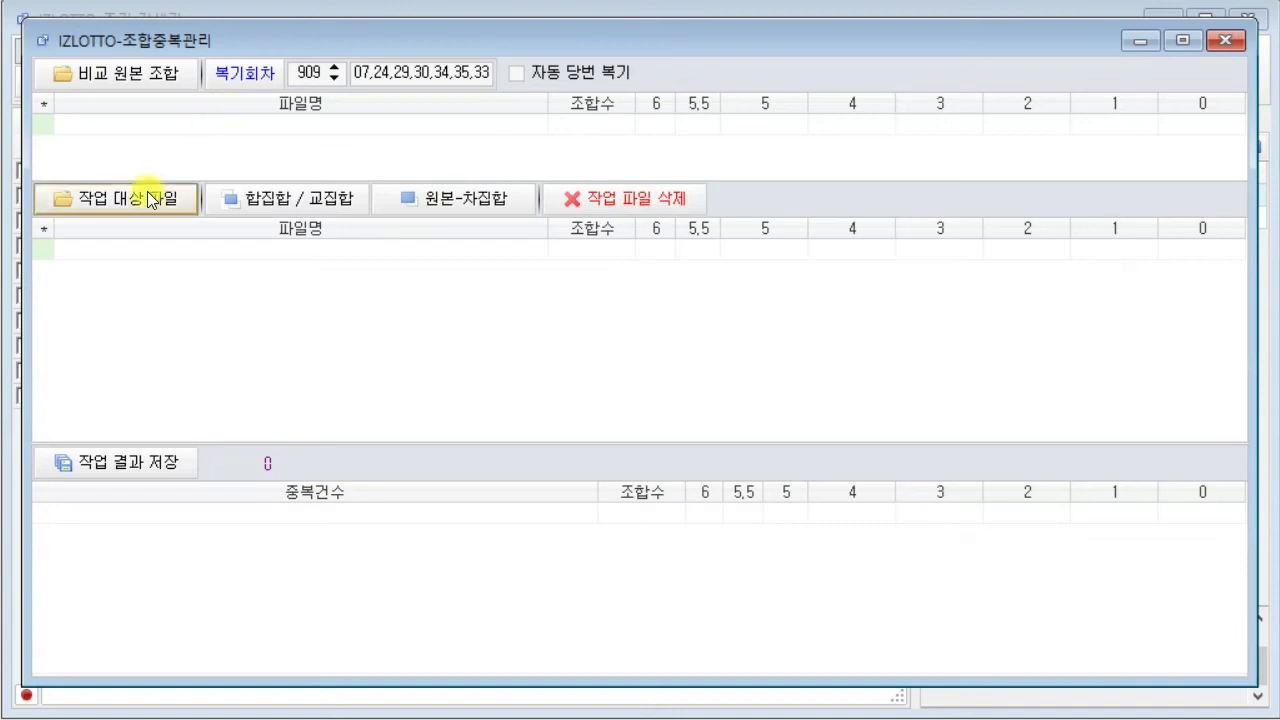
- Load the 1-1, 1-2 and 1-3 combination files as work files (작업 대상 파일) in 조합중복관리 and run 합집합 / 교집합
left_click(149, 205)
left_click(485, 170)
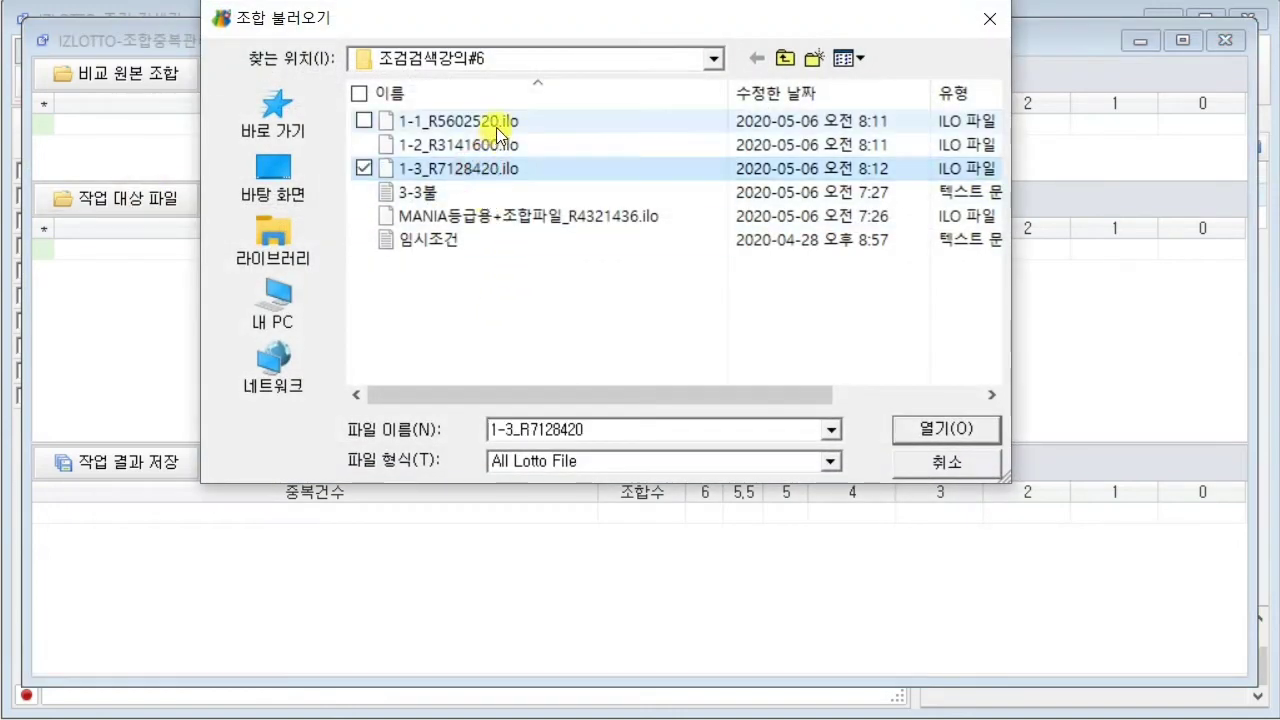
left_click(527, 121, "shift")
left_click(925, 434)
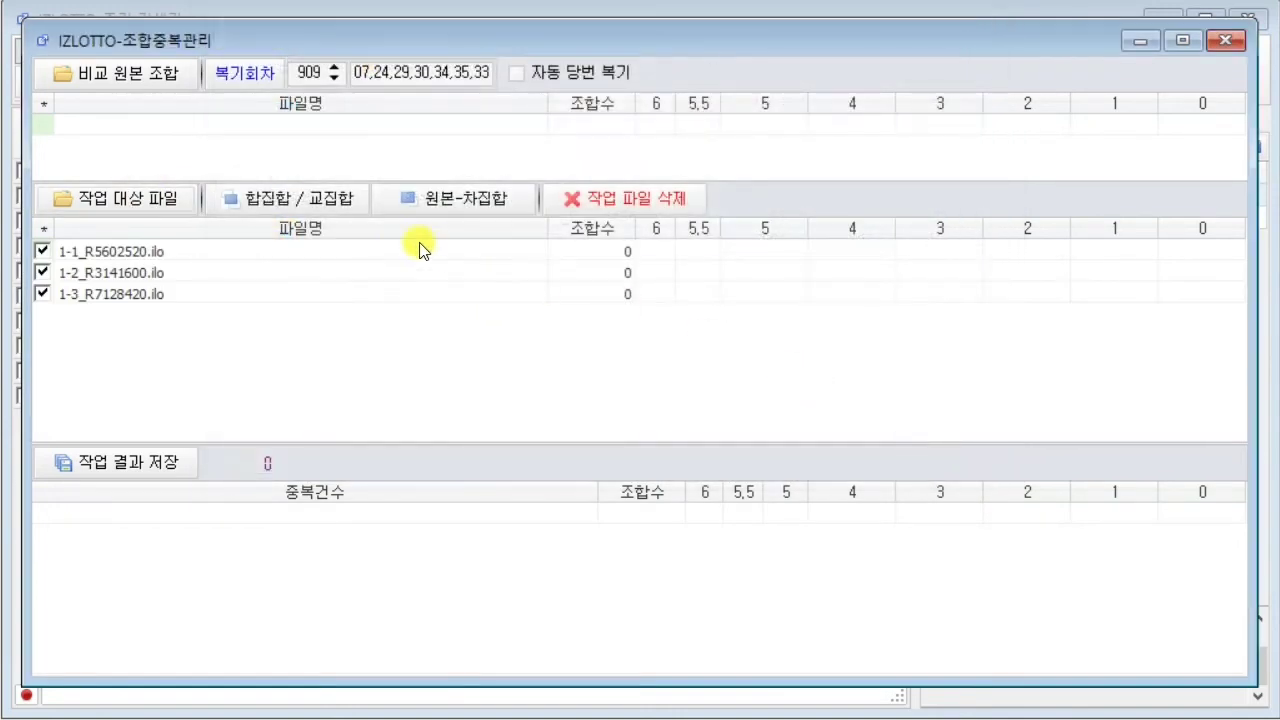
left_click(346, 205)
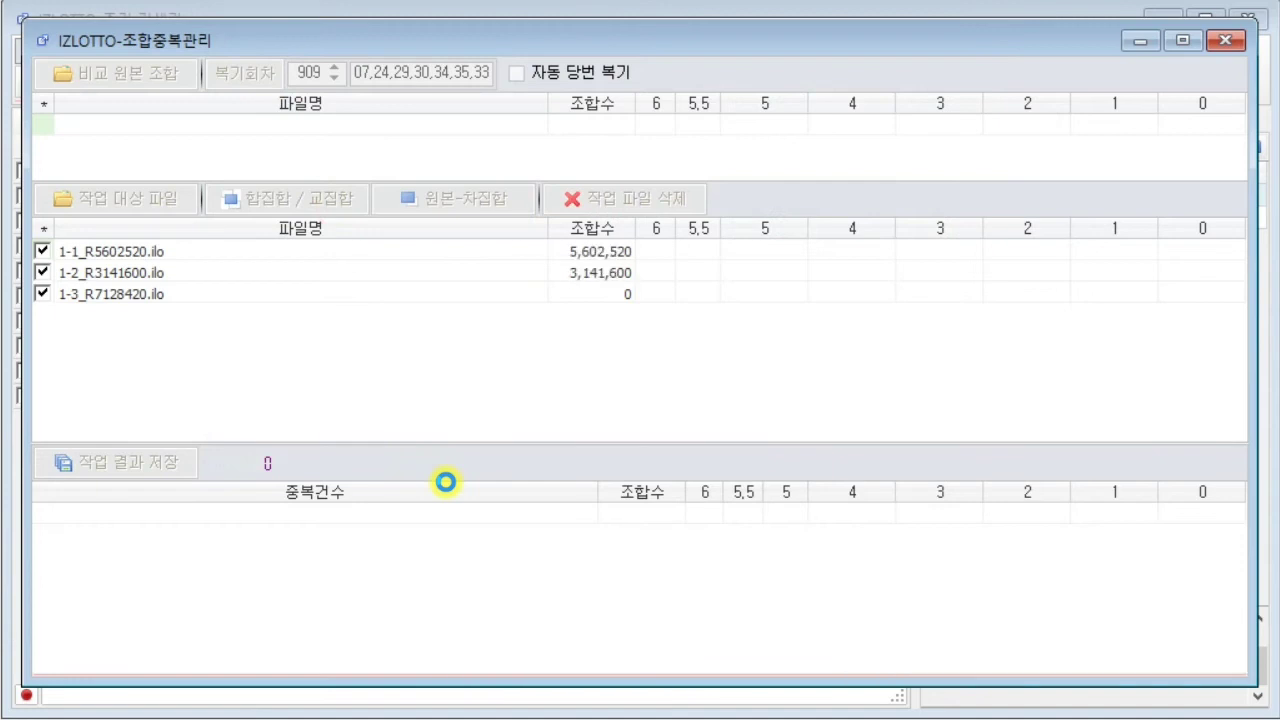
- Save the combinations overlapping in 2 or 3 files as one IzLotto file in 조검검색강의#6 and minimize 조합중복관리
left_click(216, 535)
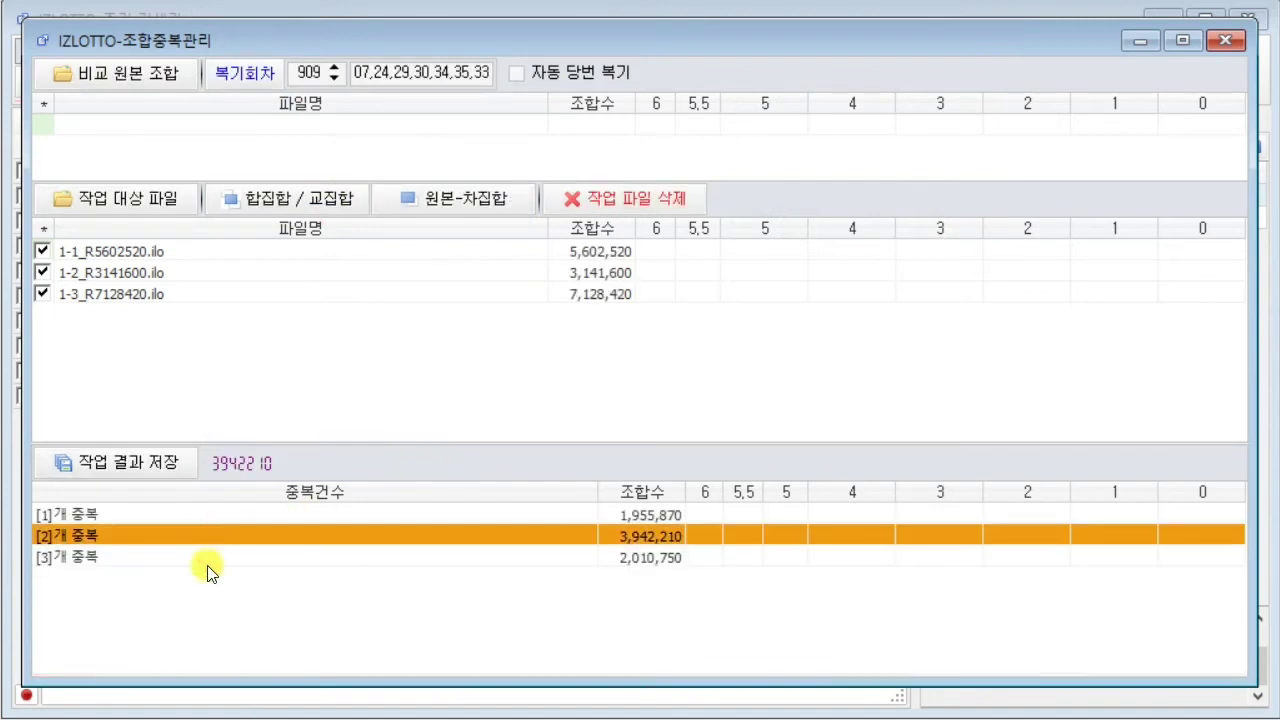
left_click(208, 557, "shift")
left_click(149, 469)
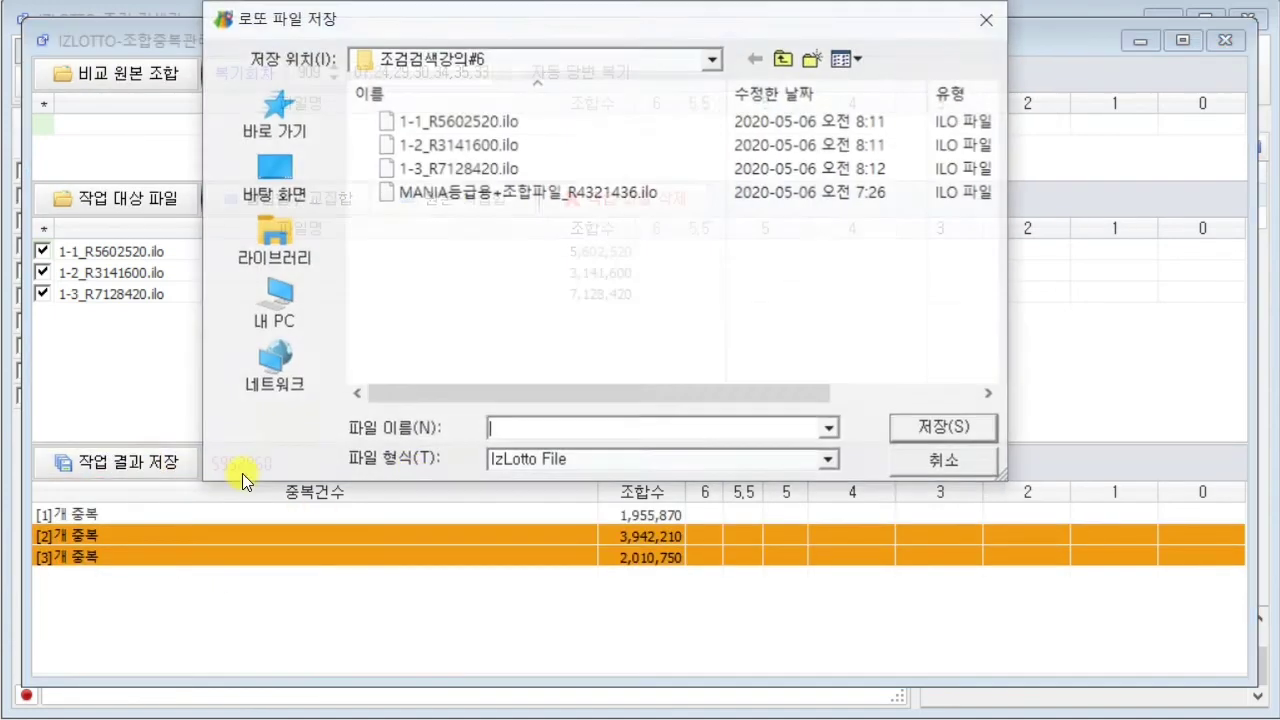
left_click(450, 168)
double_click(541, 430)
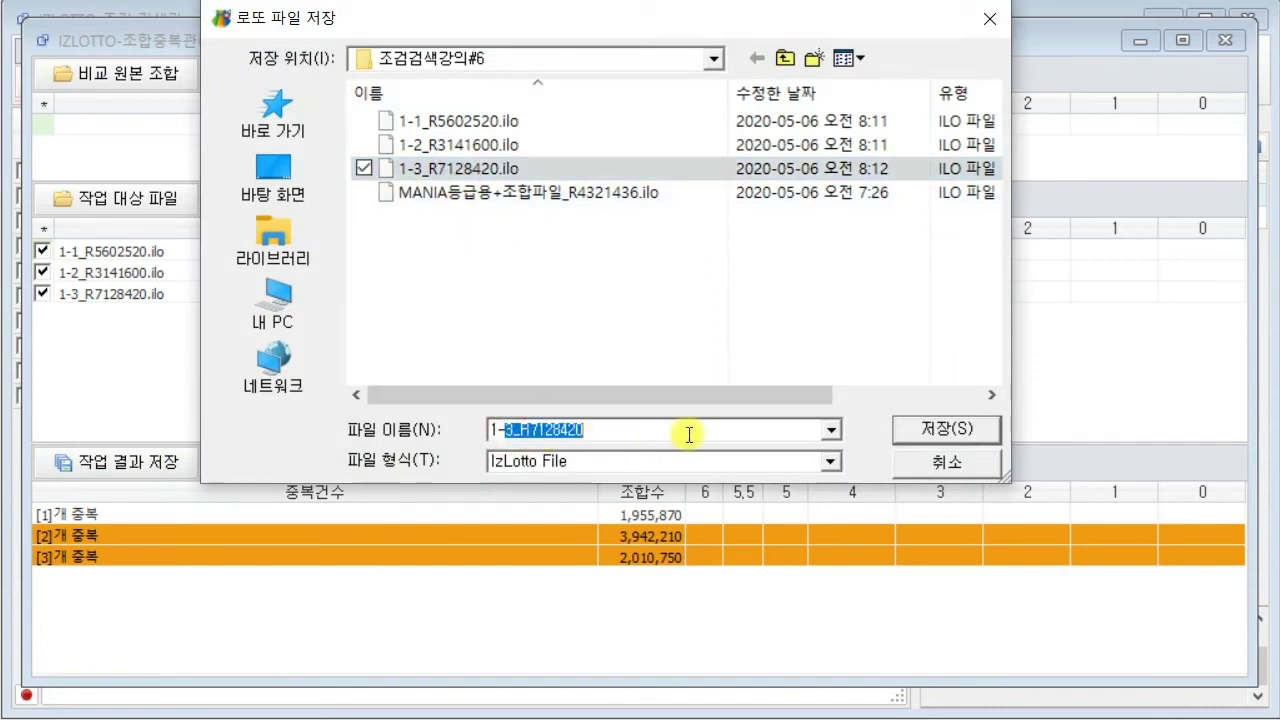
type("1-뵘")
key("Return")
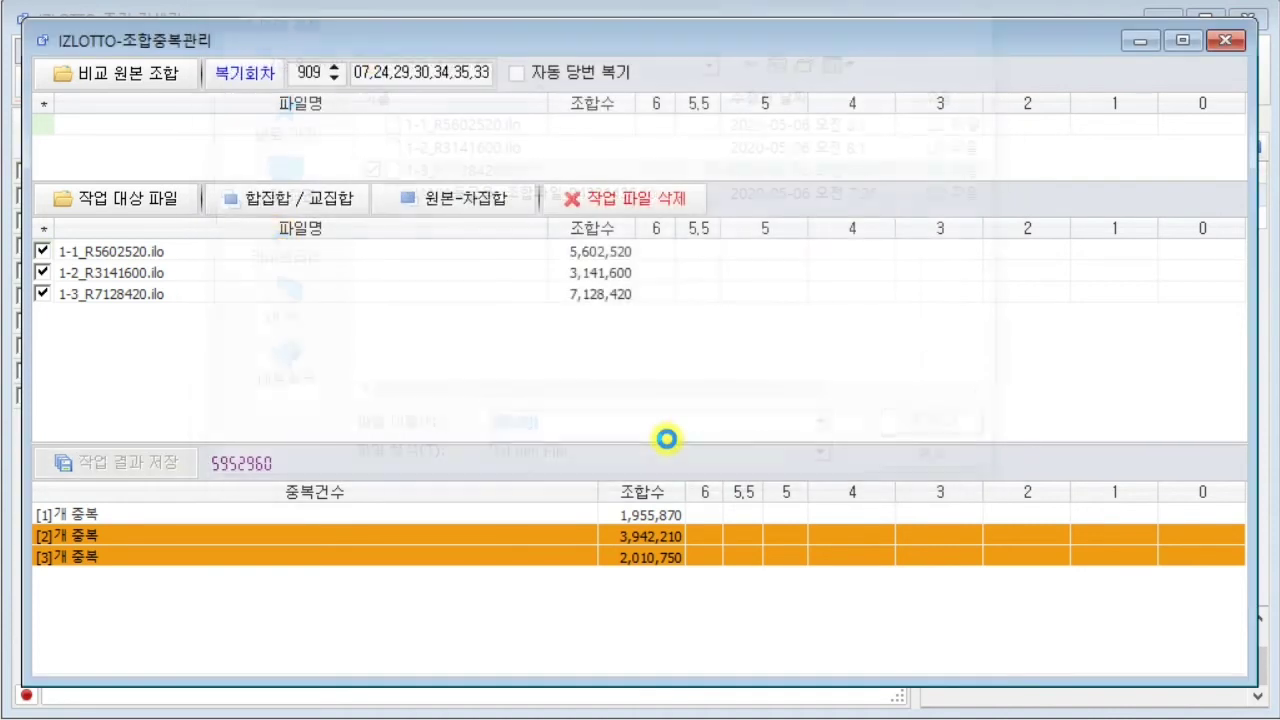
key("Return")
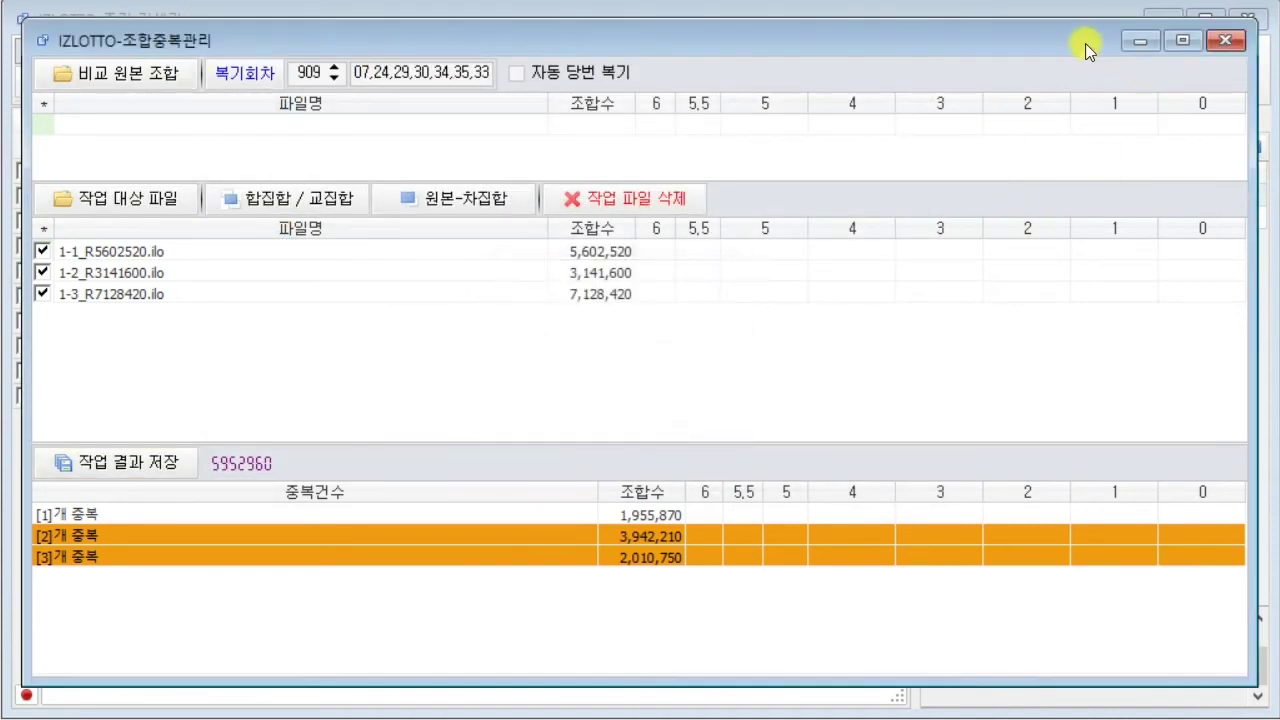
left_click(1137, 42)
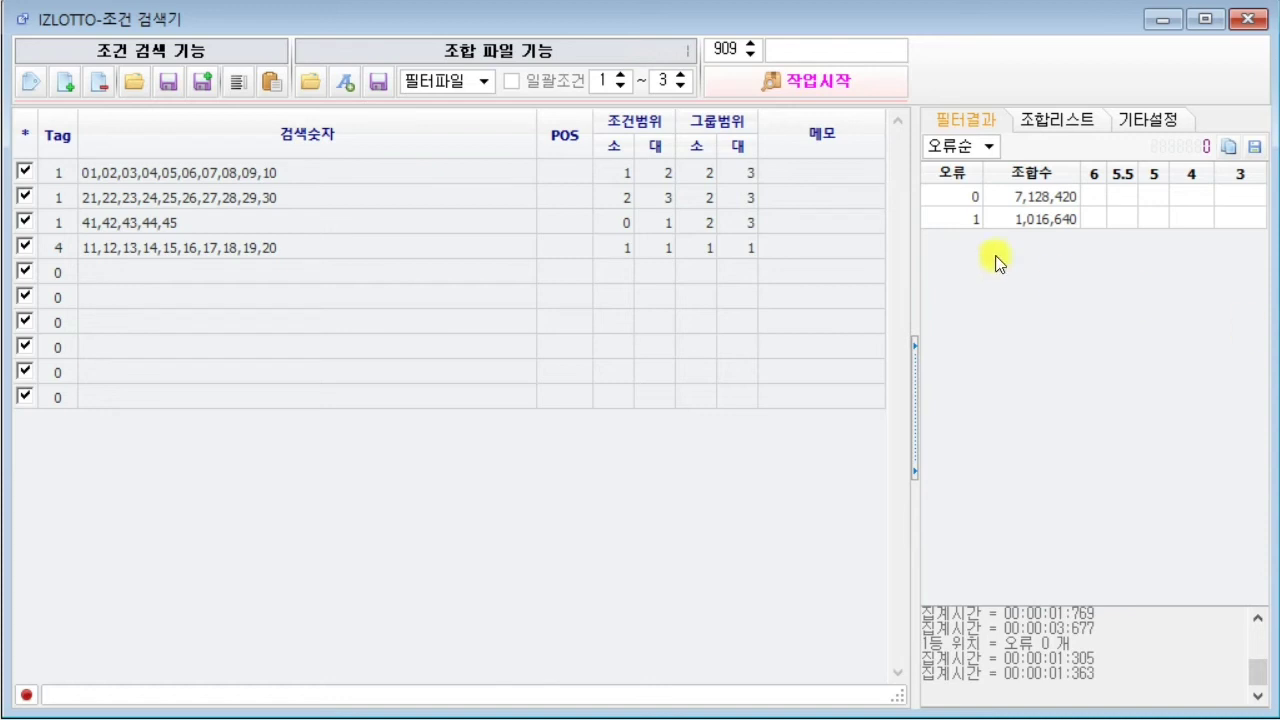
- Load test_R1499638.ilo from 새 폴더 as the filter file, set the draw round to 908 and run the search
left_click(414, 80)
left_click(467, 119)
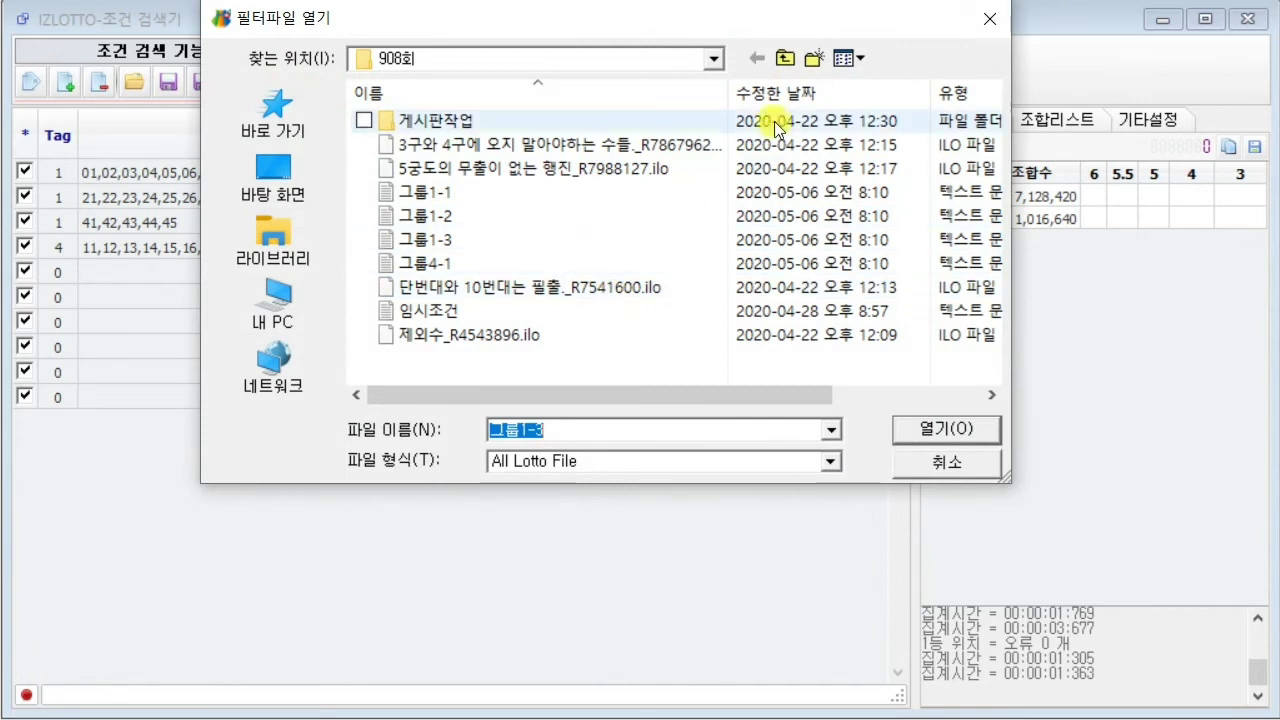
left_click(778, 60)
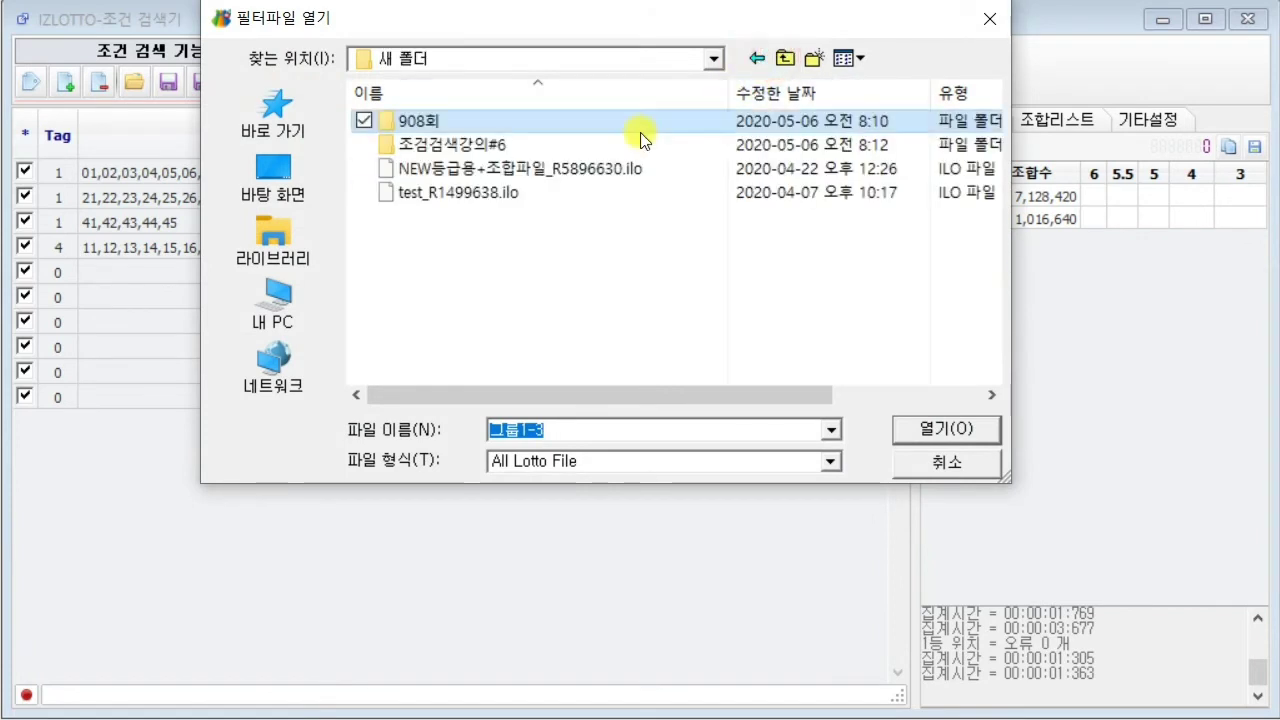
double_click(523, 193)
left_click(780, 89)
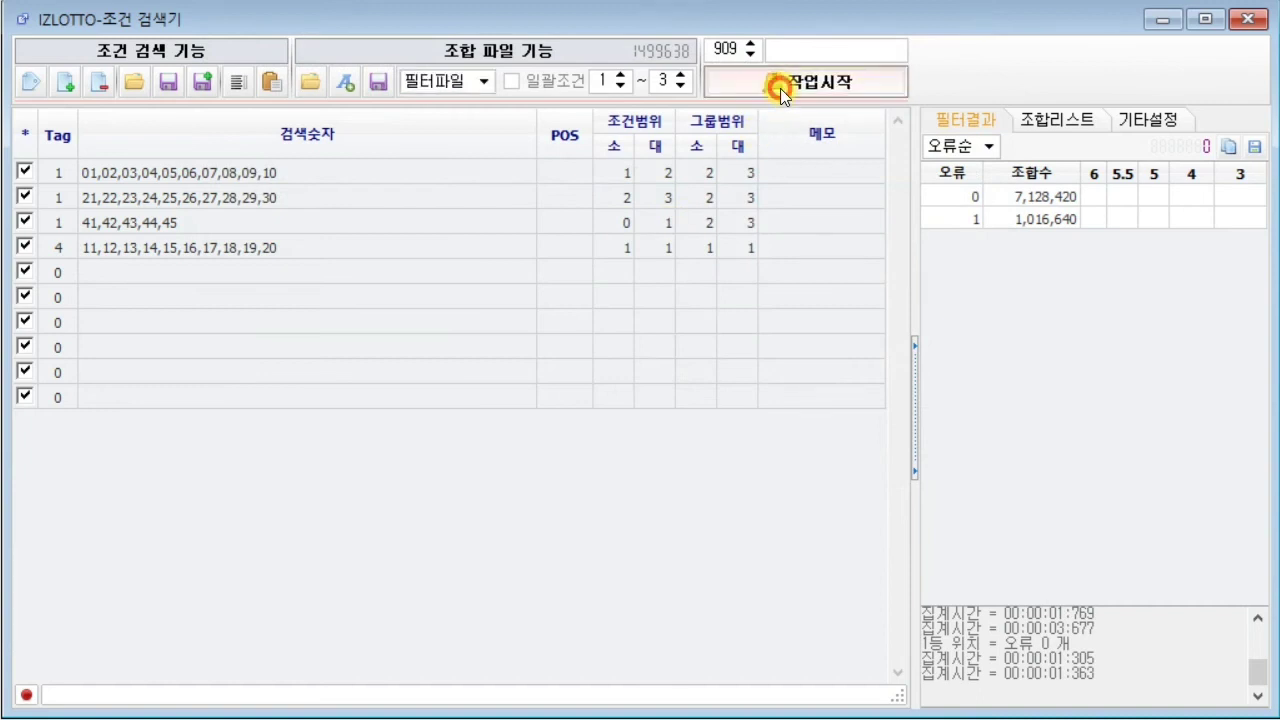
left_click(750, 53)
left_click(752, 76)
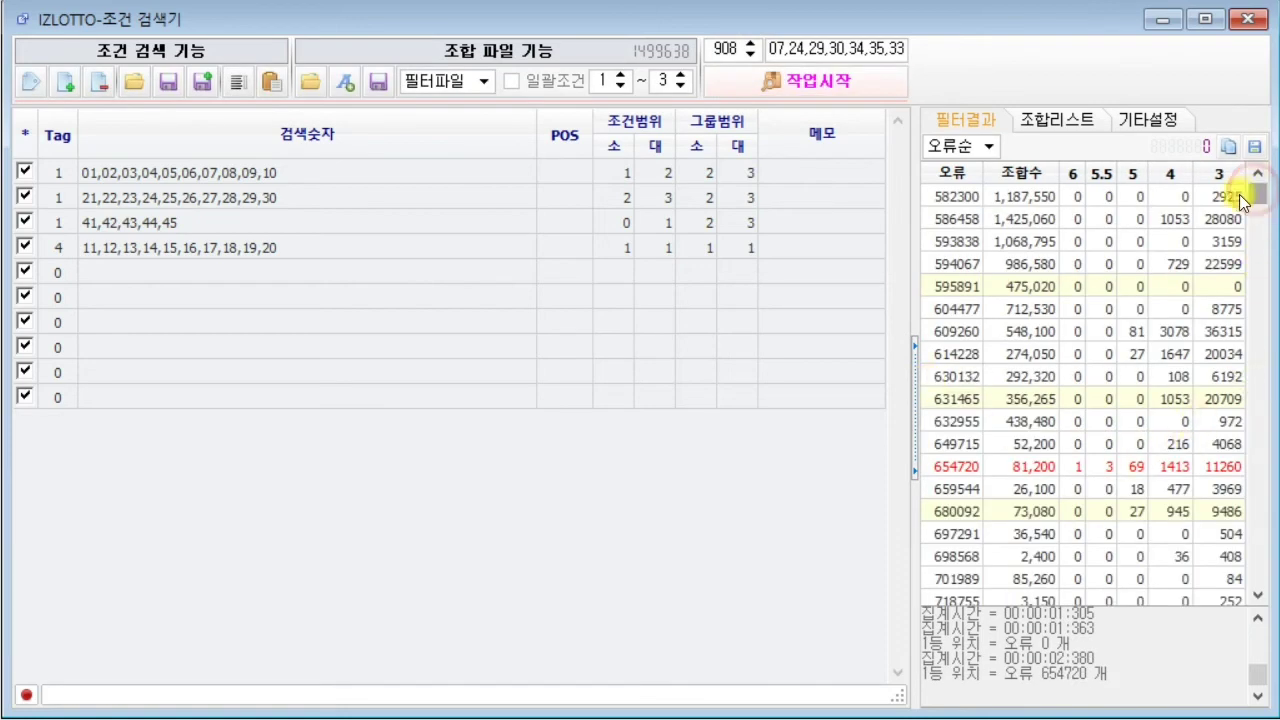
- Examine the filter results sorted by error count, from the row with the most errors up to the fewest
left_click(1205, 197)
left_click_drag(1258, 195, 1260, 560)
left_click(1145, 576)
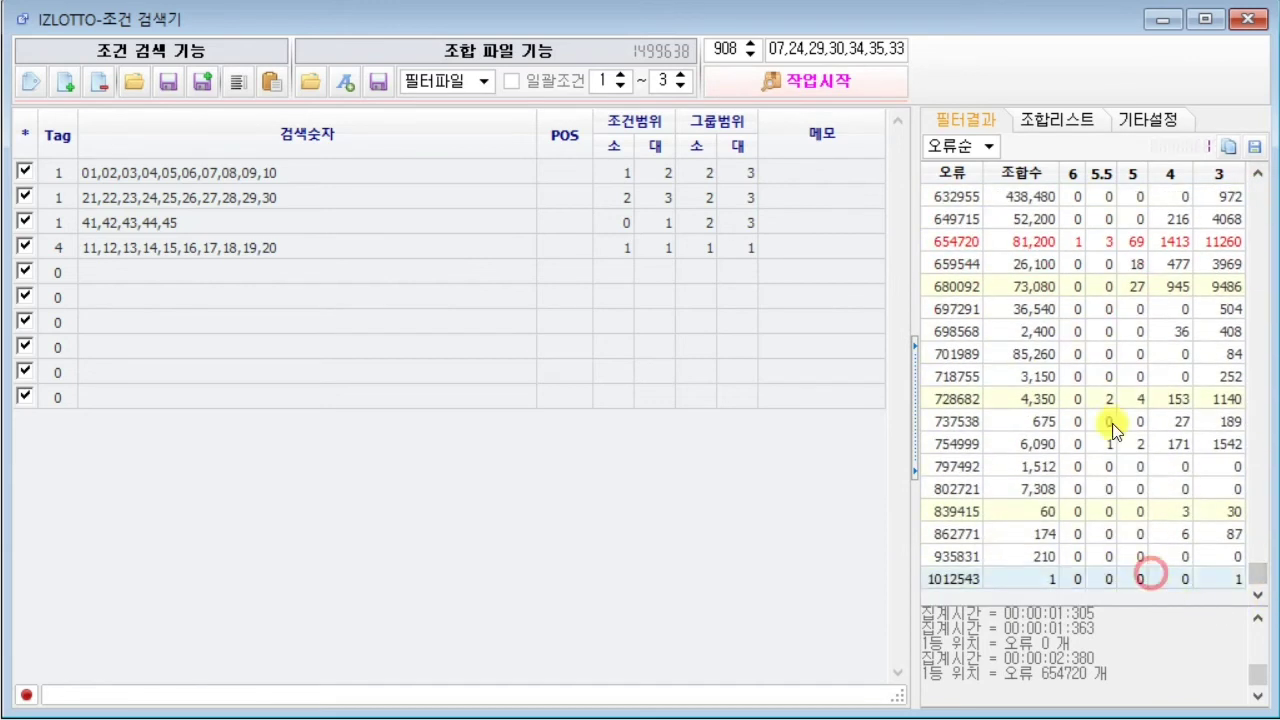
left_click(1078, 243)
key("Up")
key("Up")
key("Up")
key("Up")
key("Up")
key("Up")
key("Up")
key("Up")
key("Up")
key("Up")
key("Up")
key("Up")
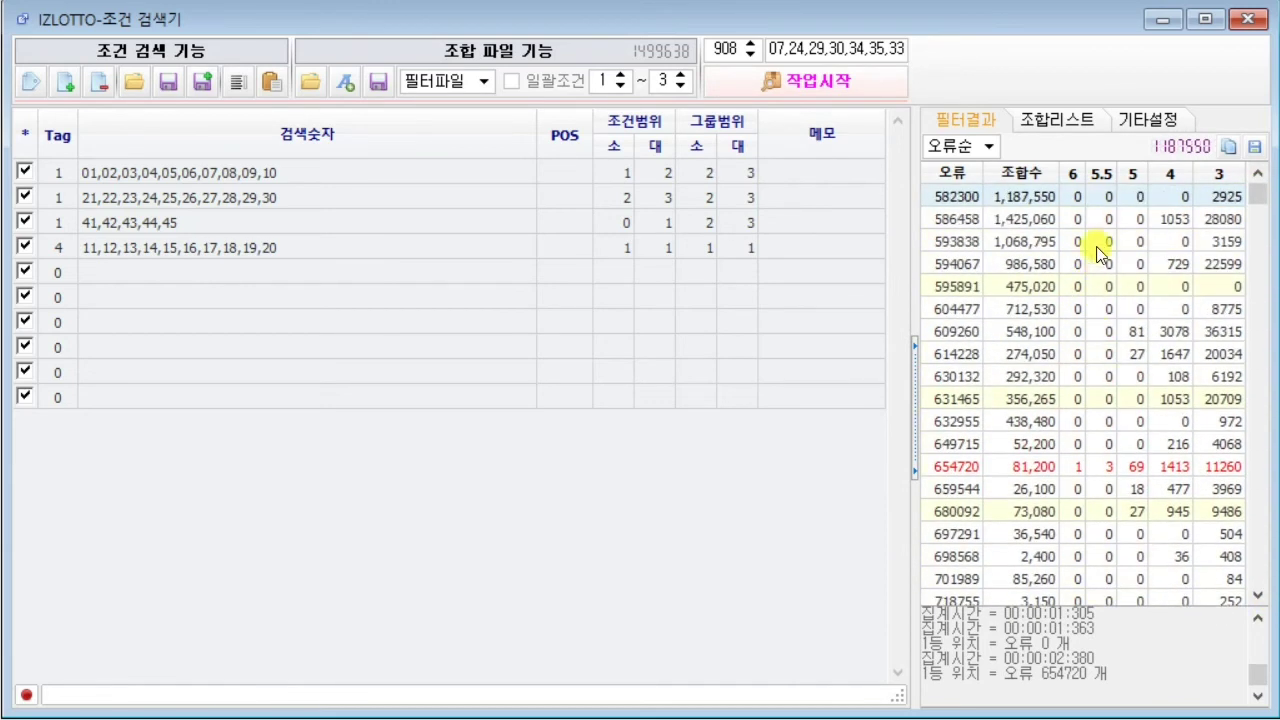
- Select the result rows from 582300 to 654720 errors, then the two rows with the most errors, to compare their combination totals
left_click_drag(1080, 195, 1092, 475)
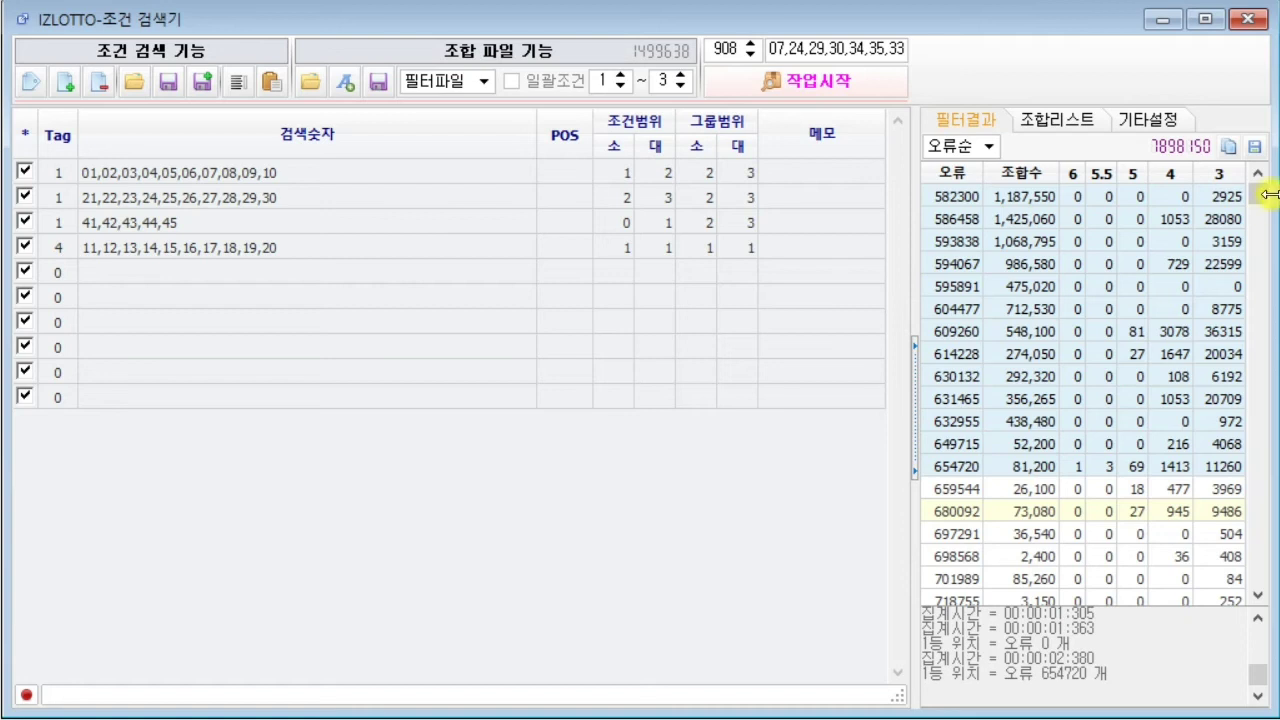
left_click_drag(1263, 194, 1257, 571)
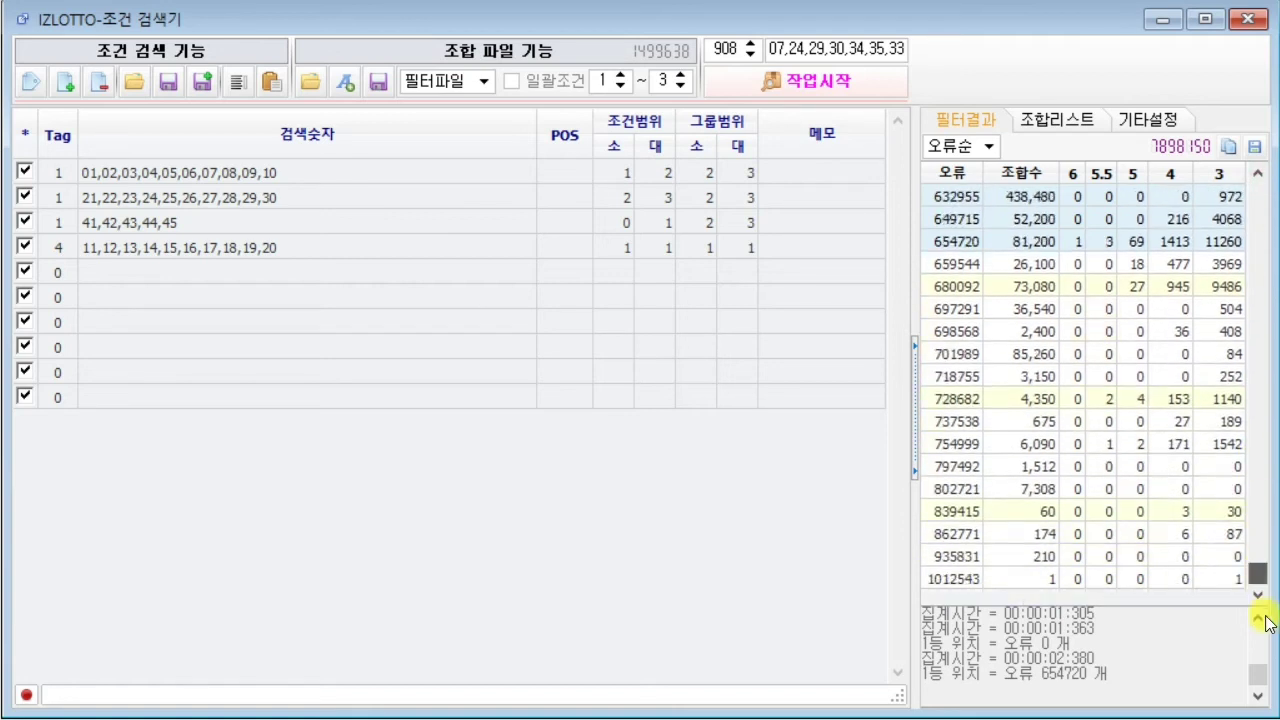
left_click(1194, 578)
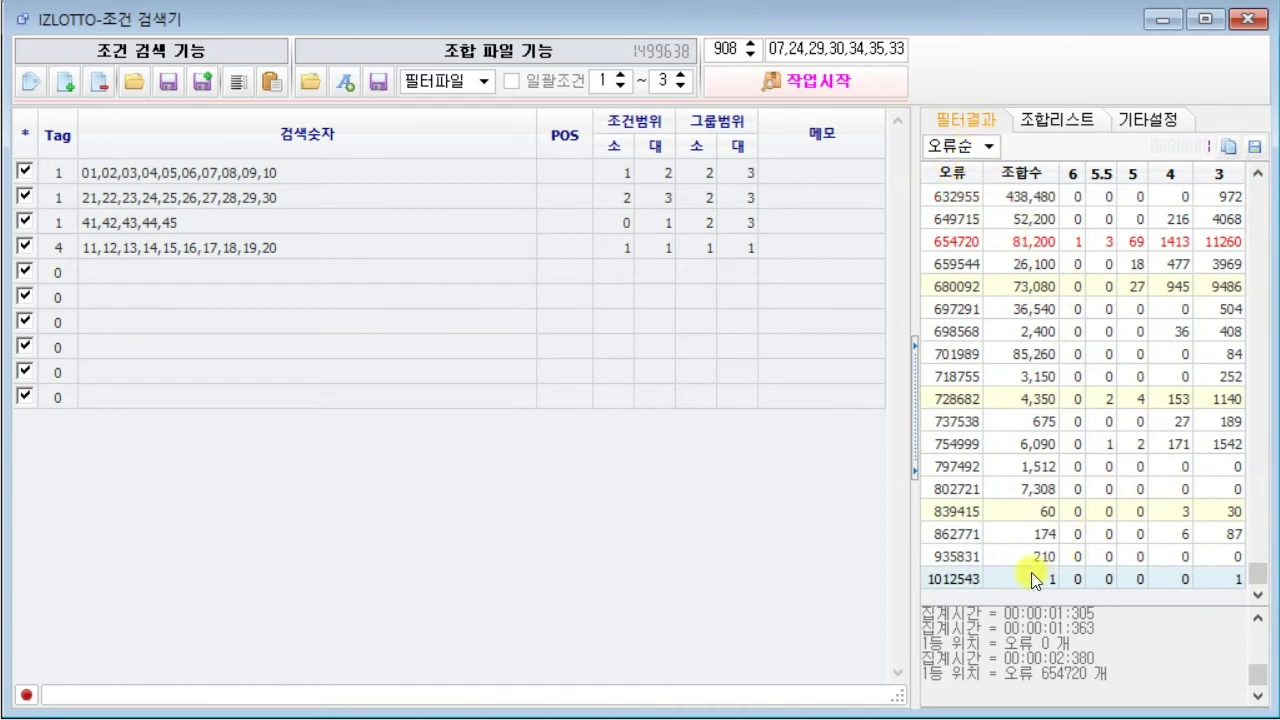
left_click(1006, 561, "shift")
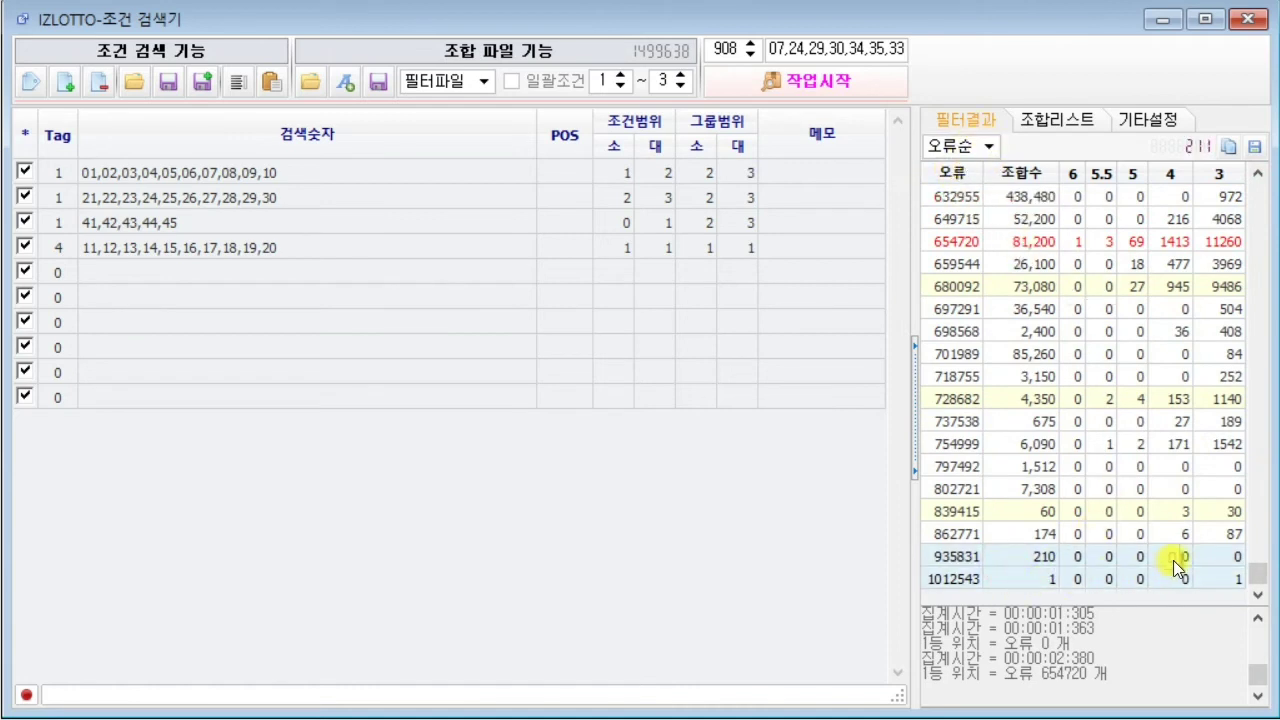
left_click(1227, 565)
- Auto-select 2 combinations in 기타설정 using the 0~2필터 option and accept the completion notice
left_click(1124, 118)
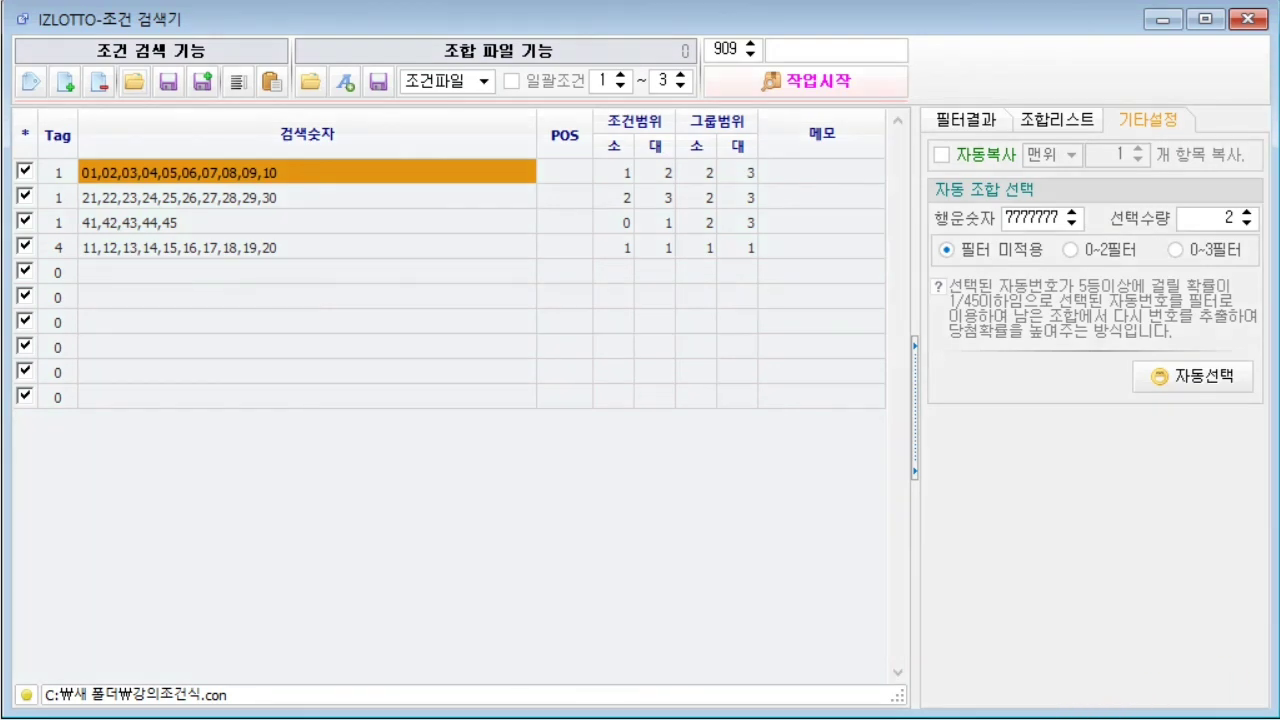
left_click(1246, 212)
left_click(1252, 224)
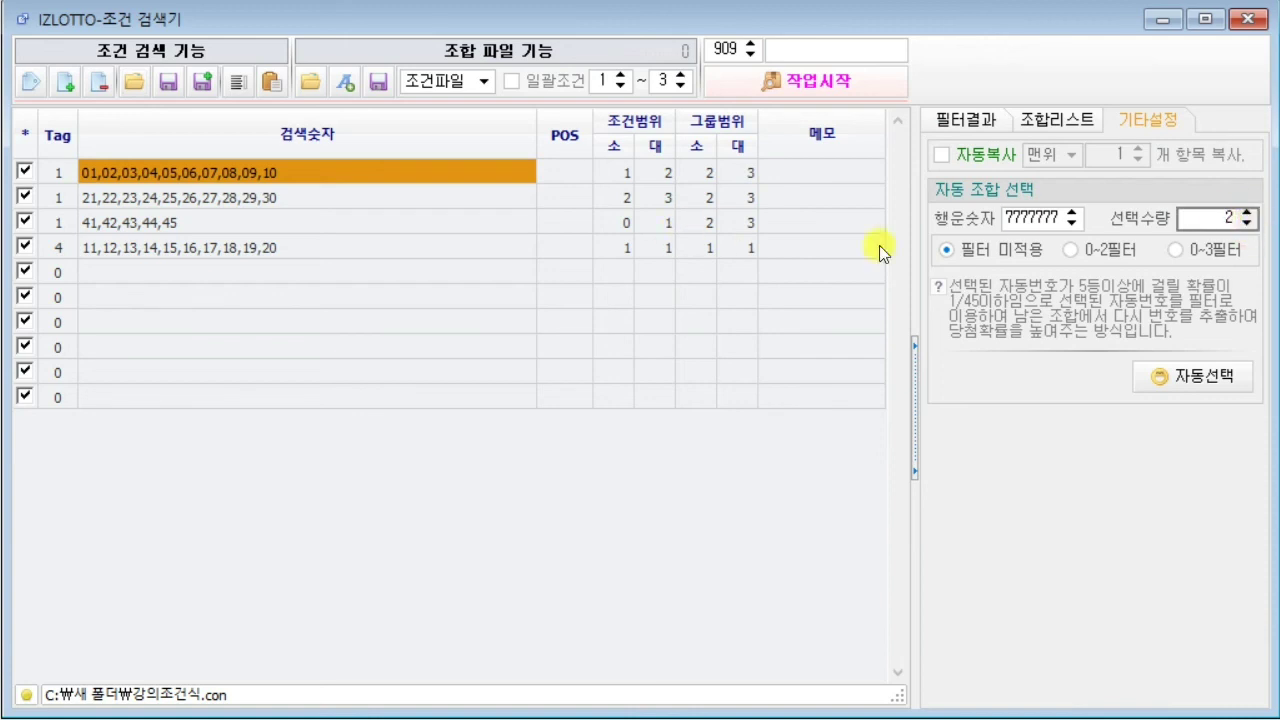
left_click(1116, 258)
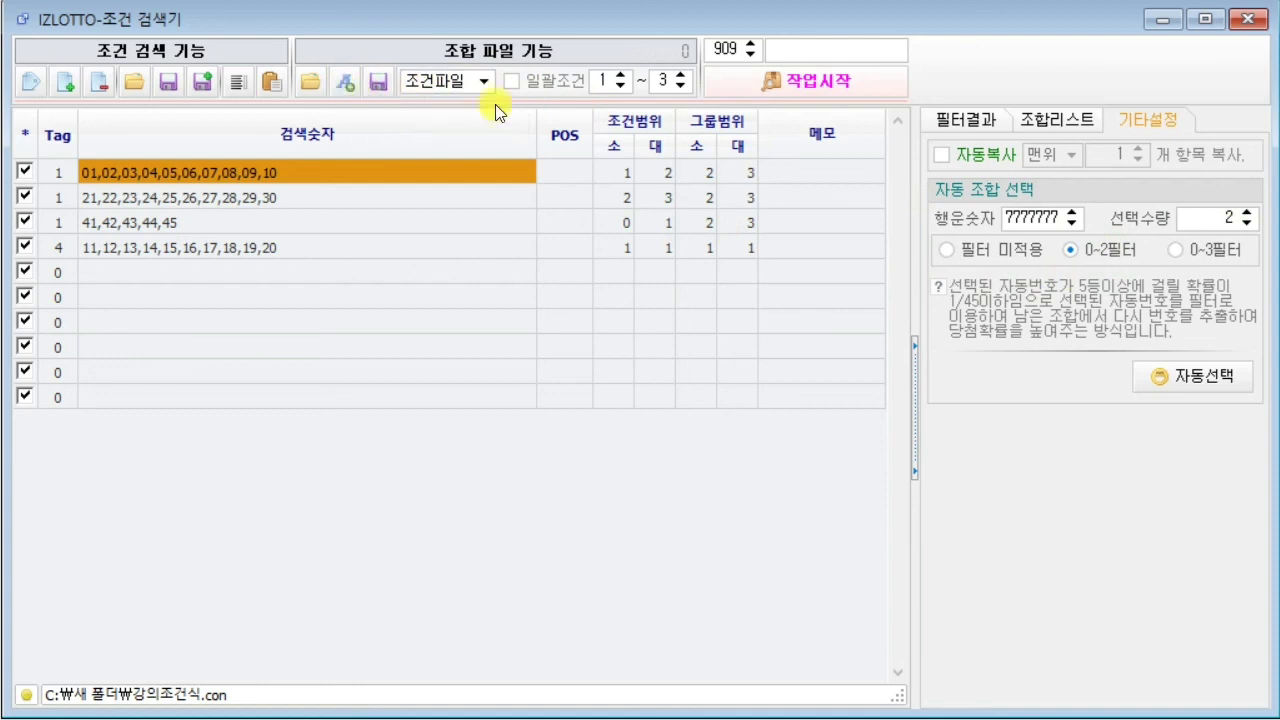
left_click(1173, 386)
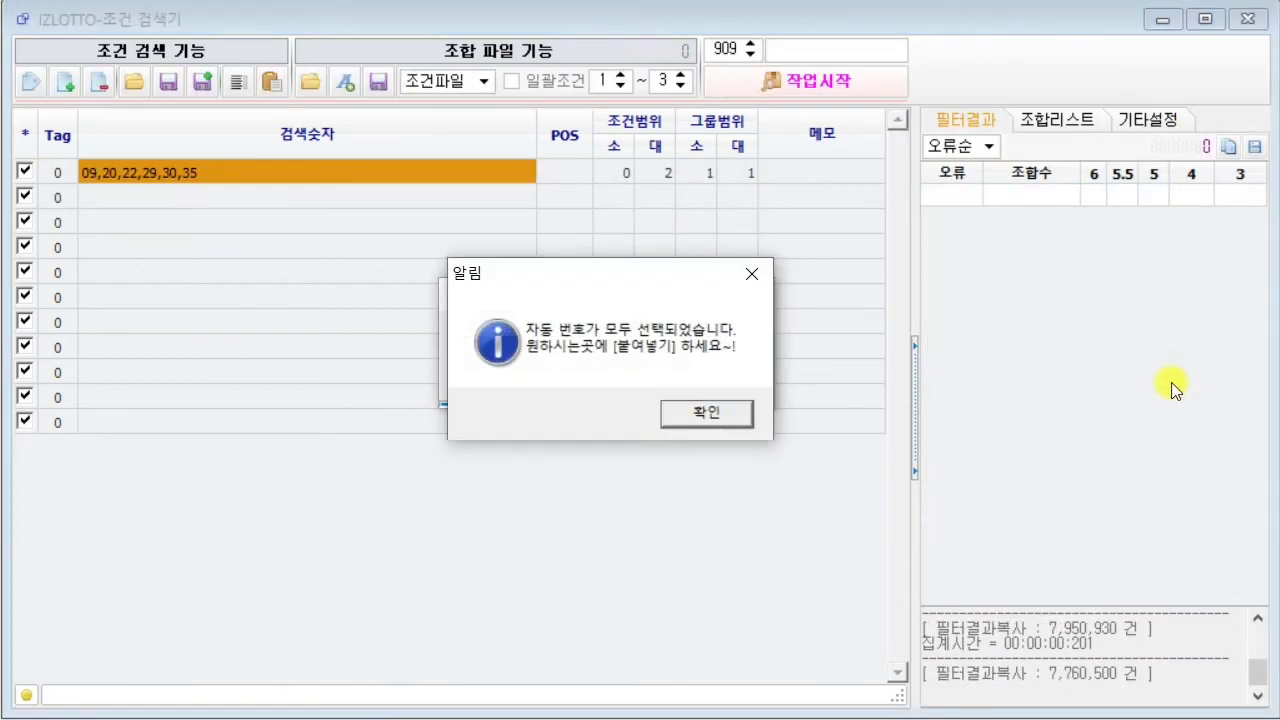
left_click(712, 414)
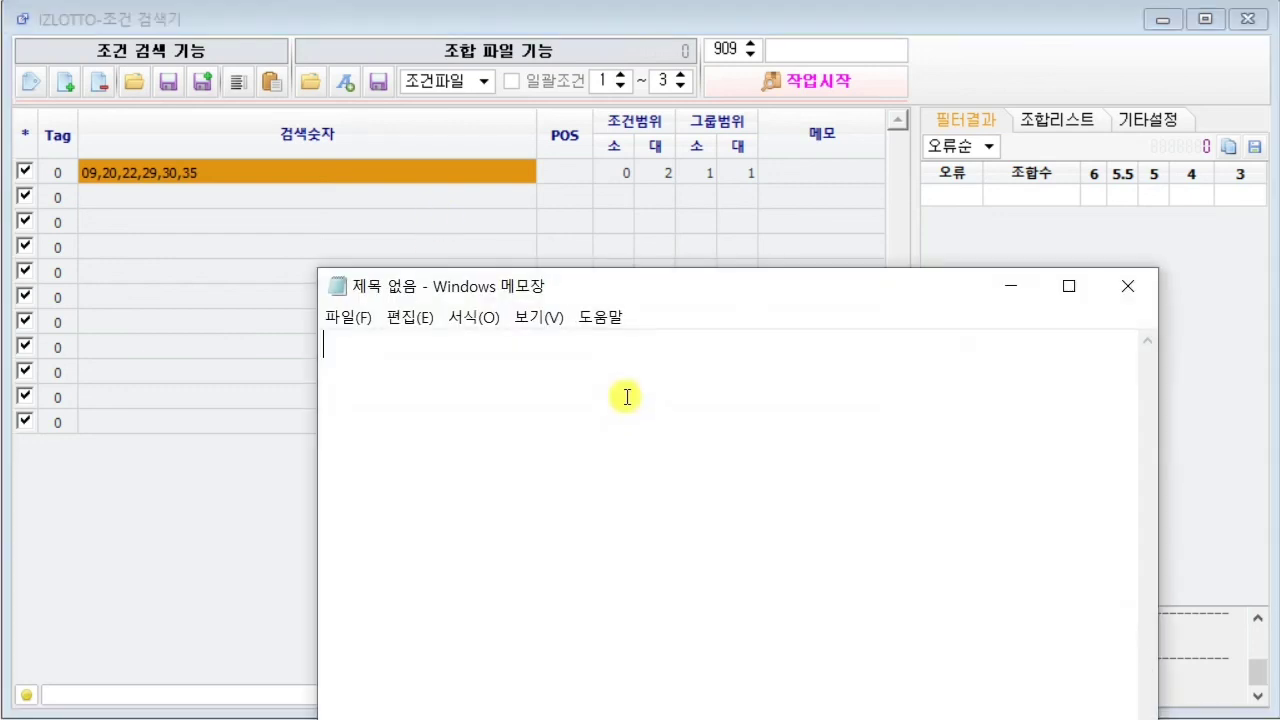
- Paste the auto-selected combinations into an empty Notepad document and highlight each of the two lines
right_click(614, 400)
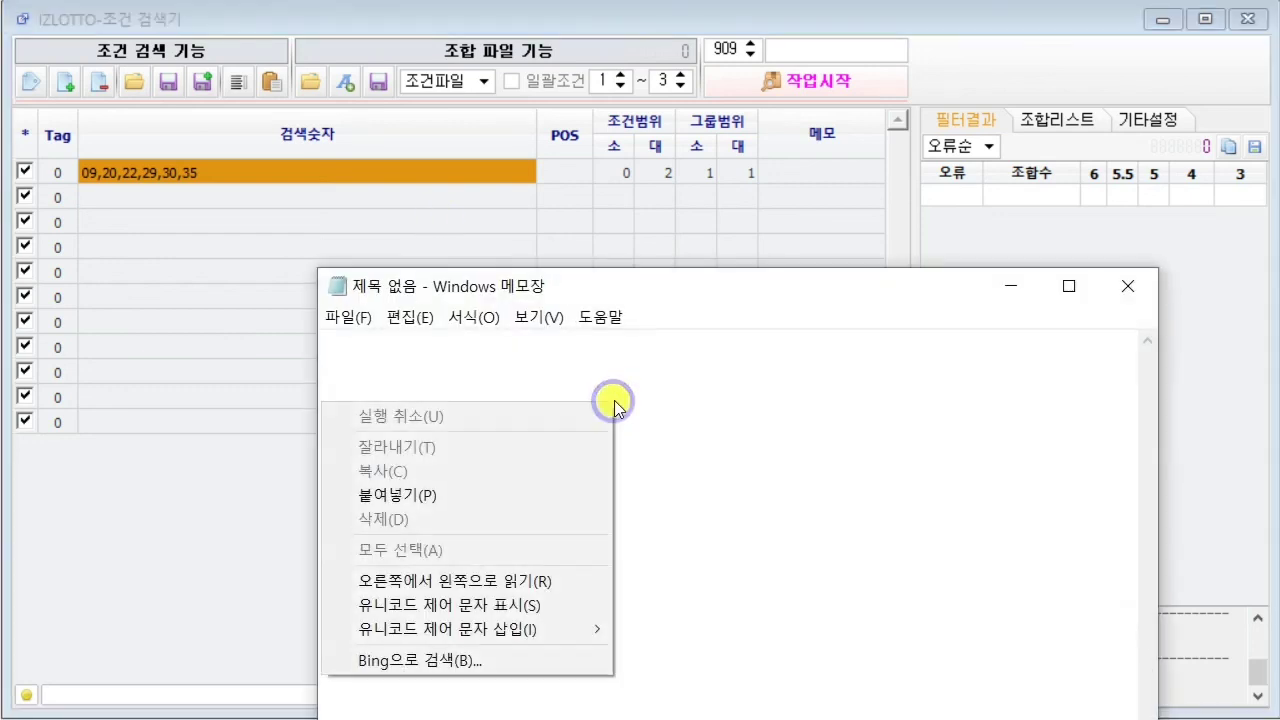
left_click(497, 494)
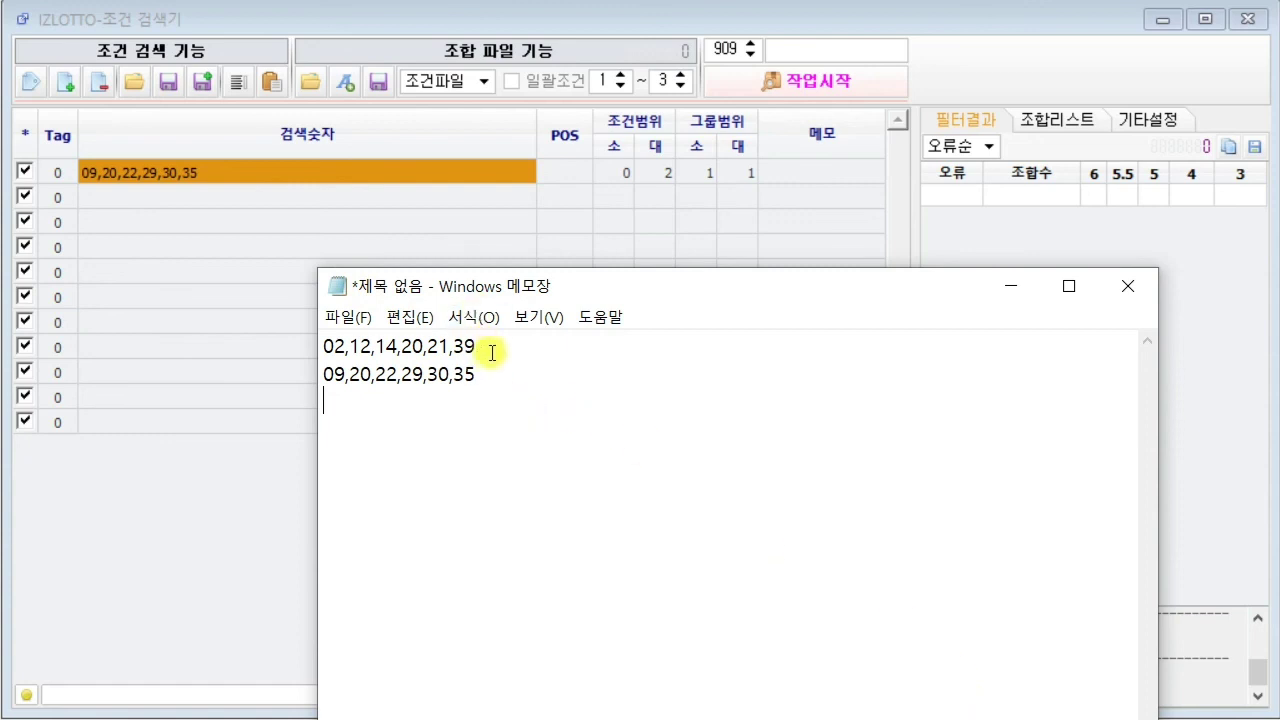
left_click_drag(478, 346, 323, 345)
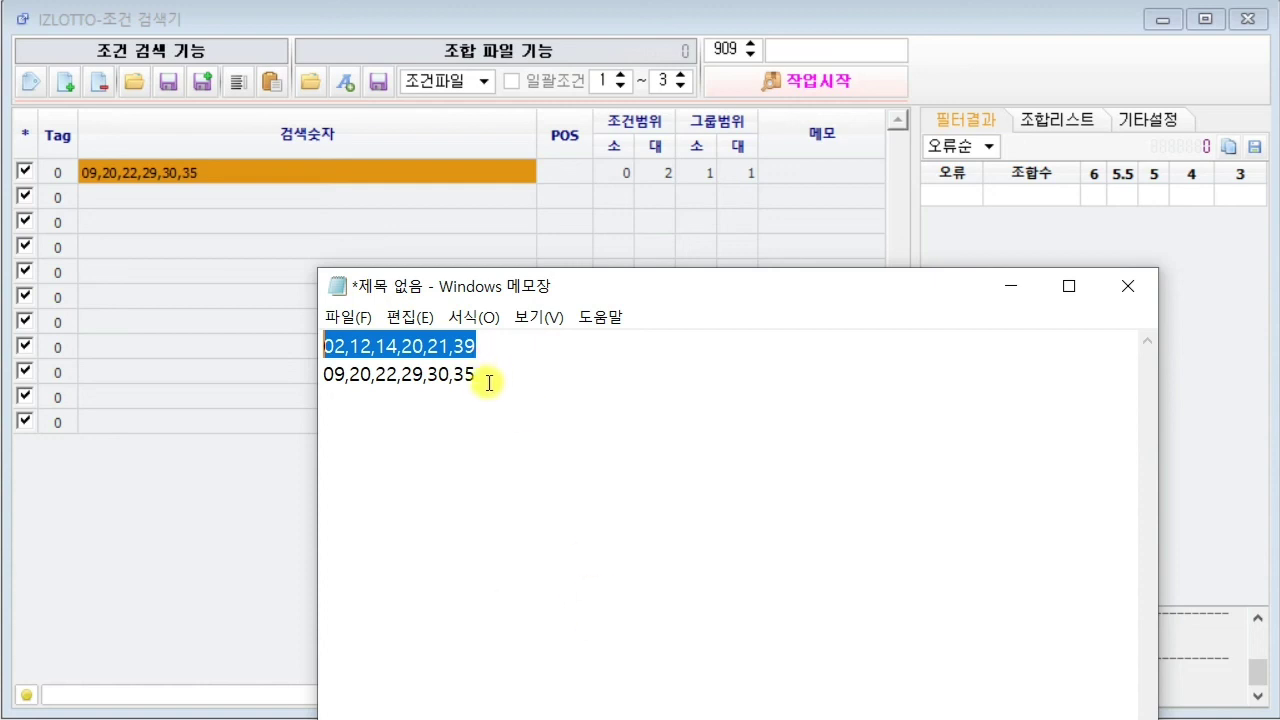
left_click_drag(482, 374, 323, 403)
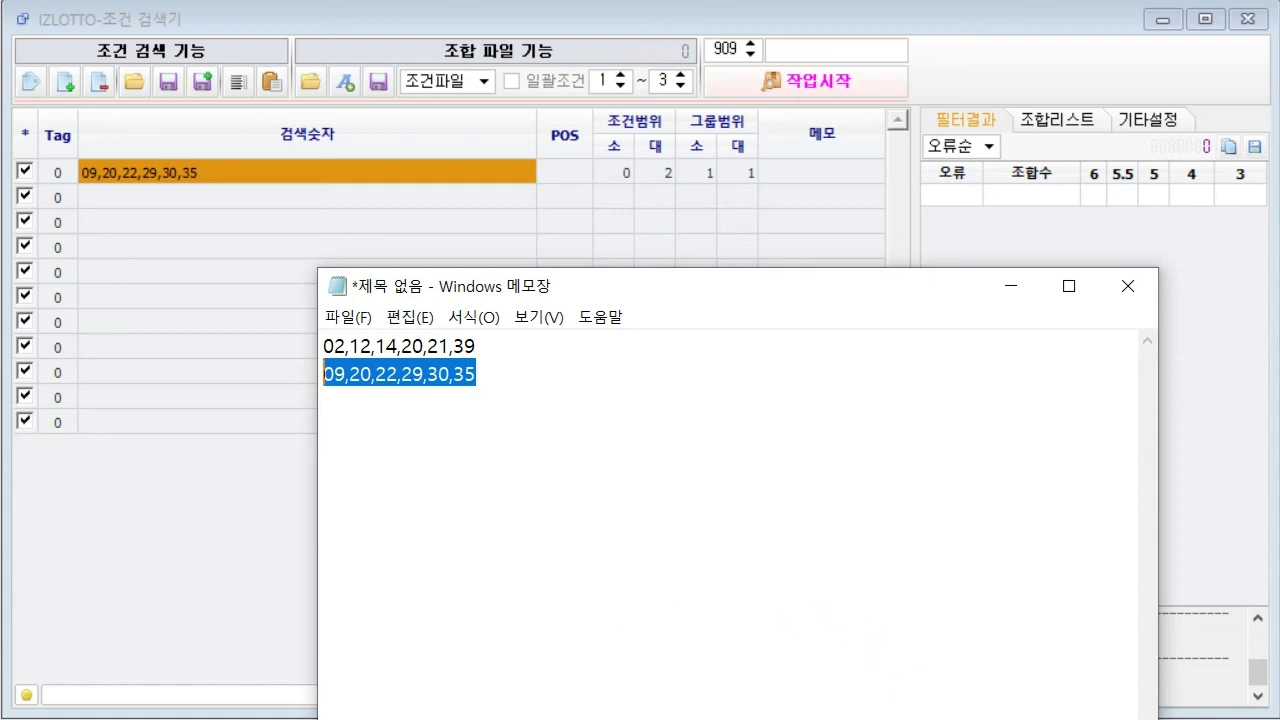
- Review the 조합수 and 필터결과복사 entries in the IZLOTTO log, and highlight the matching first combination line in Notepad
left_click(1230, 541)
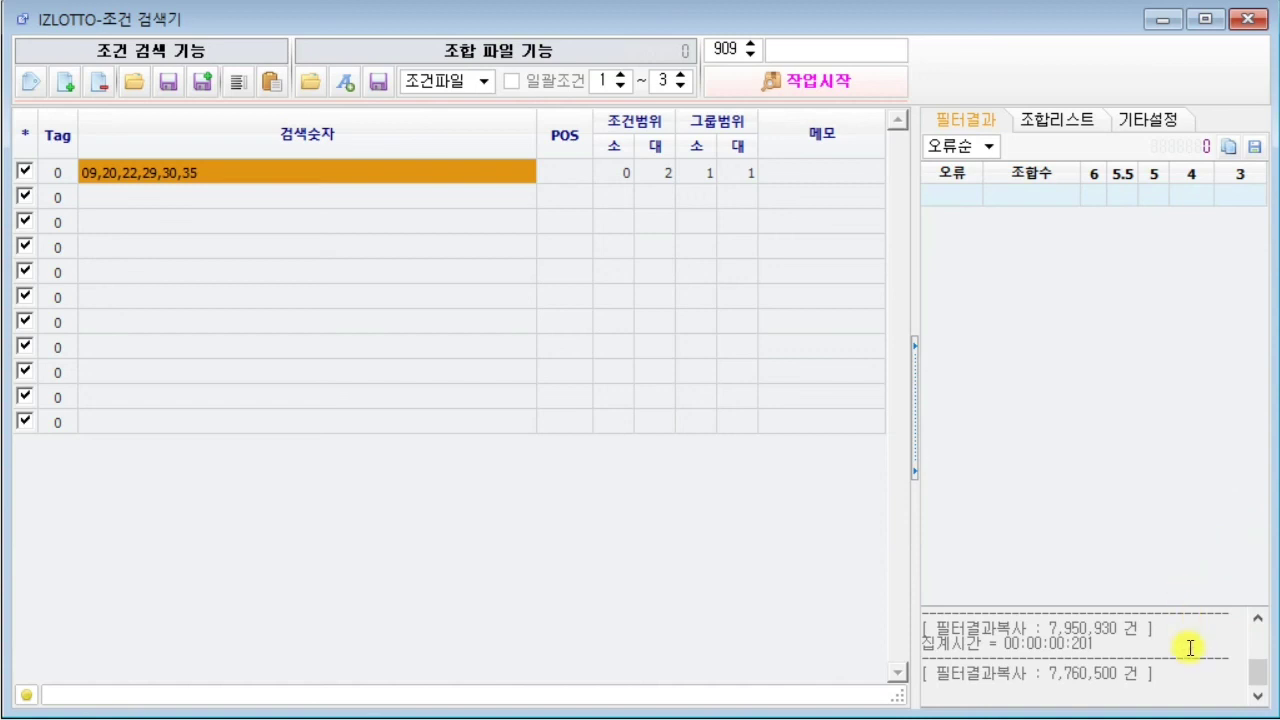
left_click(1257, 618)
left_click(1257, 618)
left_click(1257, 618)
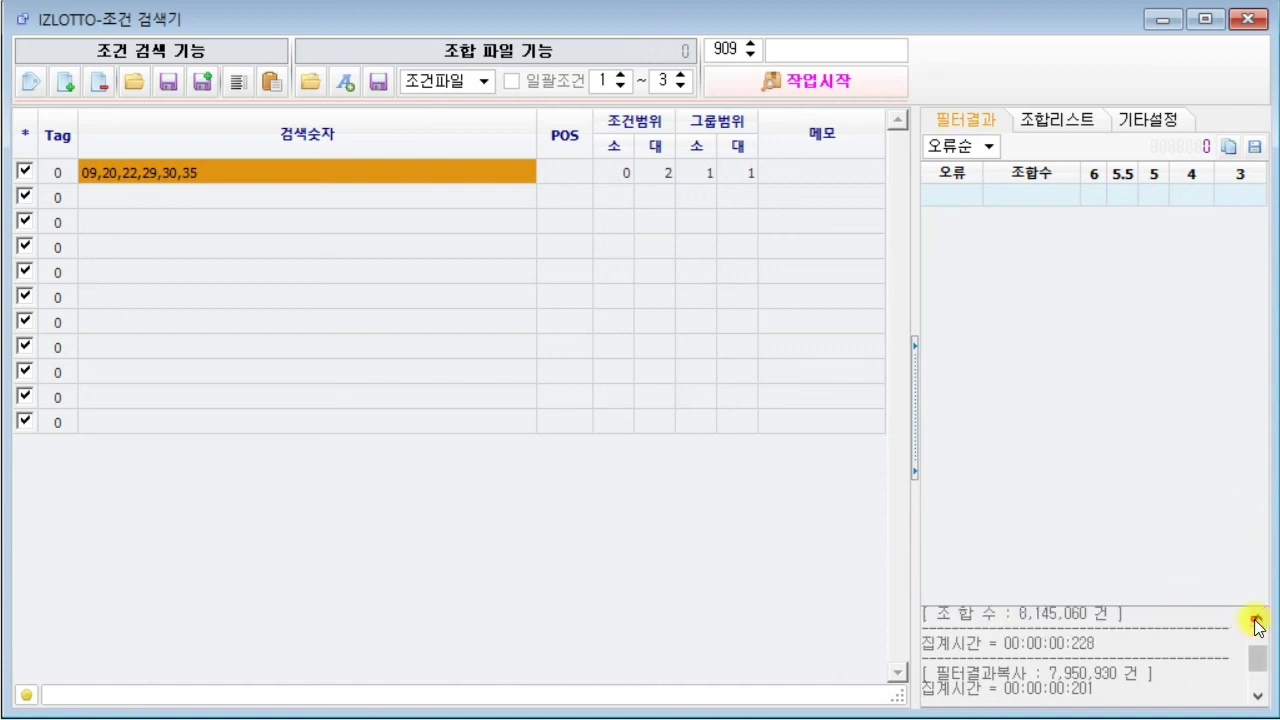
left_click(1257, 618)
left_click(1192, 642)
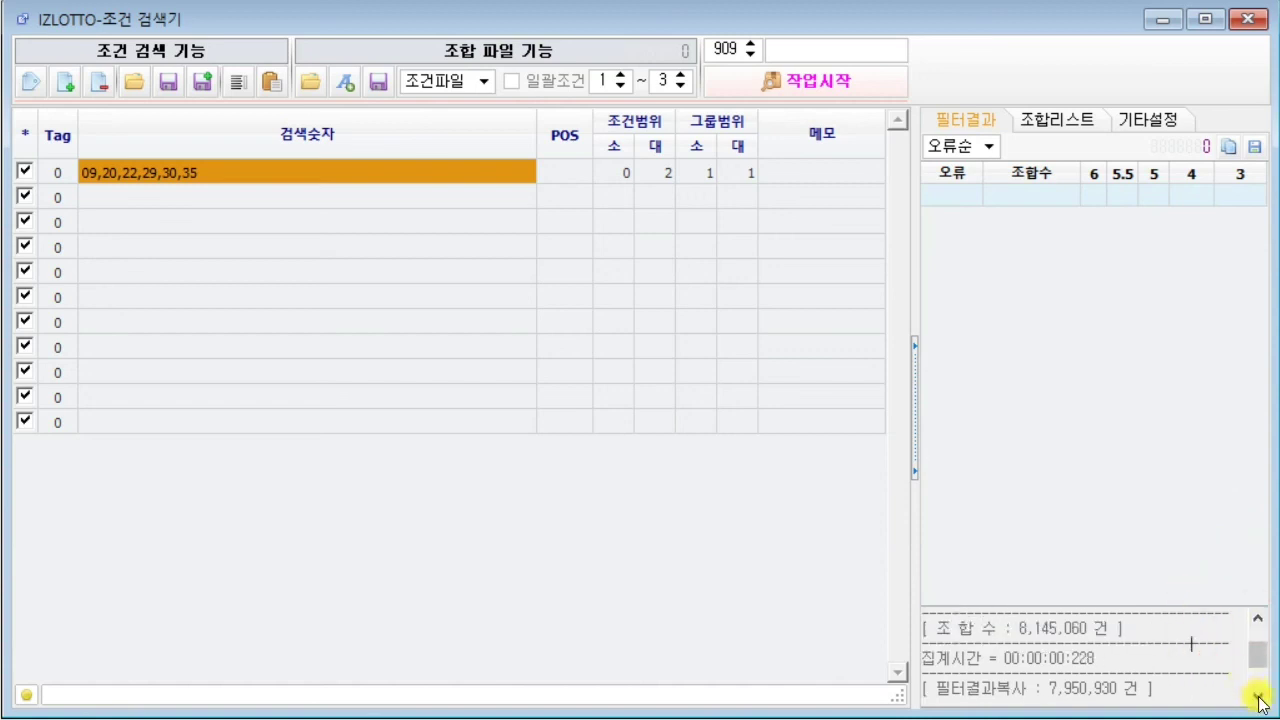
left_click(1257, 695)
key("alt+Tab")
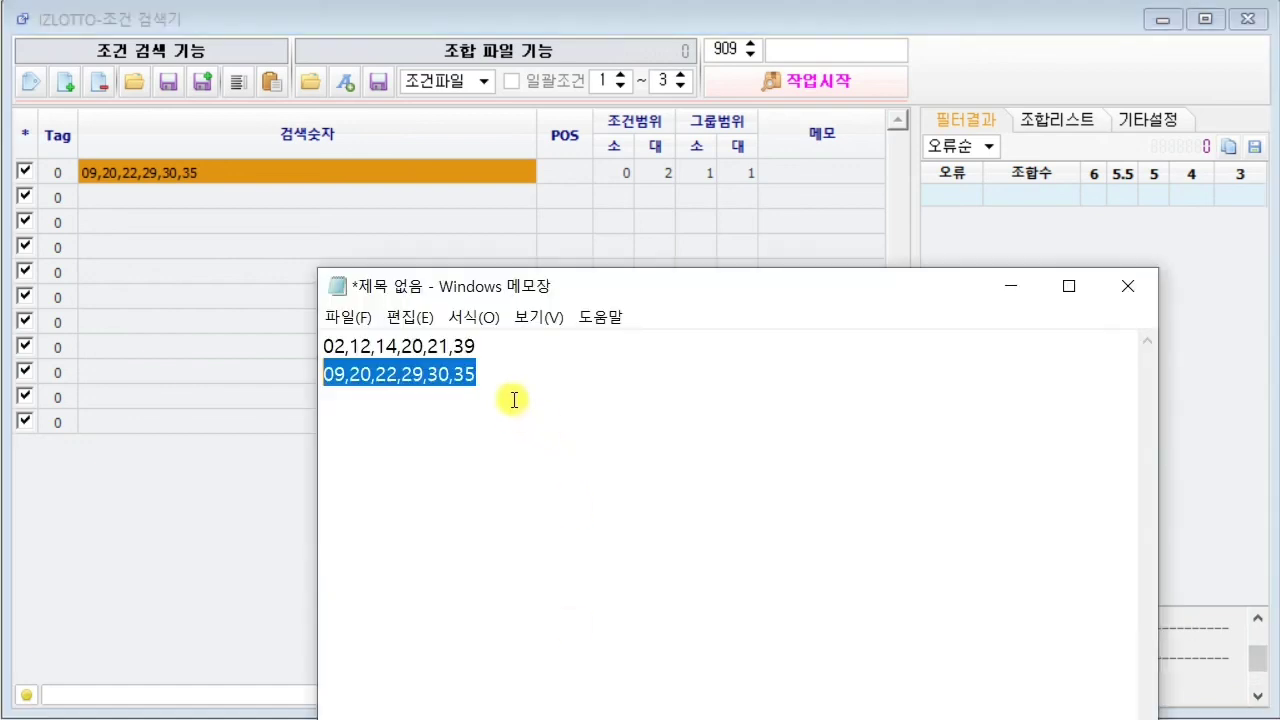
left_click_drag(495, 345, 322, 345)
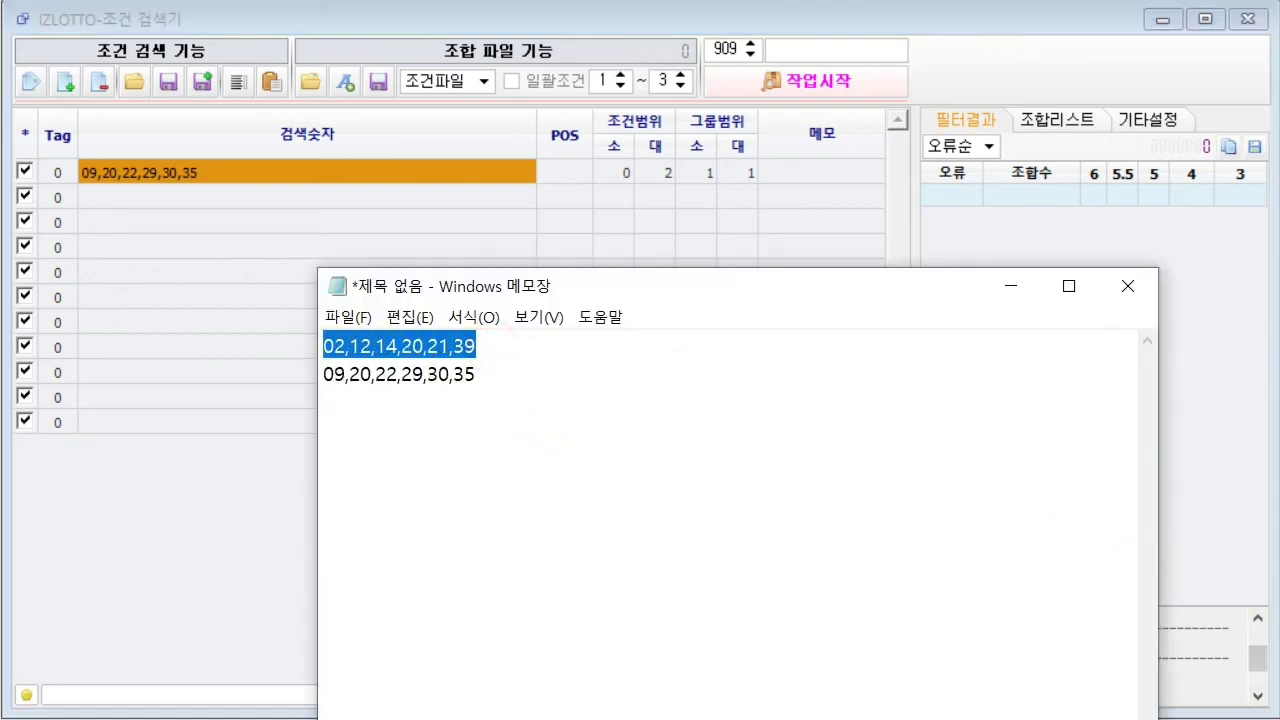
- Highlight the first 필터결과복사 count in the IZLOTTO log and the second combination line in Notepad, and return to IZLOTTO
left_click(1258, 672)
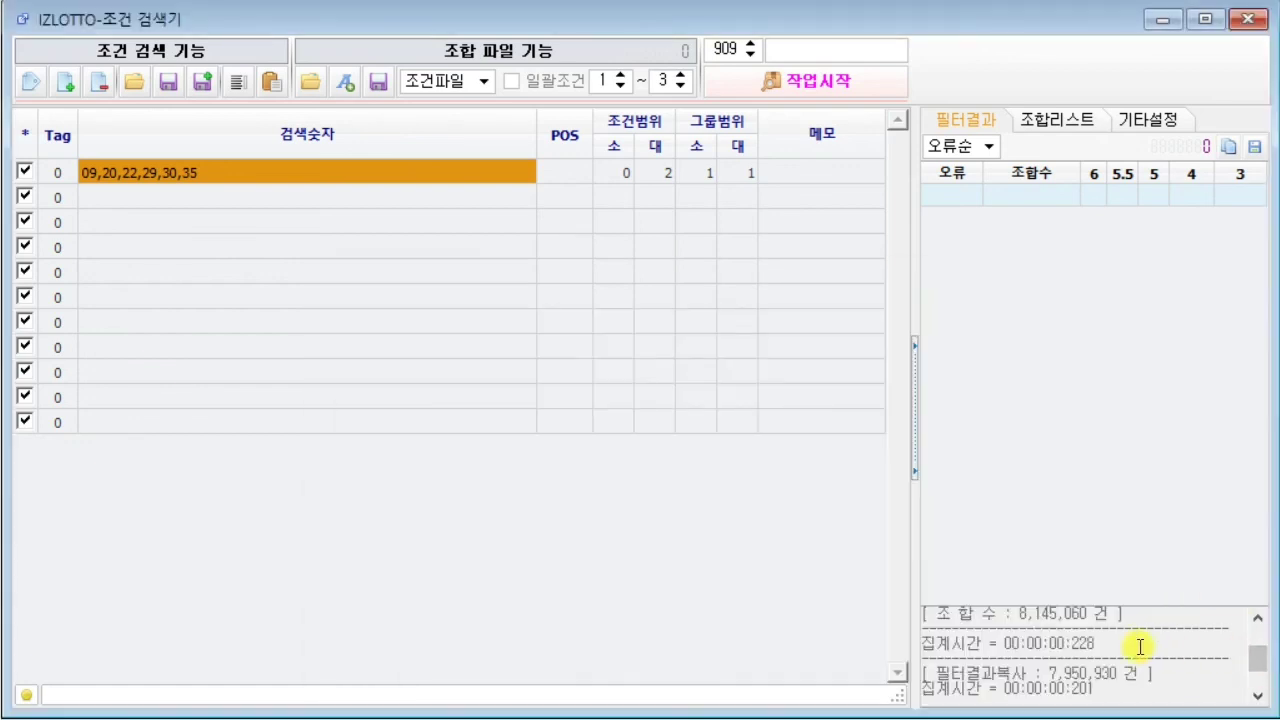
scroll(1135, 650, "up", 1)
scroll(1135, 650, "down", 3)
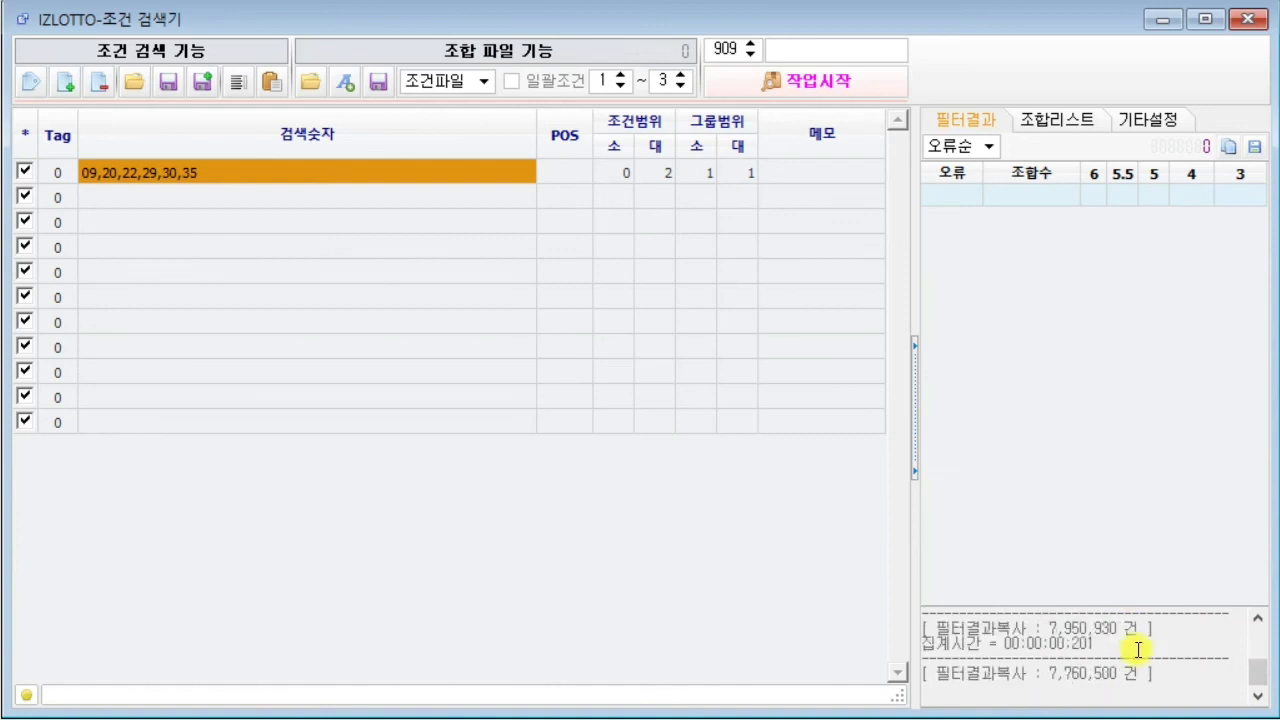
left_click_drag(1144, 626, 1036, 630)
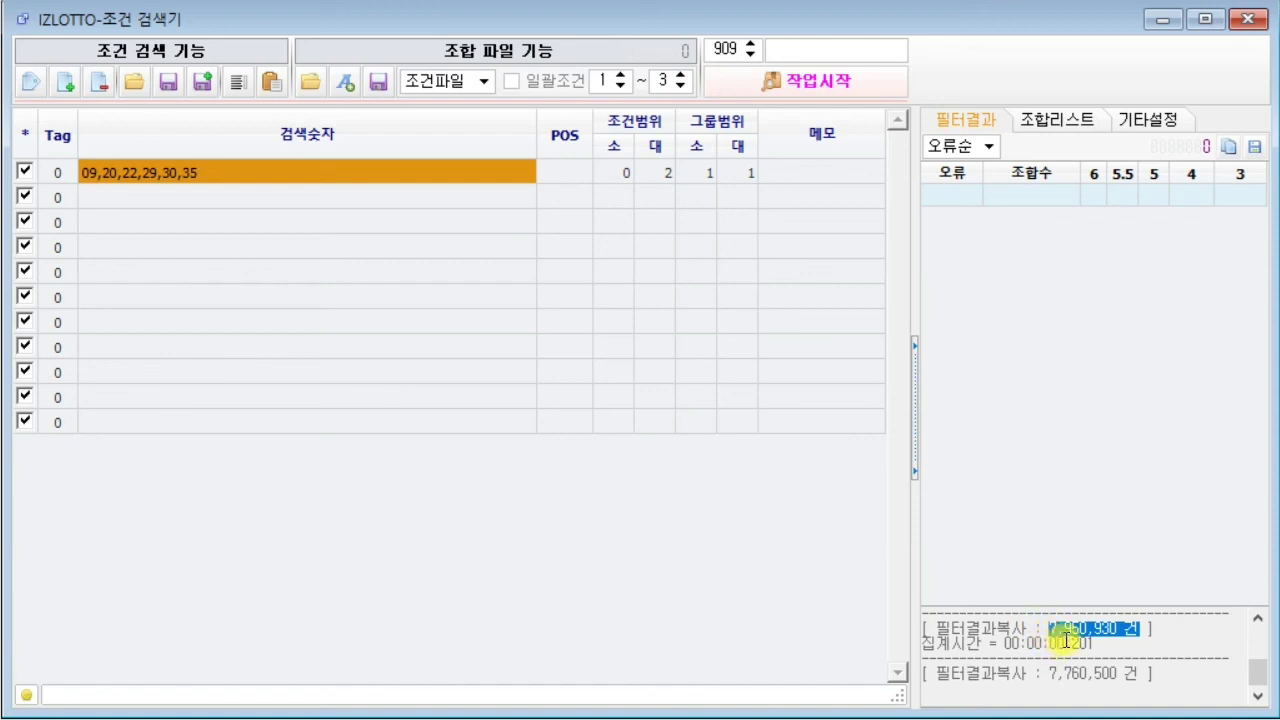
key("alt+Tab")
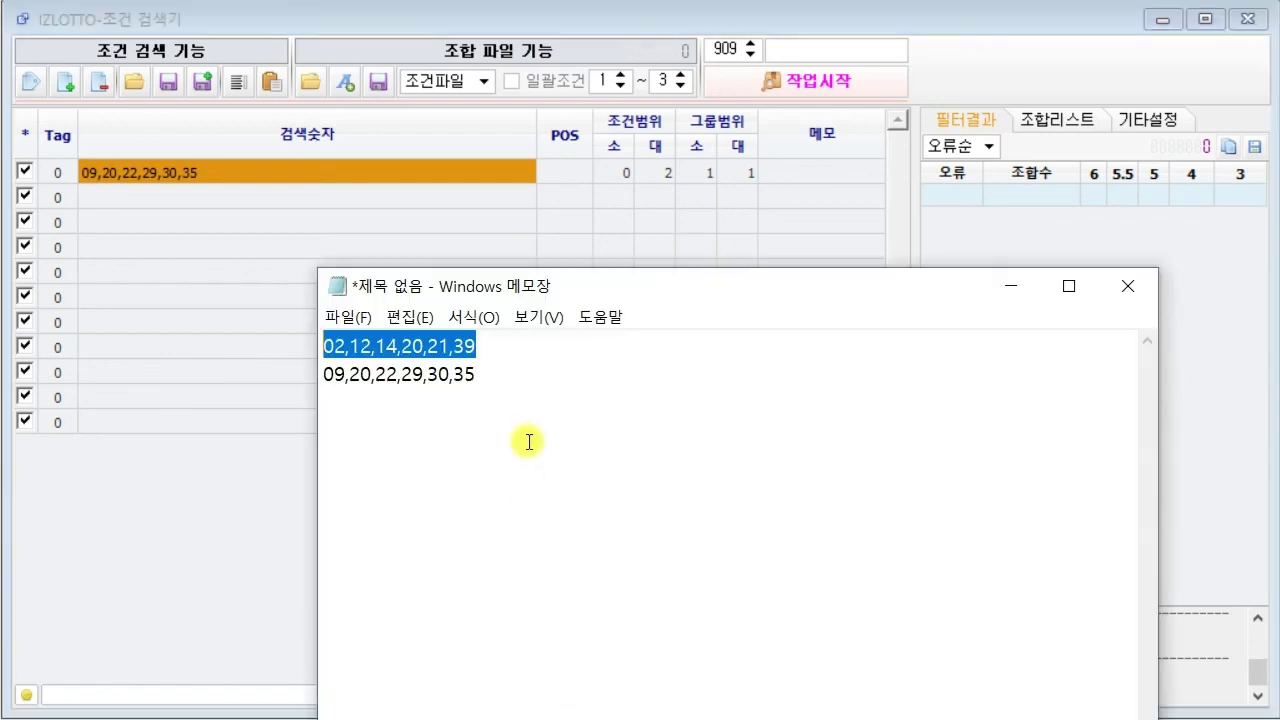
left_click_drag(503, 379, 310, 385)
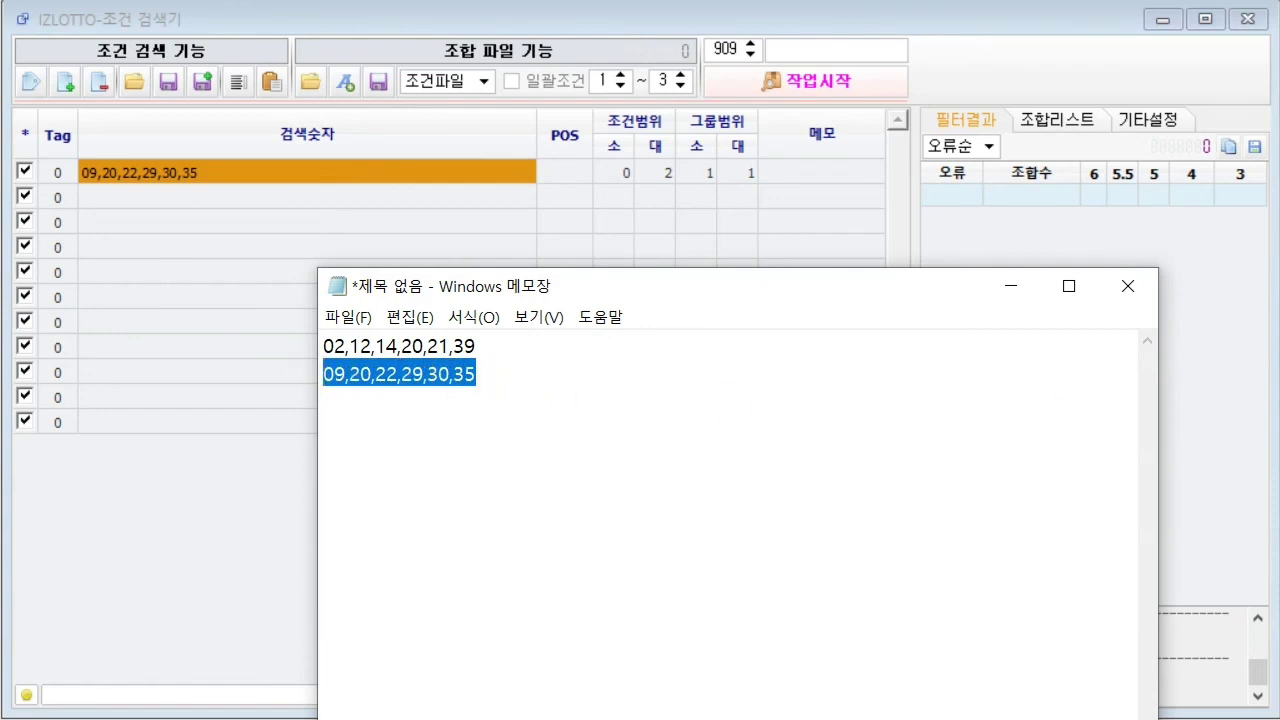
key("alt+Tab")
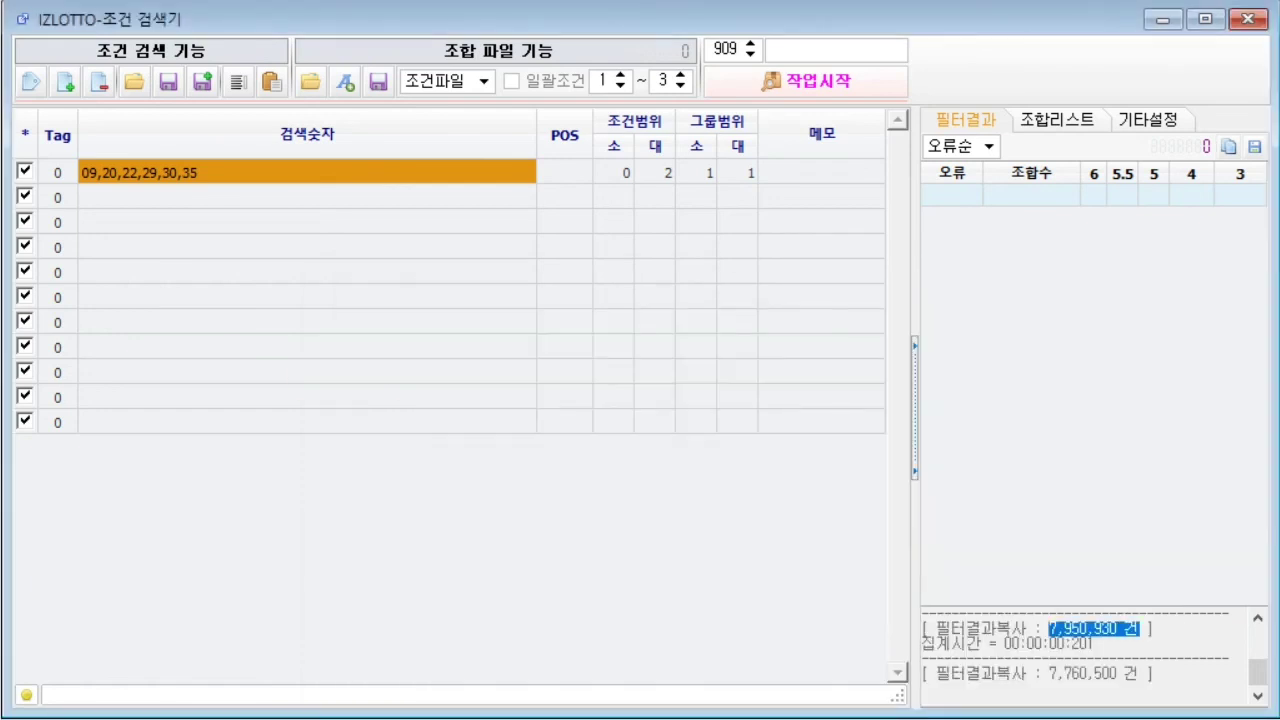